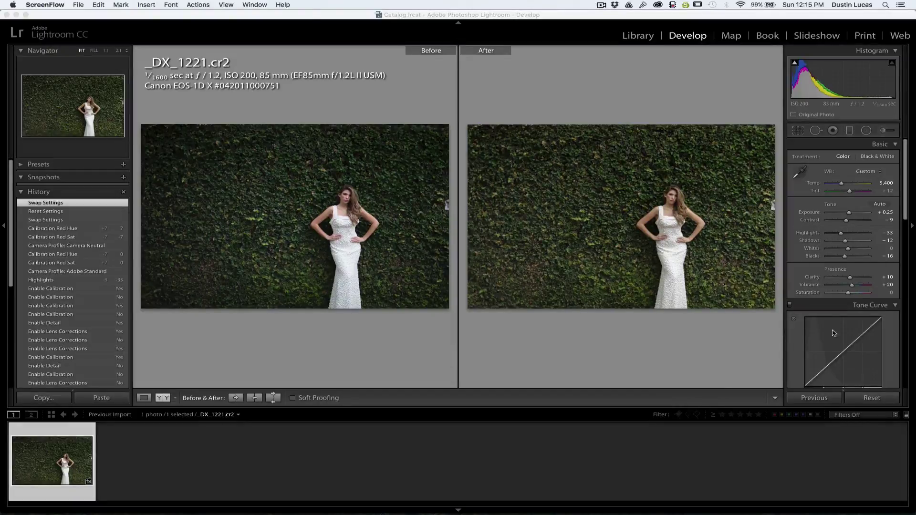
Step: Expand the Detail settings and review the sharpening and noise reduction values
scroll(833, 333, "down", 5)
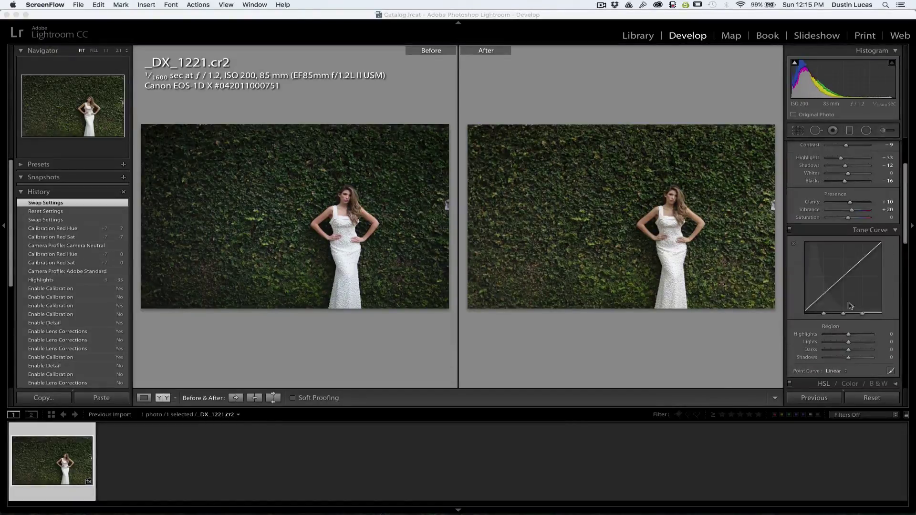
left_click_drag(905, 232, 844, 280)
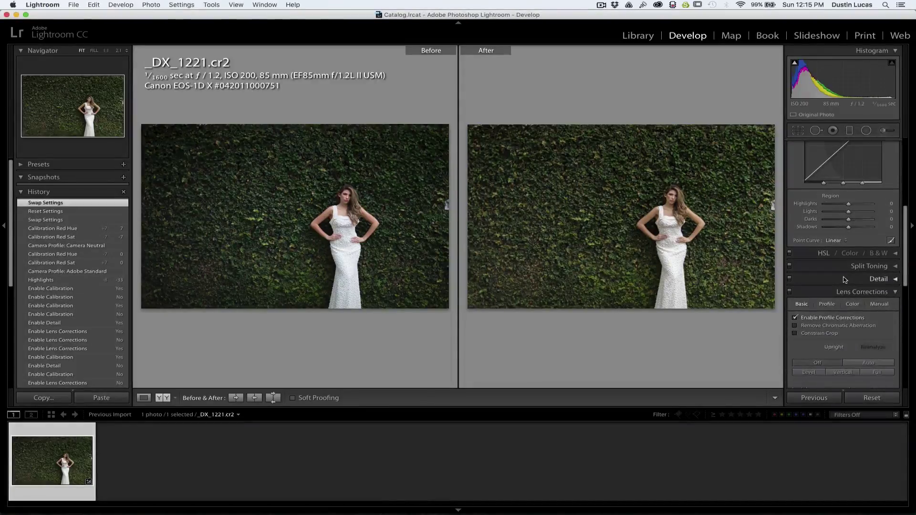
left_click(844, 280)
left_click_drag(903, 255, 906, 260)
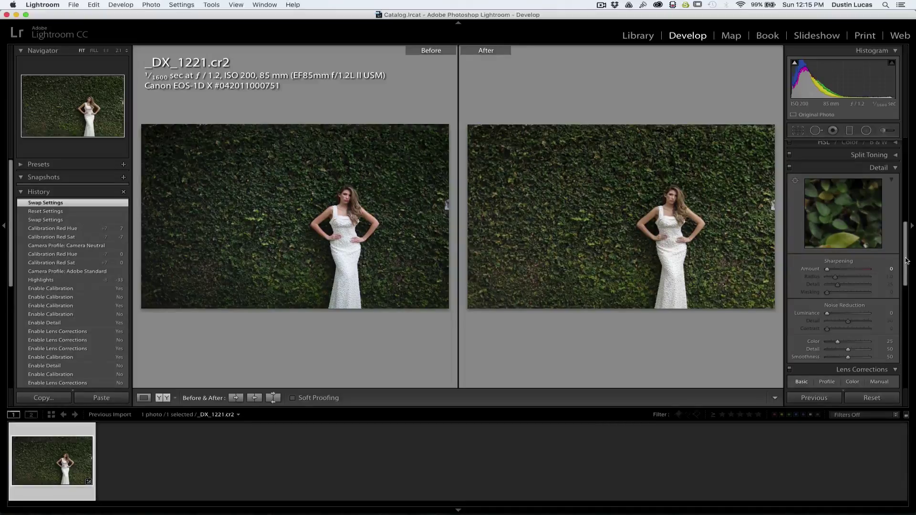
scroll(906, 260, "down", 1)
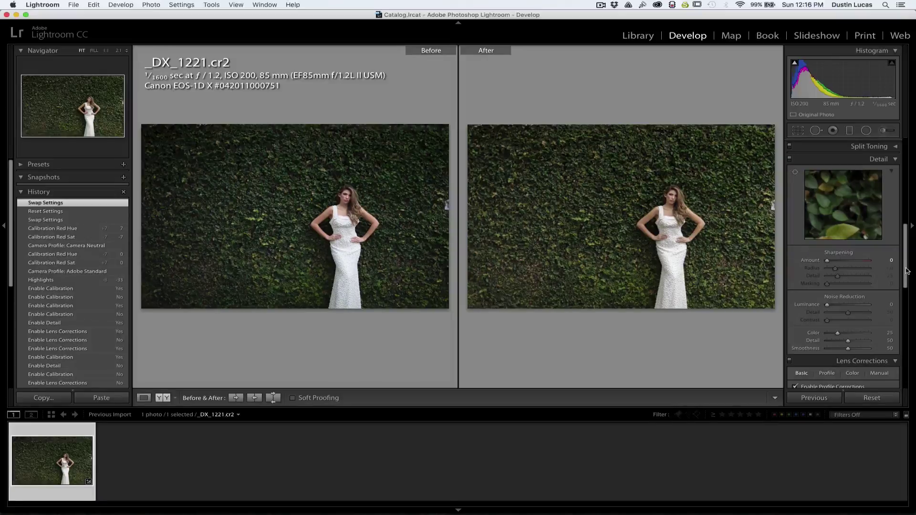
left_click_drag(906, 270, 906, 271)
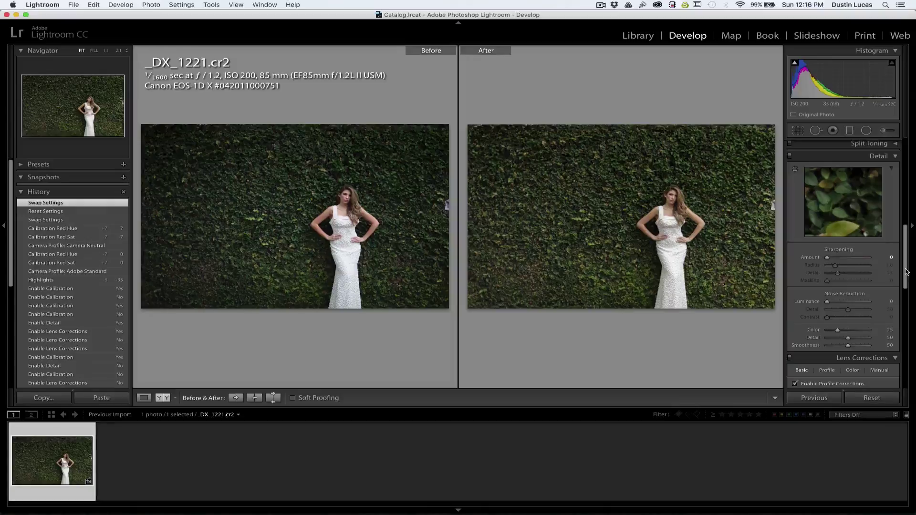
Step: Show the lens correction profile settings and toggle the lens corrections off and on to compare their effect
left_click_drag(905, 272, 905, 309)
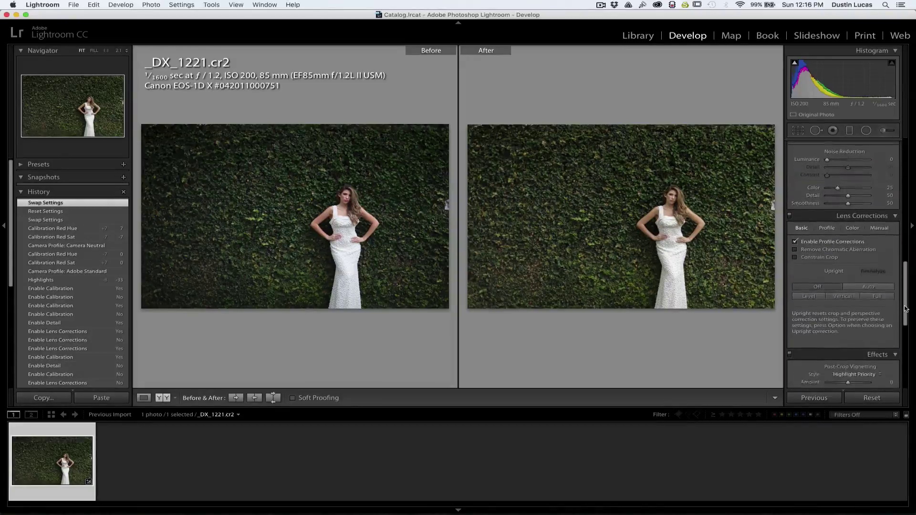
left_click(826, 228)
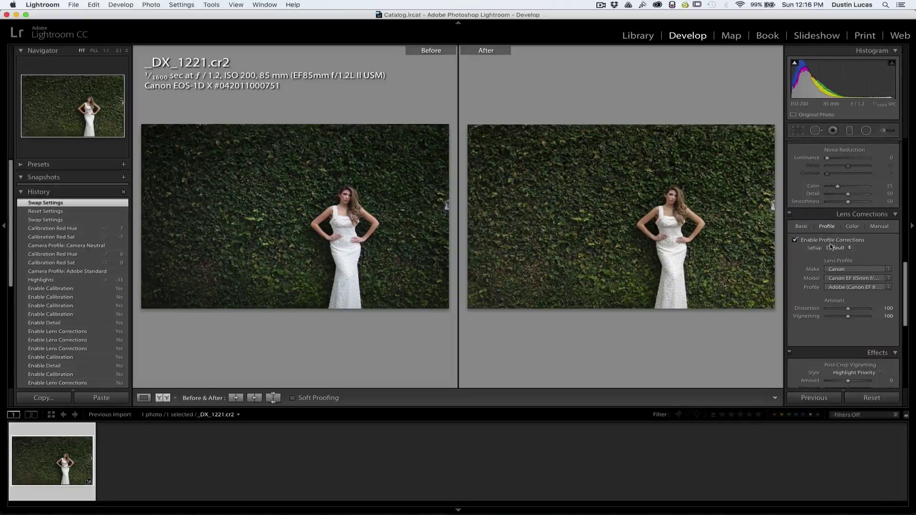
left_click(789, 214)
left_click(789, 214)
Step: Toggle the camera calibration off and on twice to compare its effect on the photo
left_click_drag(907, 284, 906, 350)
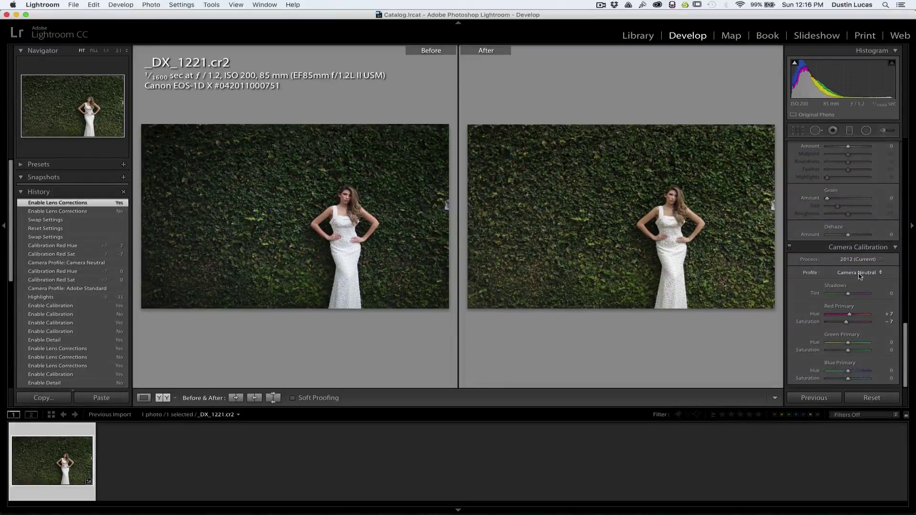
left_click(789, 247)
left_click(789, 247)
left_click(789, 247)
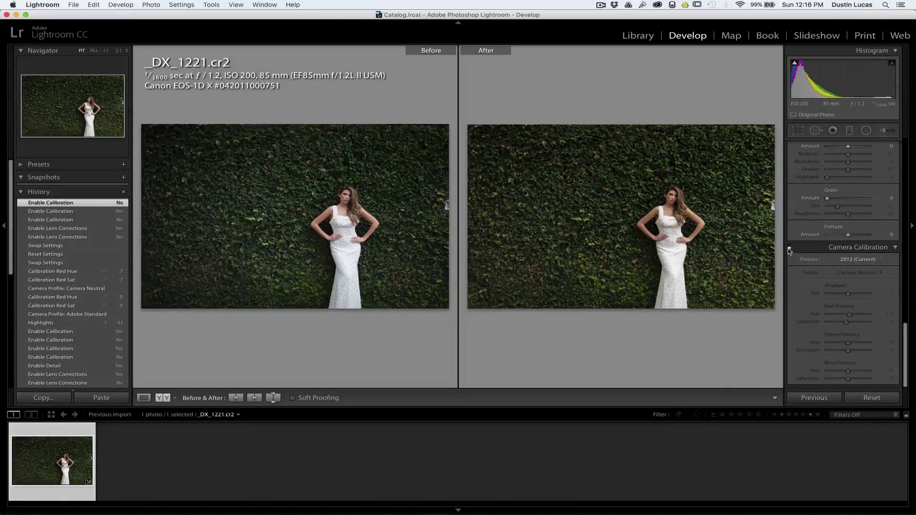
left_click(789, 247)
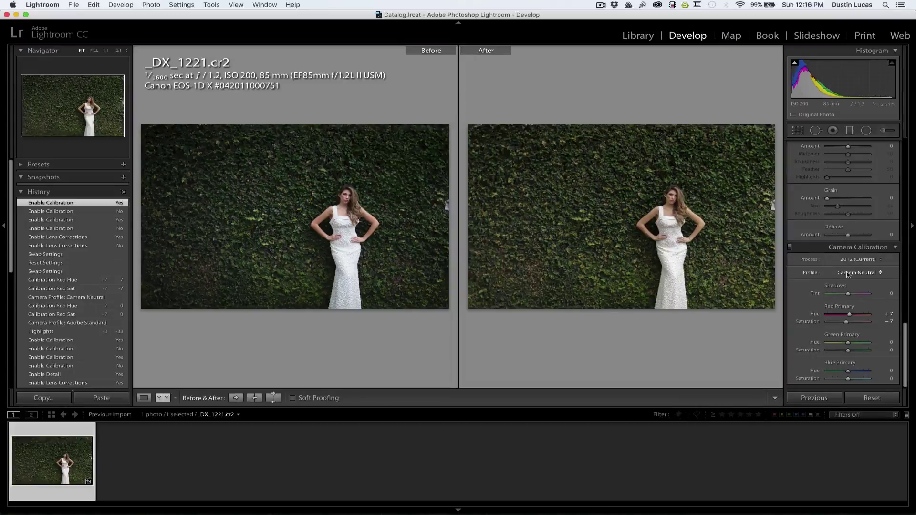
Step: Zoom in on the model's face in the before/after view to compare skin tones, then fit the photo again
left_click(684, 215)
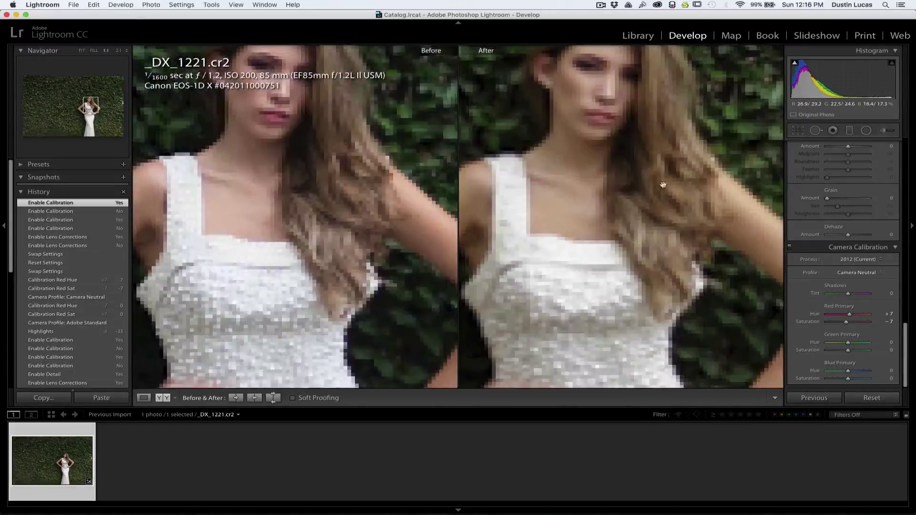
scroll(636, 199, "up", 3)
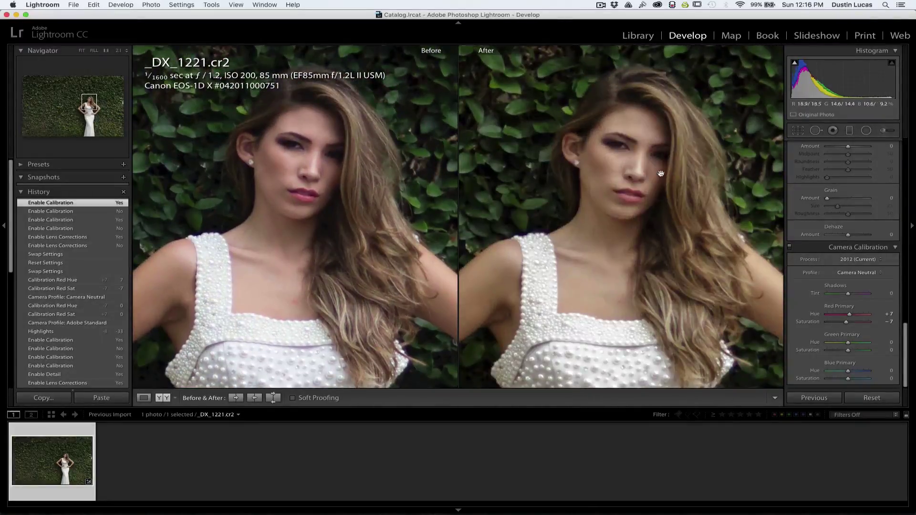
scroll(634, 175, "up", 2)
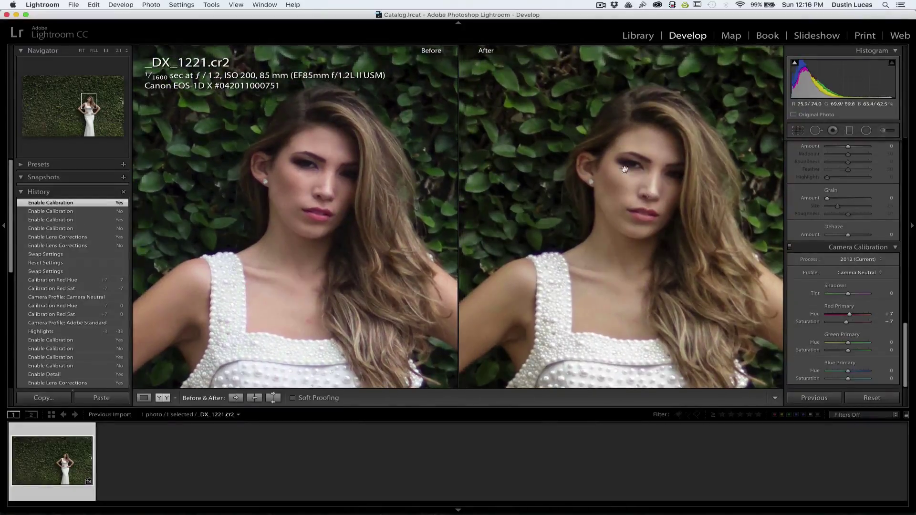
left_click(619, 163)
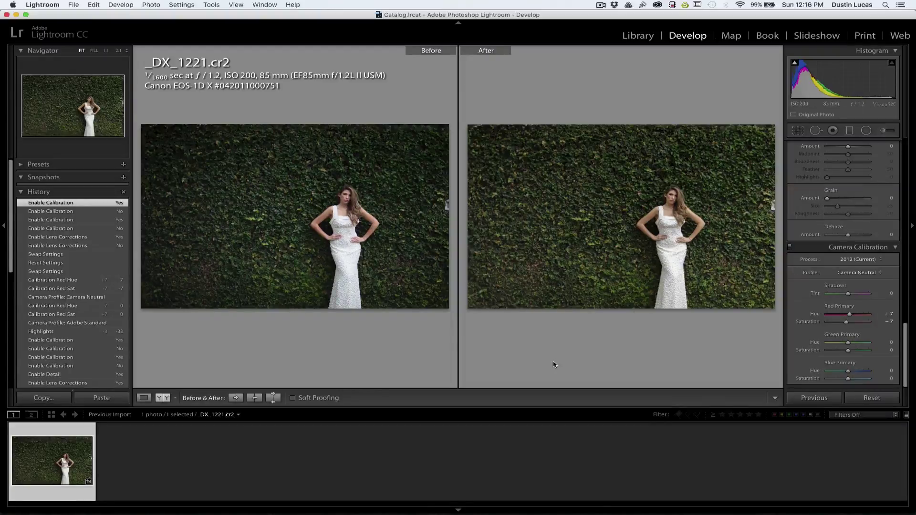
Step: Switch to Photoshop, where _DX_1221.psd is open
key("super+Tab")
key("super+Tab")
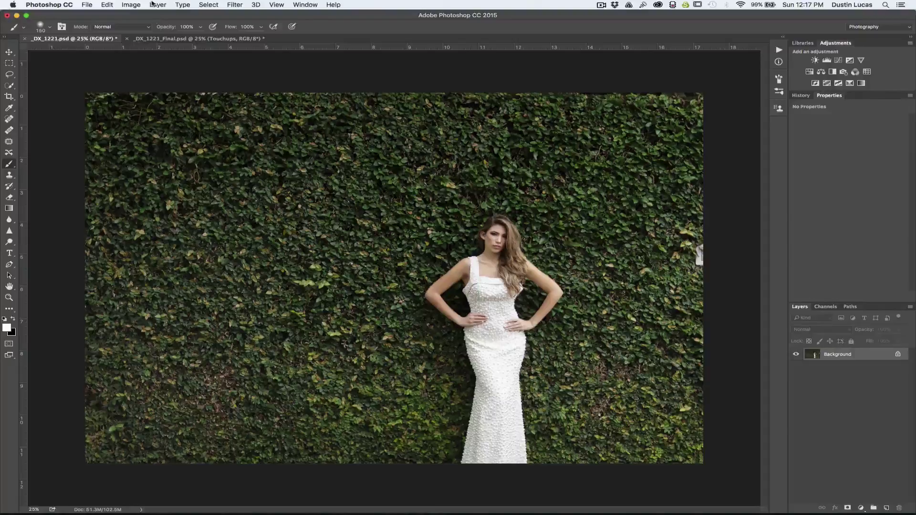
left_click(137, 8)
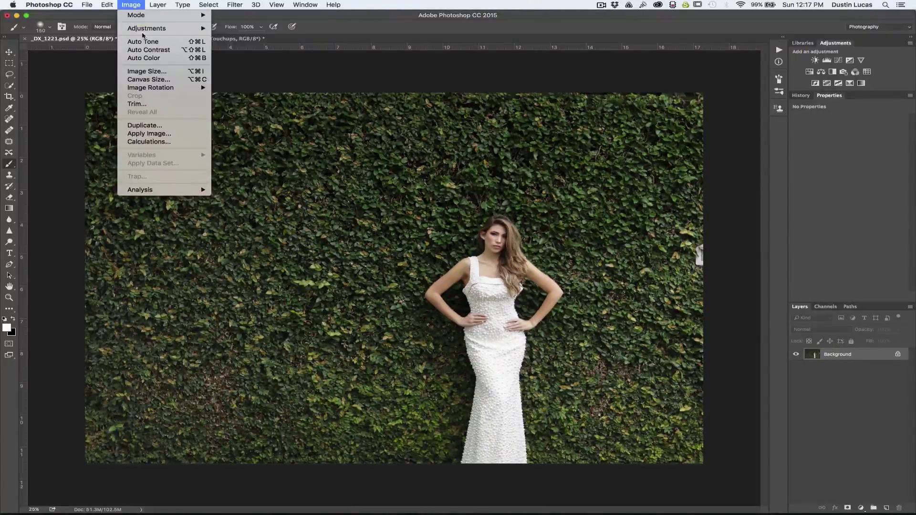
mouse_move(143, 32)
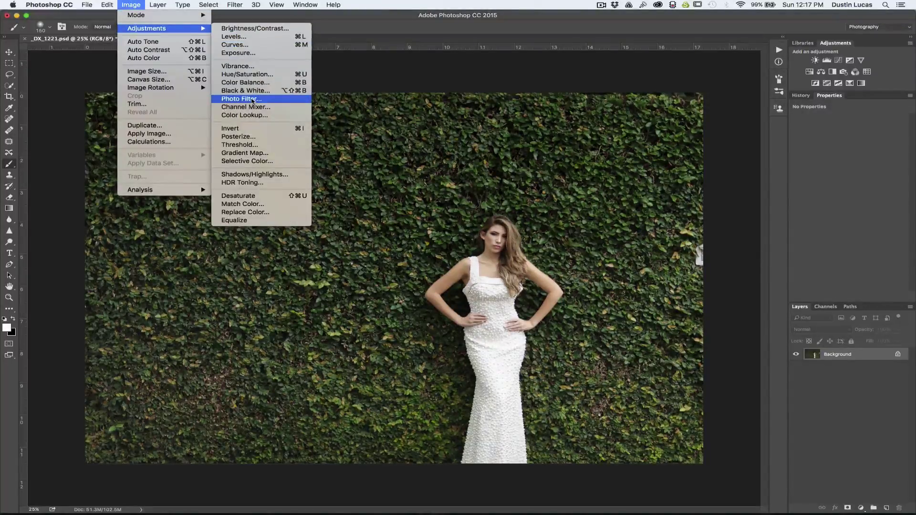
left_click(839, 385)
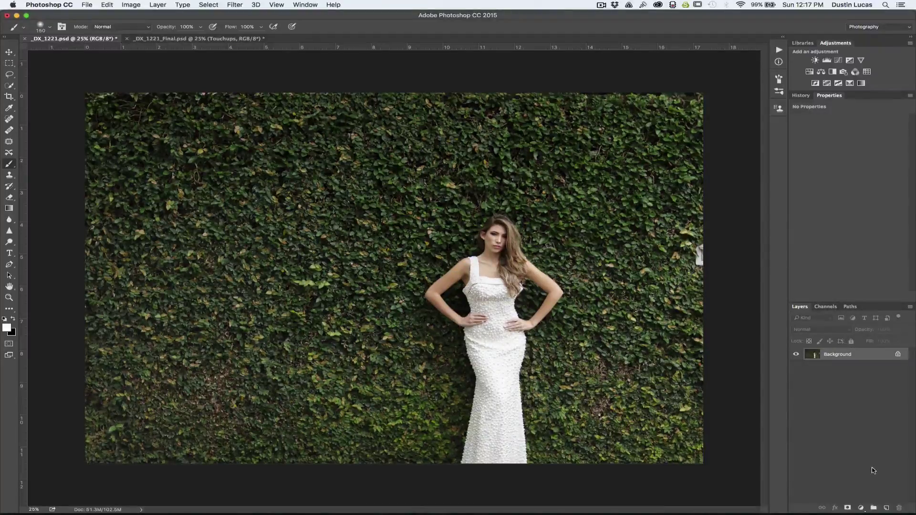
Step: Add a Curves adjustment layer above the Background and rename it "Burn"
left_click(863, 507)
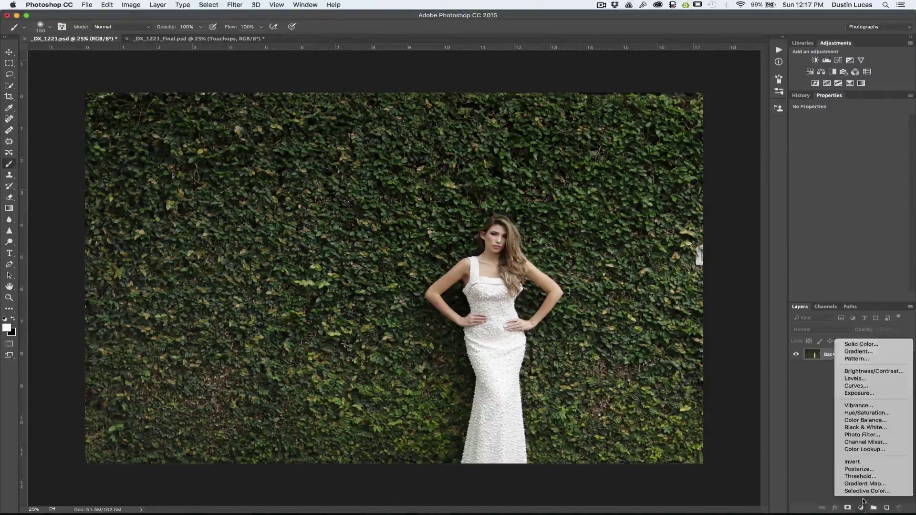
left_click(865, 386)
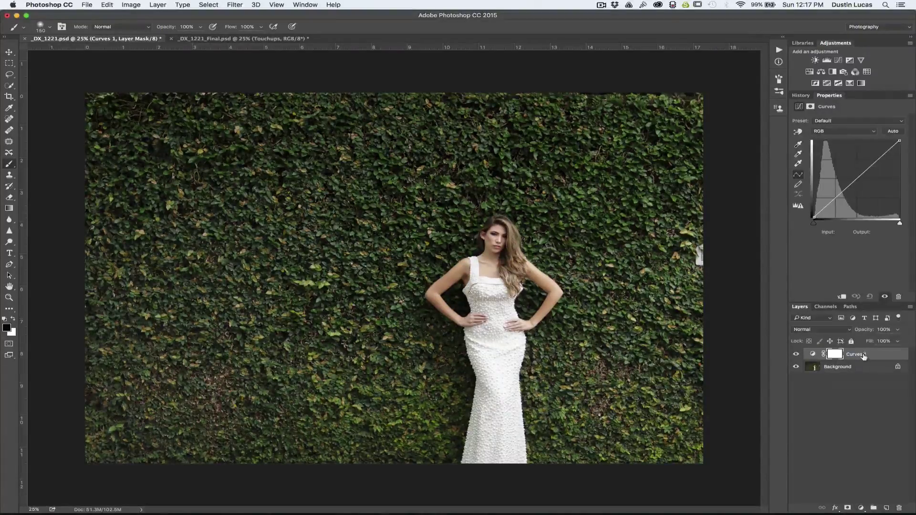
double_click(856, 354)
type("Bu")
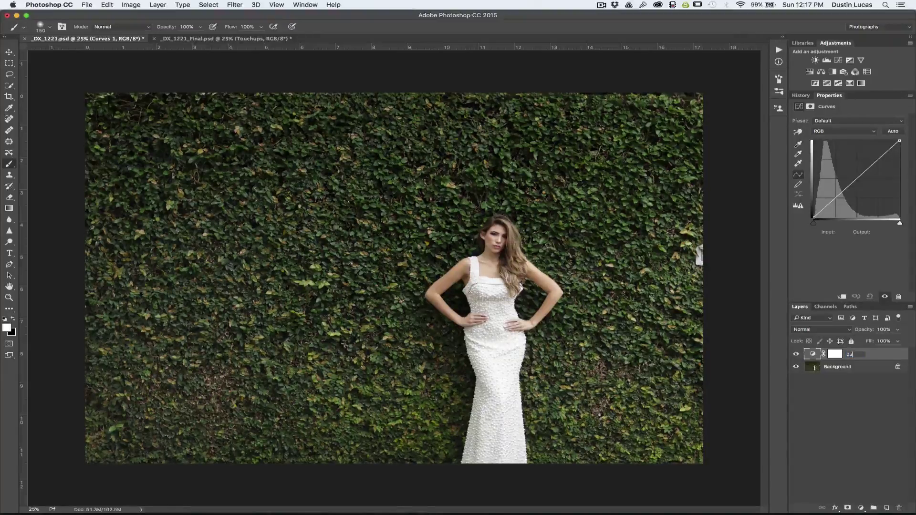
type("rn")
key("Return")
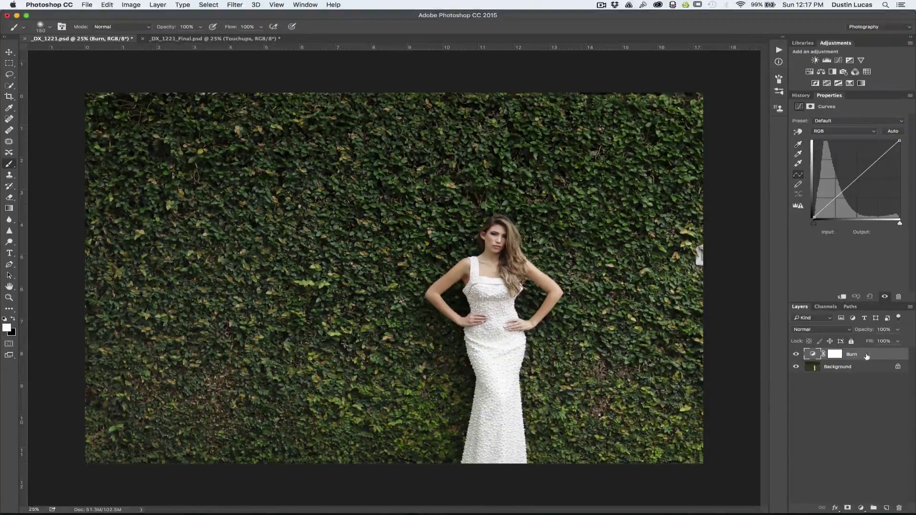
Step: Darken the image by lowering the Burn curve's midpoint to input 128, output 84
left_click(840, 355)
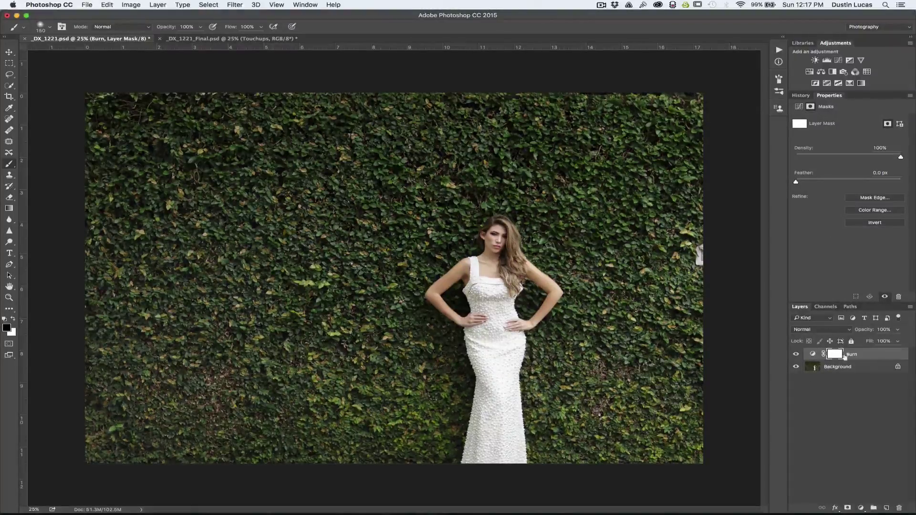
left_click(813, 355)
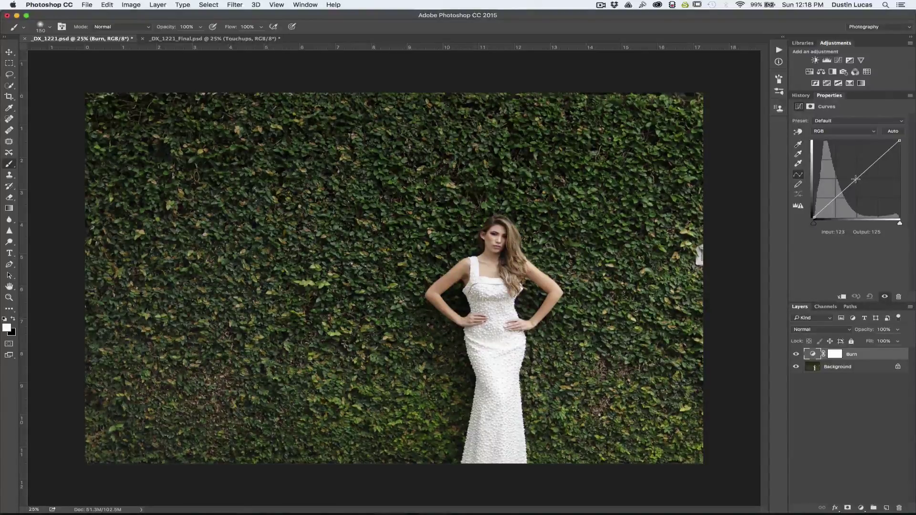
mouse_move(855, 179)
left_mouse_down()
mouse_move(847, 174)
mouse_move(865, 186)
left_mouse_up()
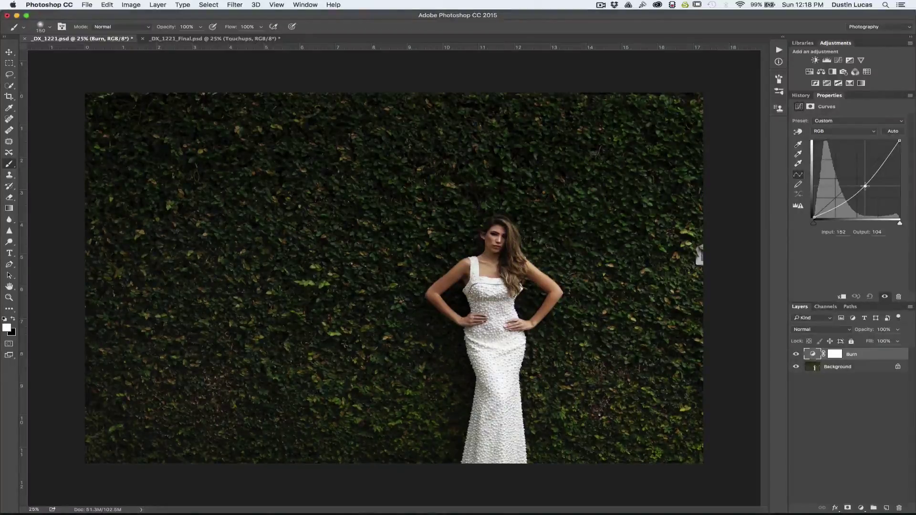
mouse_move(864, 186)
left_mouse_down()
mouse_move(856, 178)
mouse_move(869, 190)
mouse_move(857, 191)
left_mouse_up()
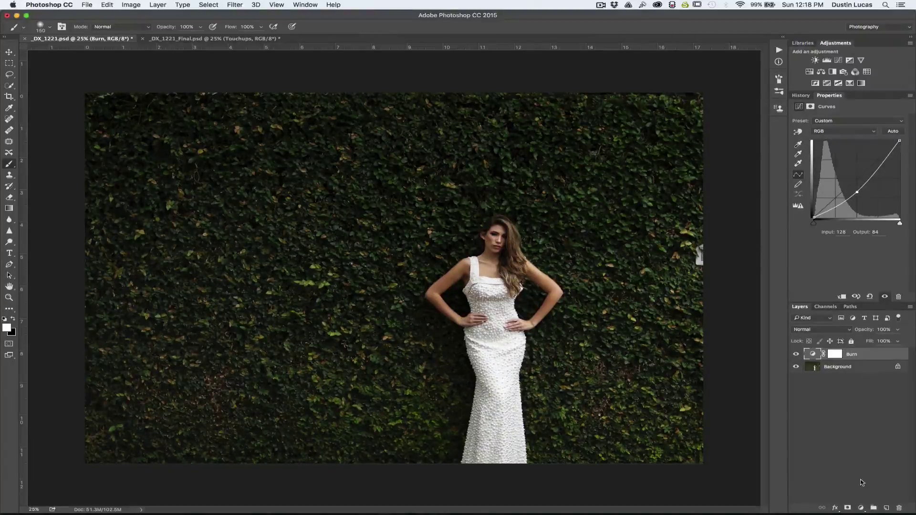
Step: Add a second Curves adjustment layer above Burn and rename it "Dodge"
left_click(860, 507)
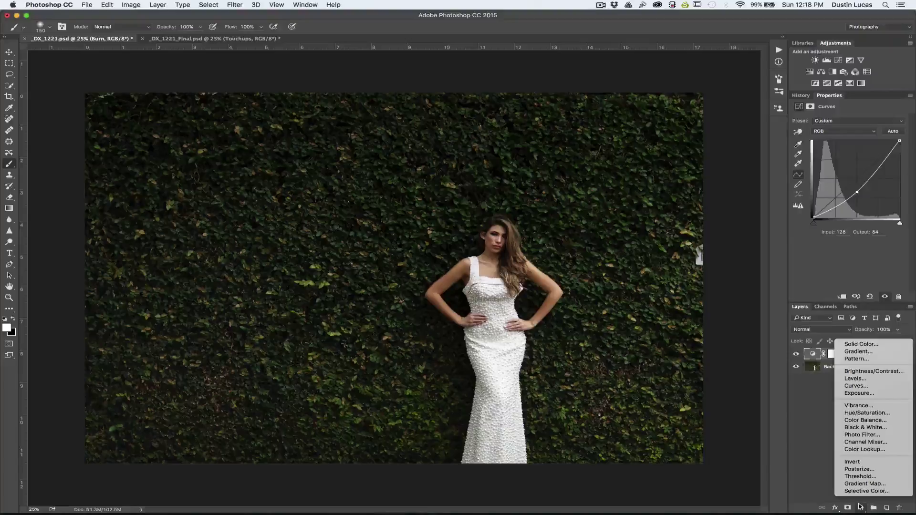
left_click(874, 390)
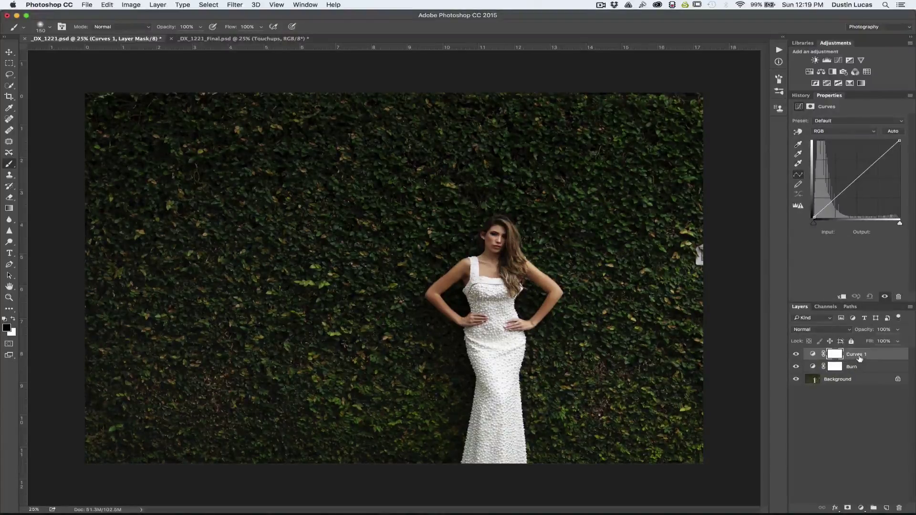
double_click(859, 356)
type("Dodge")
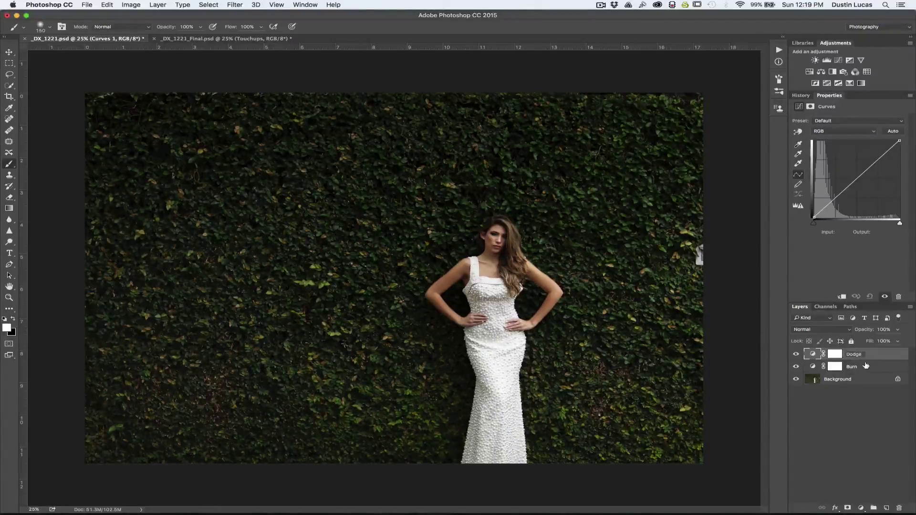
key("Return")
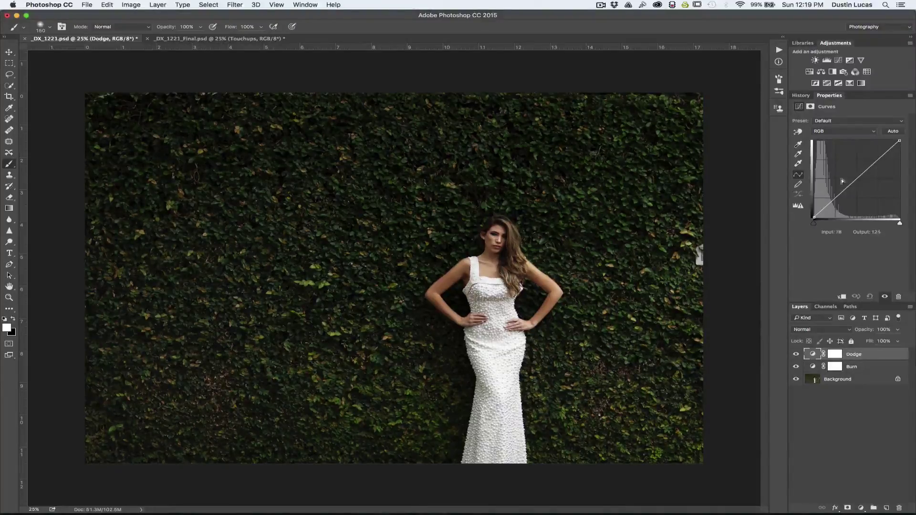
Step: Raise the Dodge curve's midpoint to input 129, output 189, and toggle the Dodge and Burn layers' visibility to compare
left_click_drag(857, 178, 858, 160)
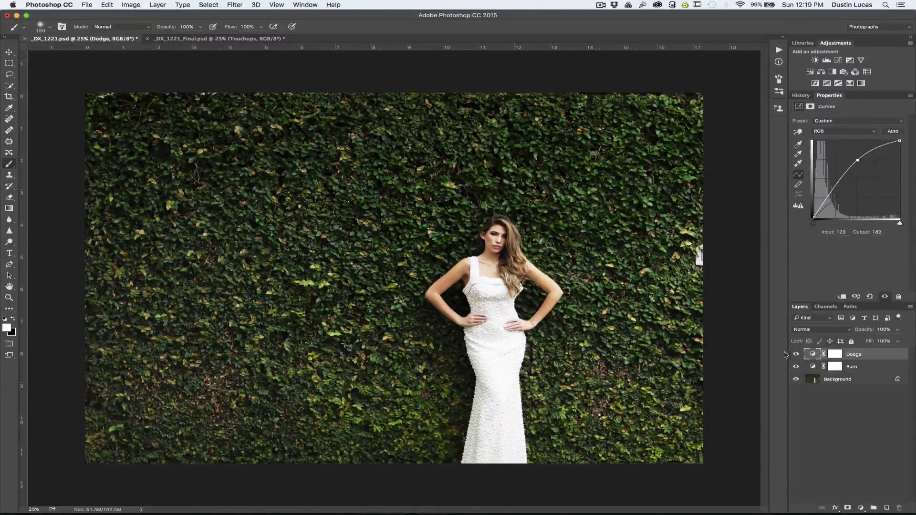
left_click(796, 366)
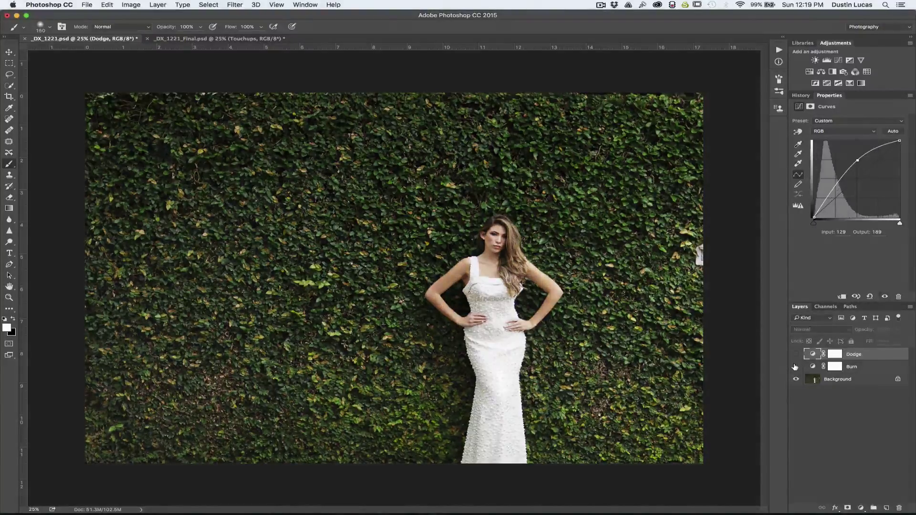
left_click(796, 354)
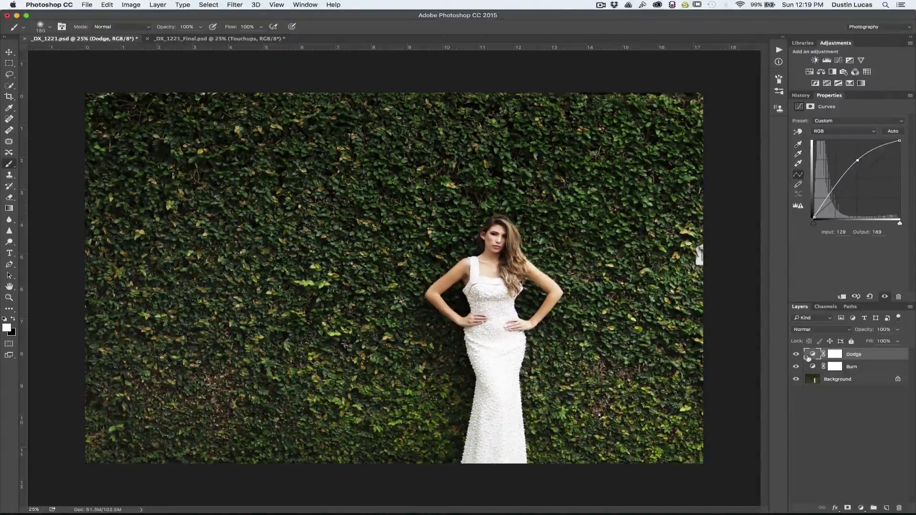
Step: Invert the layer masks of the Dodge and Burn layers to black
left_click(836, 354)
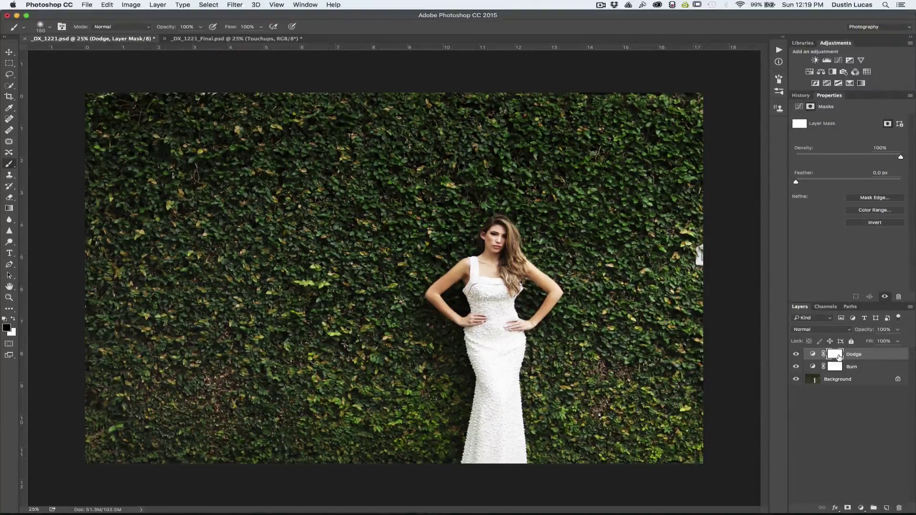
key("super+i")
left_click(835, 367)
key("super+i")
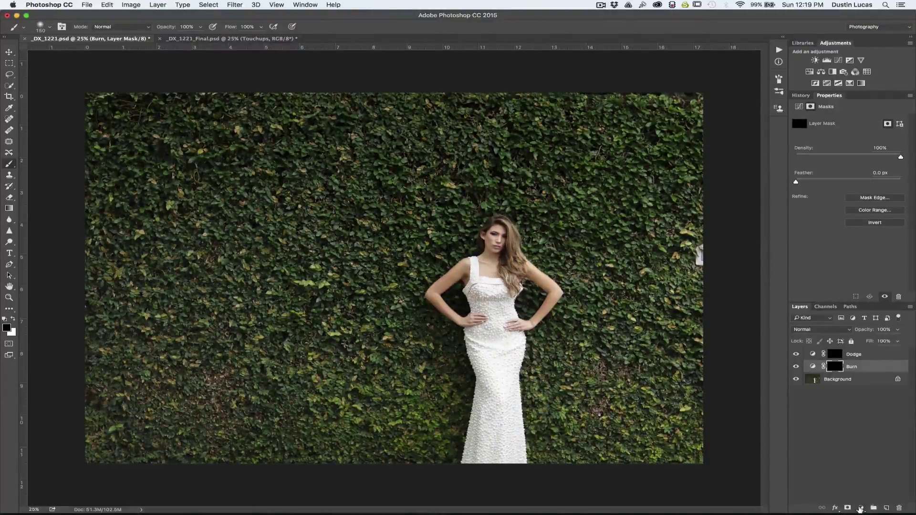
left_click(860, 508)
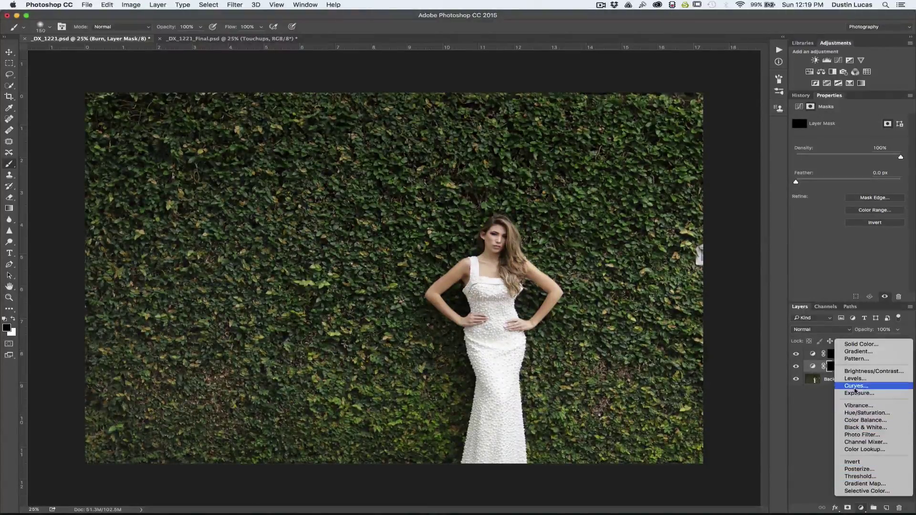
left_click(855, 391)
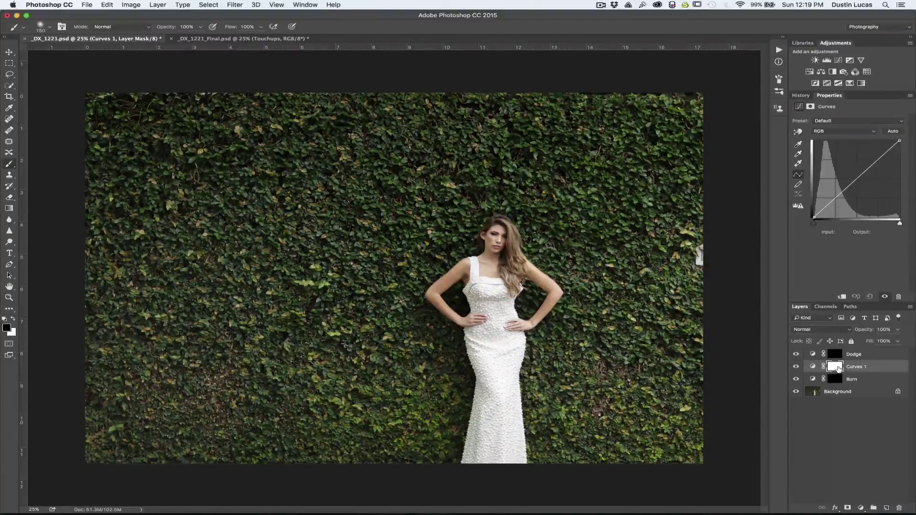
key("super+z")
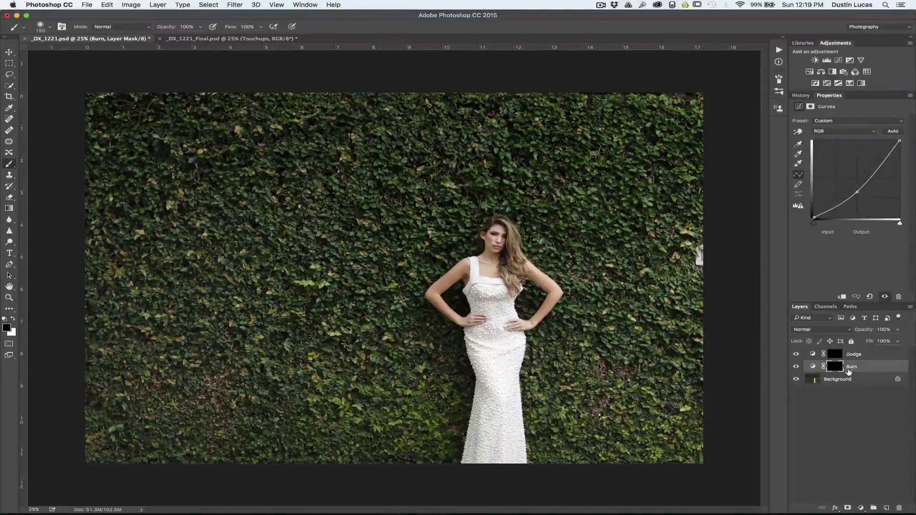
left_click(862, 508)
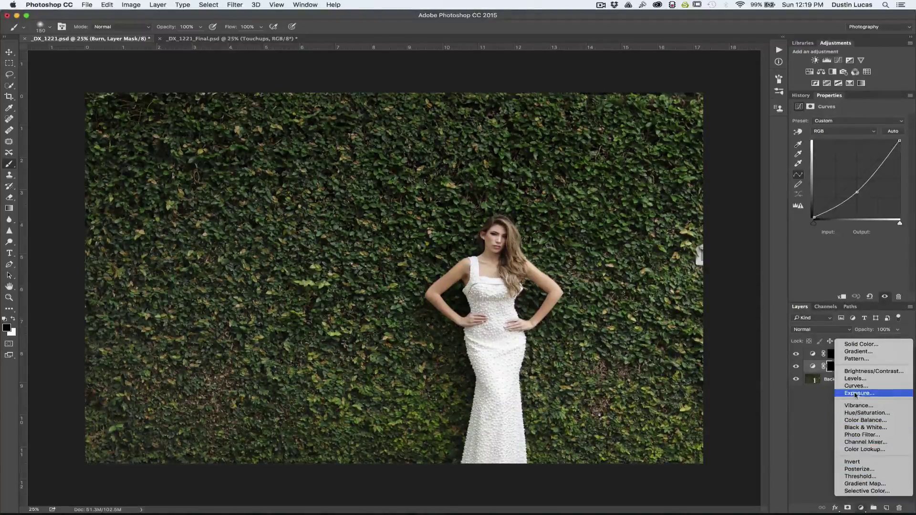
left_click(808, 402)
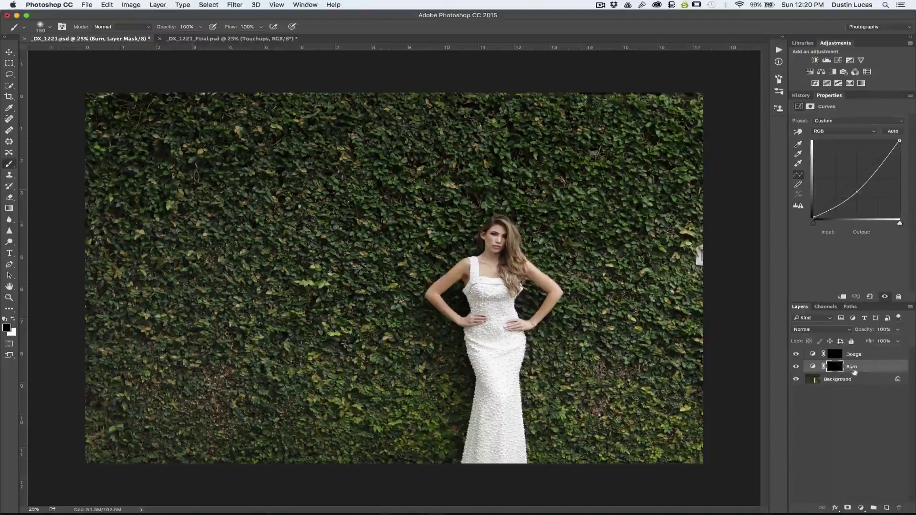
Step: Target the Burn layer's mask and set the brush to white, 300 px in size and 10% opacity
left_click(833, 368, "shift")
left_click(834, 367, "shift")
key("bracketright")
key("bracketright")
key("bracketright")
key("super+plus")
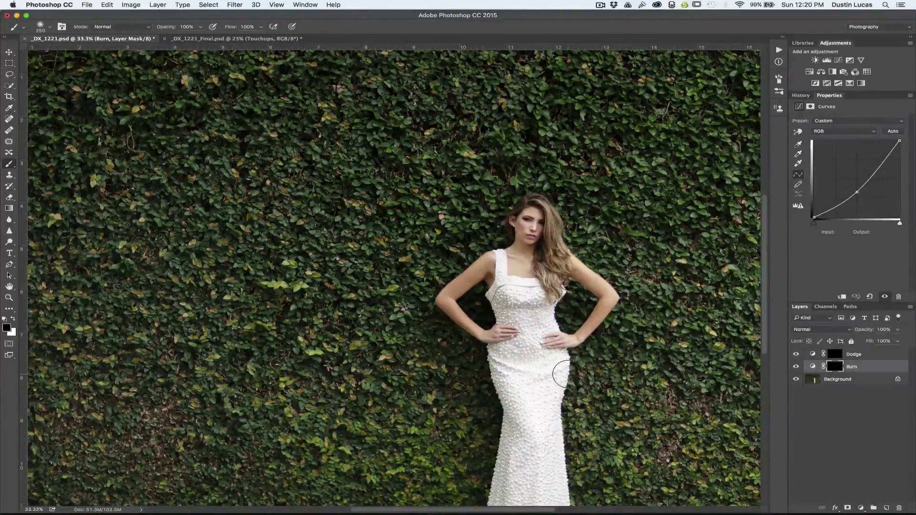
key("bracketright")
key("x")
key("Return")
type("10")
Step: Slightly raise the brush's hardness
left_click(50, 26)
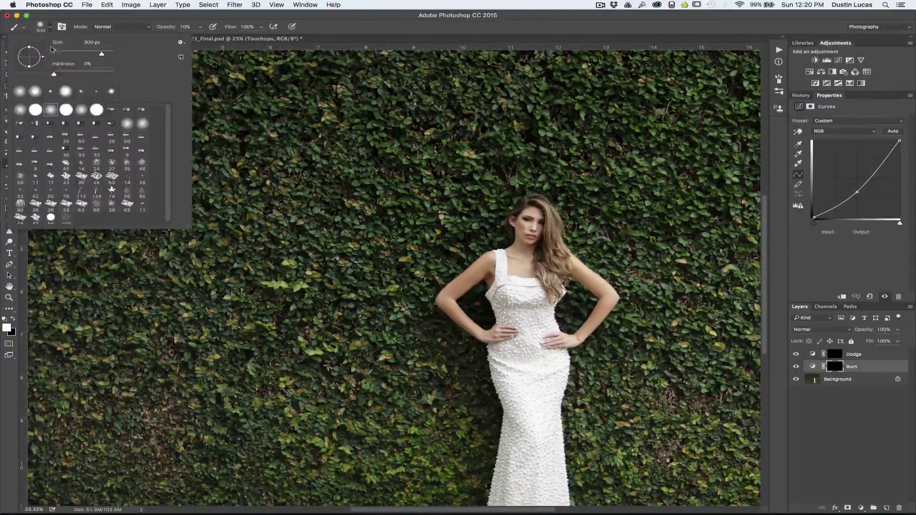
left_click_drag(63, 74, 70, 73)
key("Return")
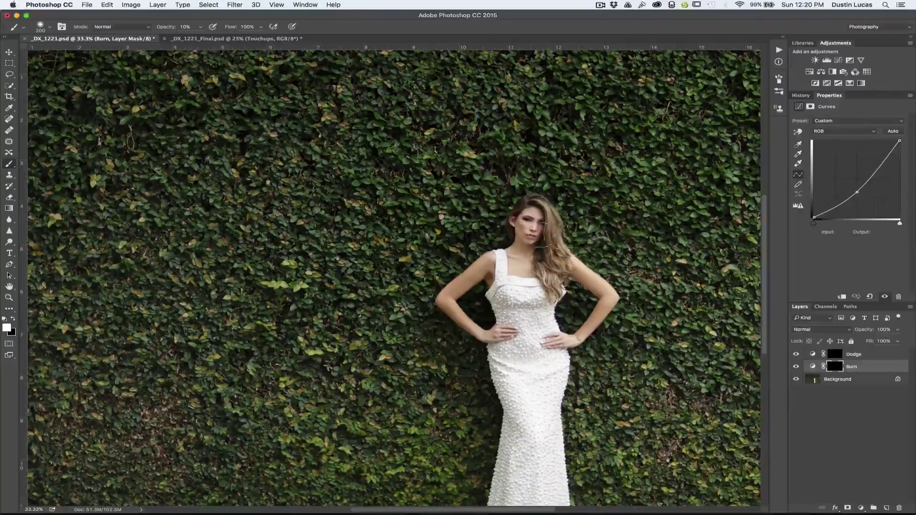
Step: Paint on the Burn mask over the white dress with a 300 px brush to darken it
key("bracketleft")
key("bracketright")
scroll(535, 389, "down", 10)
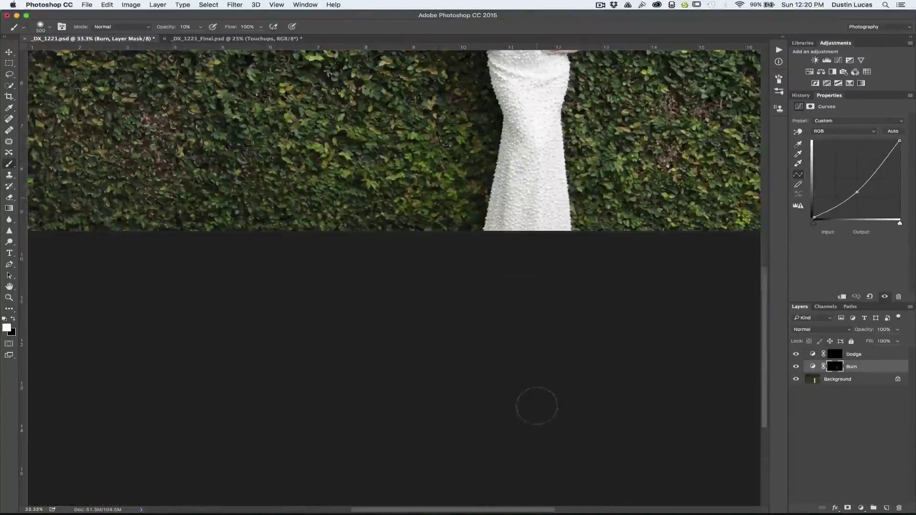
scroll(536, 405, "up", 15)
left_click_drag(536, 399, 486, 252)
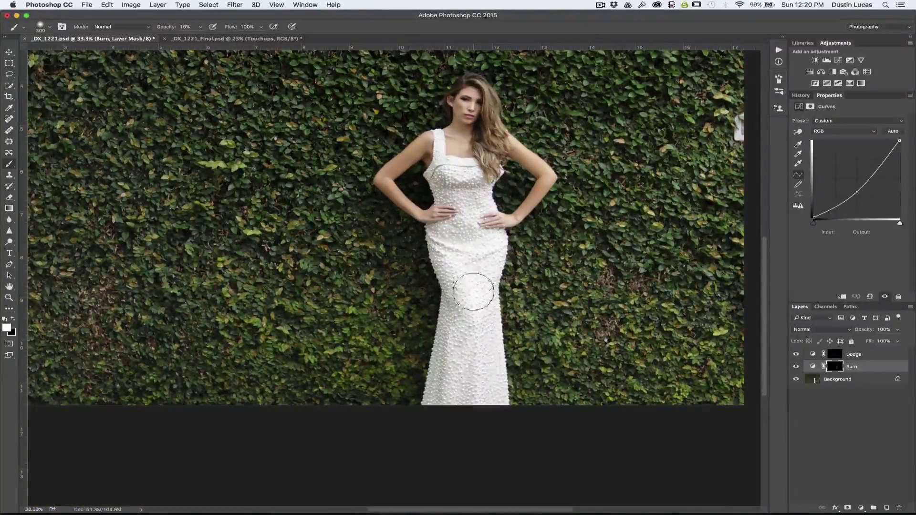
Step: Darken the dress's bodice and neckline on the Burn mask with a much smaller brush of about 90 px
key("bracketleft")
key("bracketleft")
key("bracketleft")
key("bracketleft")
key("bracketleft")
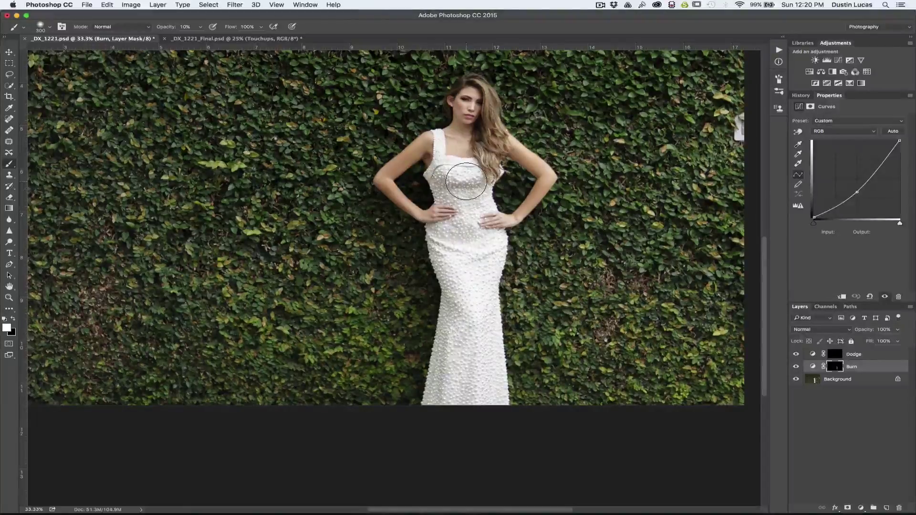
key("bracketleft")
key("bracketleft")
key("super+equal")
key("super+equal")
scroll(470, 222, "up", 5)
key("bracketleft")
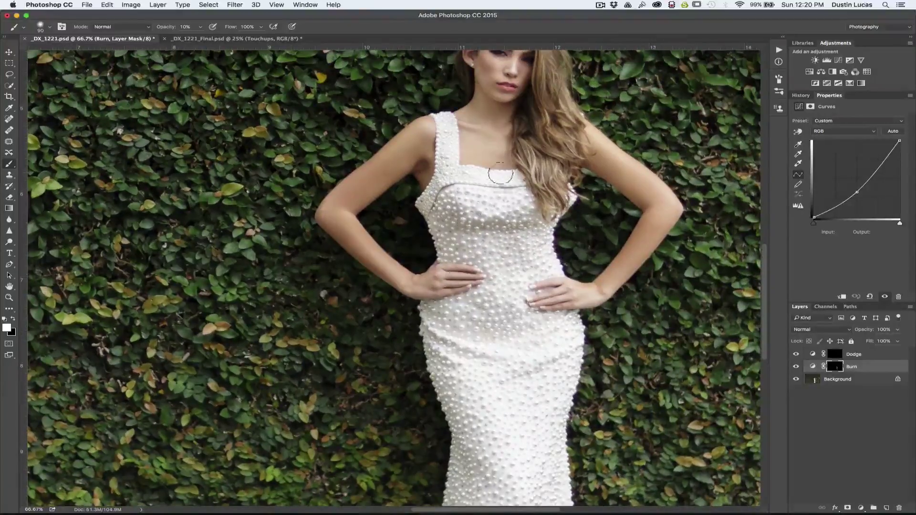
key("bracketright")
Step: Toggle the Burn layer's visibility to compare the dress with and without the darkening
left_click(796, 367)
left_click(796, 366)
left_click(796, 366)
left_click(796, 366)
Step: Darken the dress around the waist and hips on the Burn mask, varying the brush size from 80 px upward
key("bracketleft")
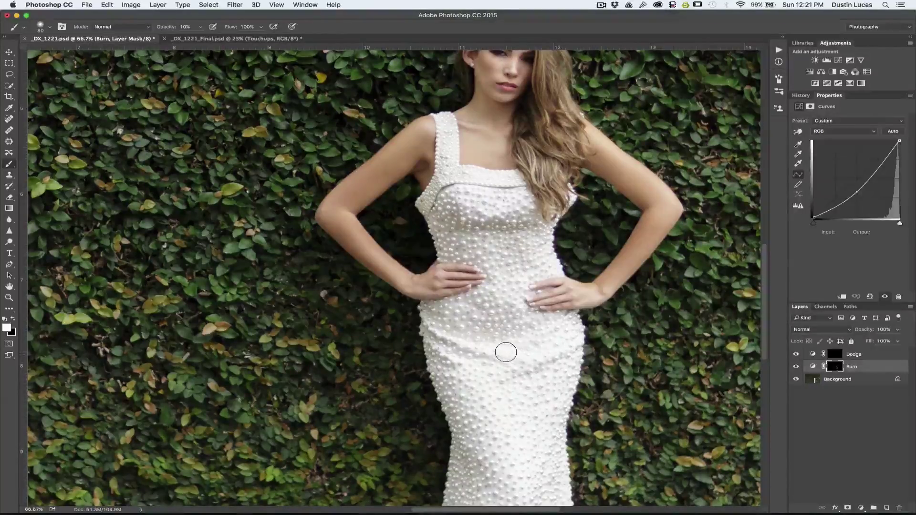
key("bracketright")
key("bracketright")
key("bracketright")
key("bracketright")
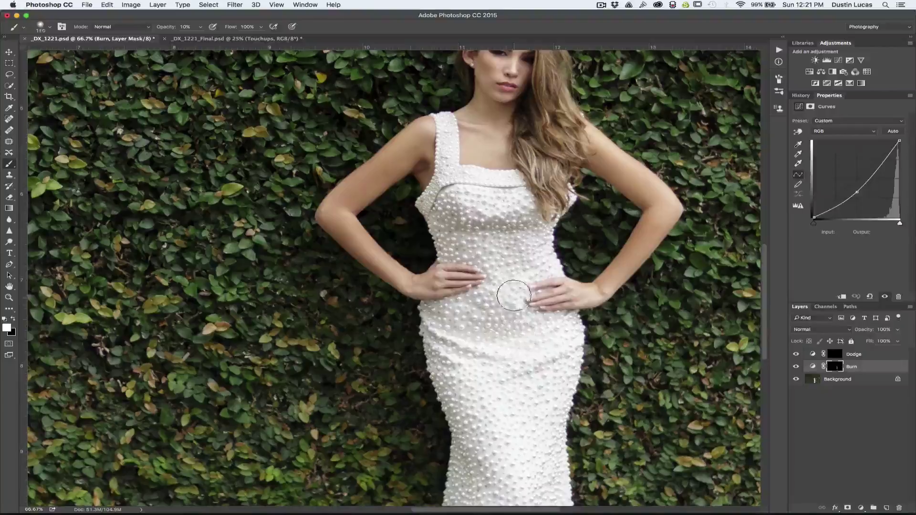
key("bracketleft")
Step: Select the Dodge layer's mask and lighten the area around the model's eyes with a very small brush
left_click(835, 354)
scroll(507, 217, "up", 5)
key("bracketleft")
key("bracketleft")
key("bracketleft")
key("bracketleft")
key("bracketleft")
key("bracketleft")
key("bracketleft")
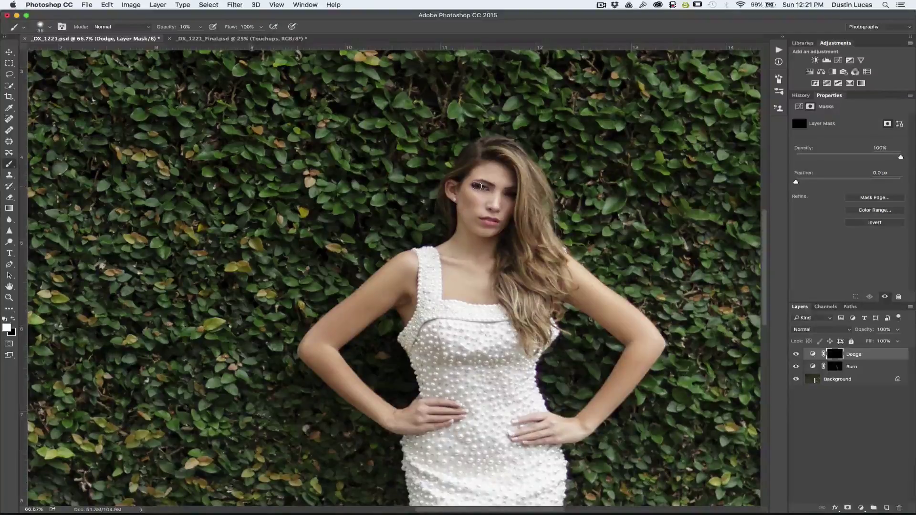
Step: Lighten the model's lower face and neck on the Dodge mask with a brush enlarged to 125 px
key("bracketright")
key("bracketright")
key("bracketright")
key("bracketright")
key("bracketright")
key("bracketright")
key("bracketright")
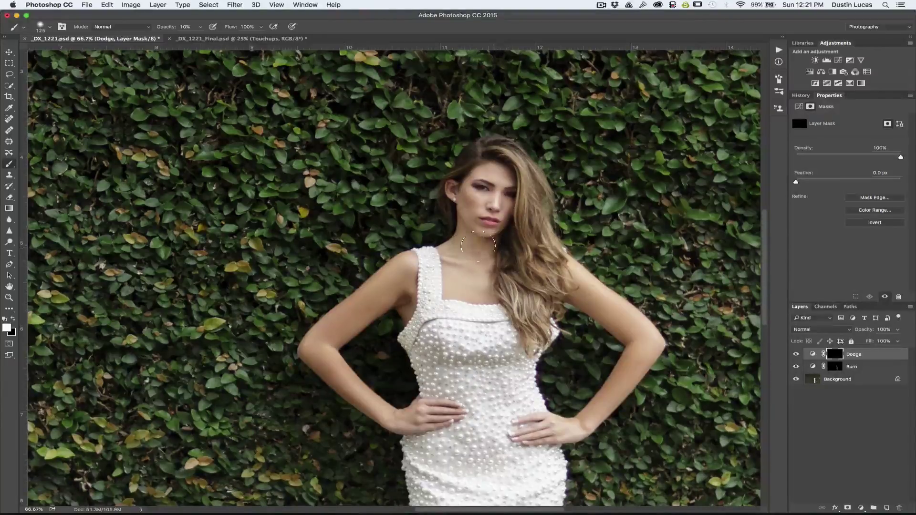
Step: Continue lightening the model's face and hair on the Dodge mask with an 80 to 100 px brush
key("bracketleft")
key("bracketleft")
key("bracketleft")
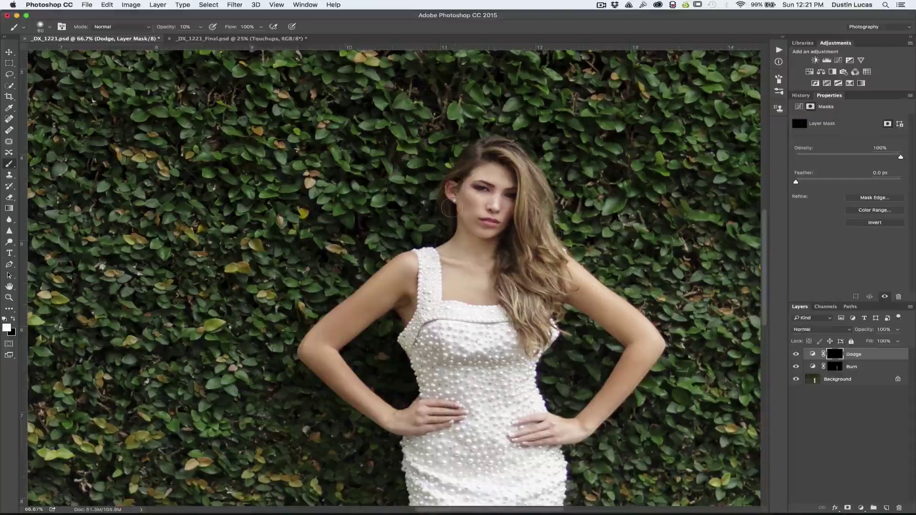
key("bracketright")
key("bracketright")
scroll(446, 304, "down", 1)
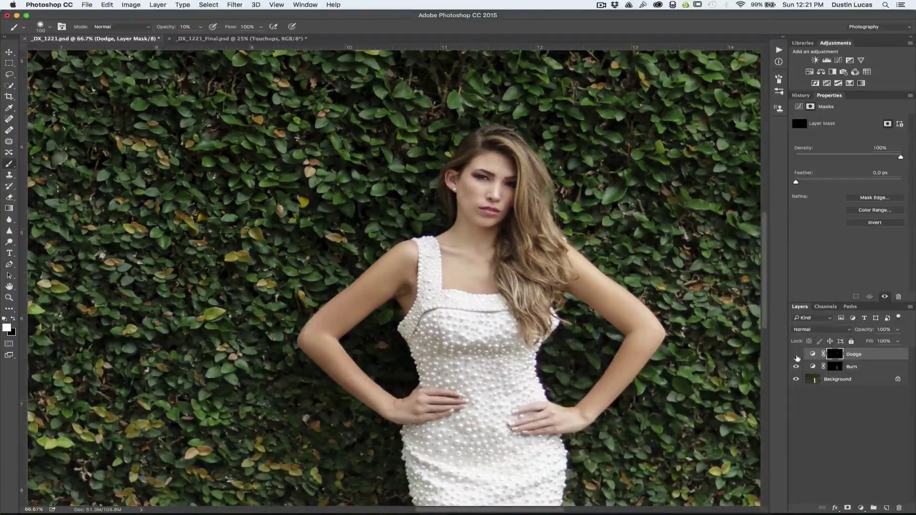
Step: Toggle the Dodge and Burn layers' visibility to compare the whole image before and after
key("super+minus")
key("super+minus")
key("super+minus")
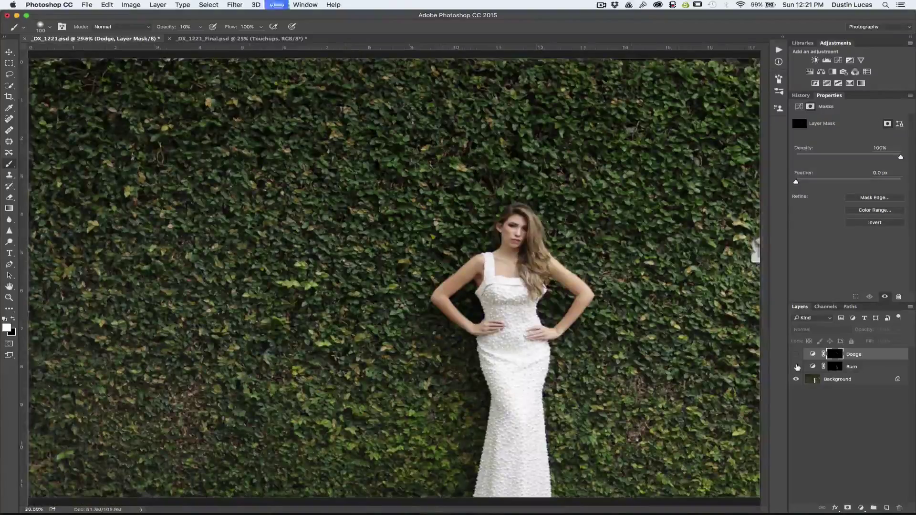
left_click(796, 366)
left_click(795, 354)
left_click(796, 366)
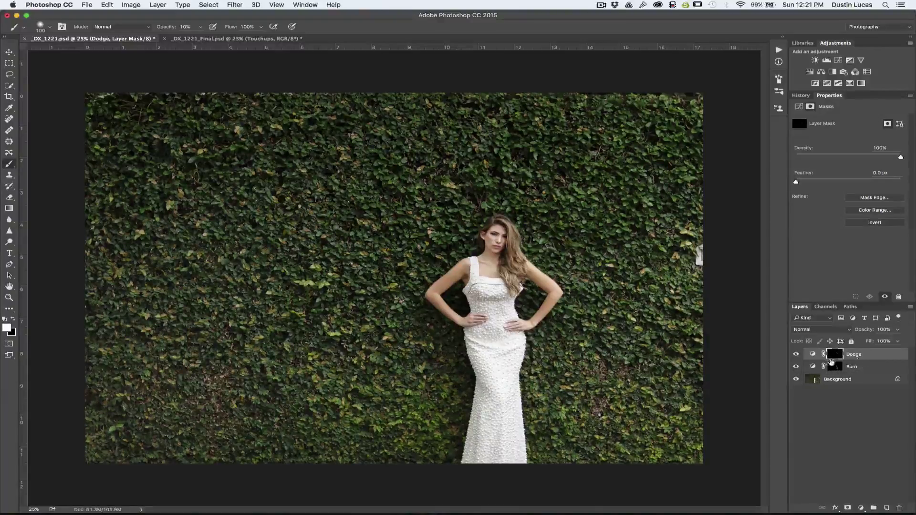
Step: Select the Burn layer's mask and darken the lower ivy wall on both sides of the model with a very large brush
left_click(831, 364)
key("bracketright")
key("bracketright")
key("bracketright")
key("bracketright")
key("bracketright")
key("bracketright")
left_click_drag(612, 410, 617, 366)
mouse_move(454, 417)
left_mouse_down()
mouse_move(379, 406)
mouse_move(229, 213)
mouse_move(174, 439)
left_mouse_up()
Step: Darken the ivy beside the model and near the photo's right edge on the Burn mask, reducing the brush from 900 to 250 px
key("bracketleft")
key("bracketleft")
key("bracketleft")
key("bracketleft")
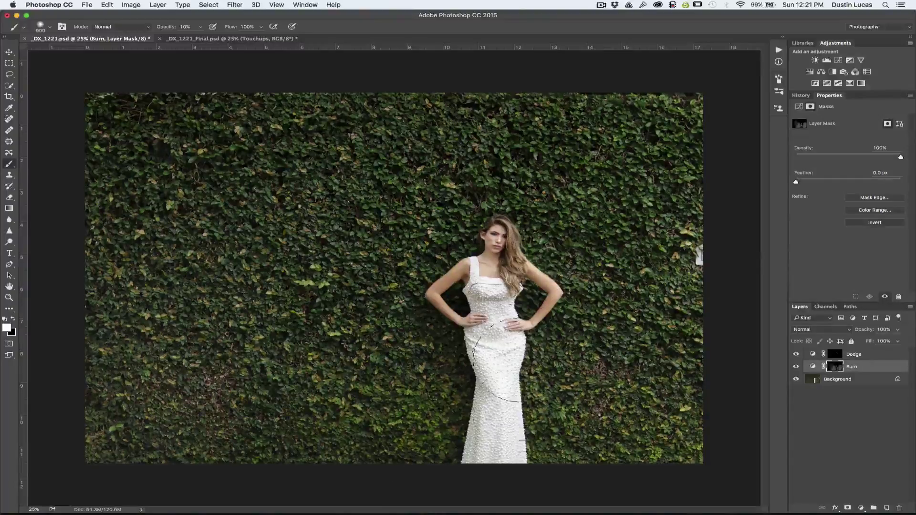
key("bracketleft")
key("bracketleft")
key("bracketleft")
key("bracketleft")
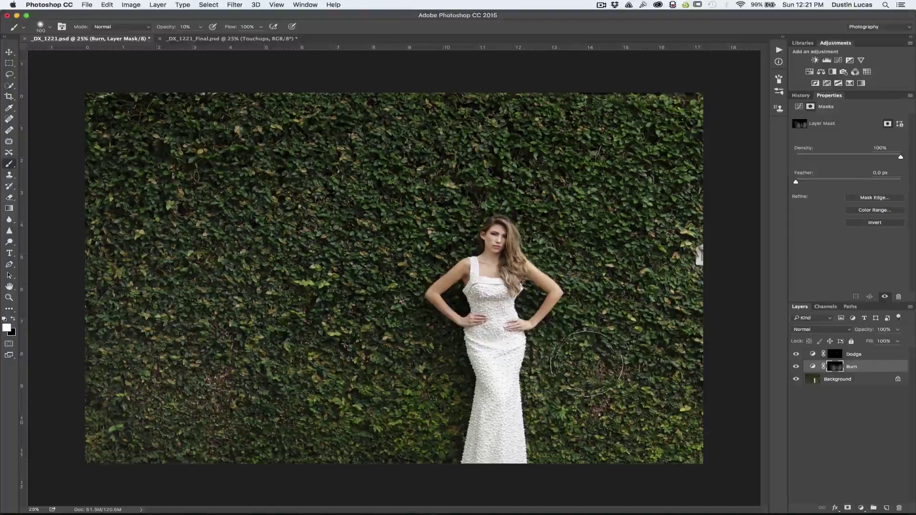
key("bracketleft")
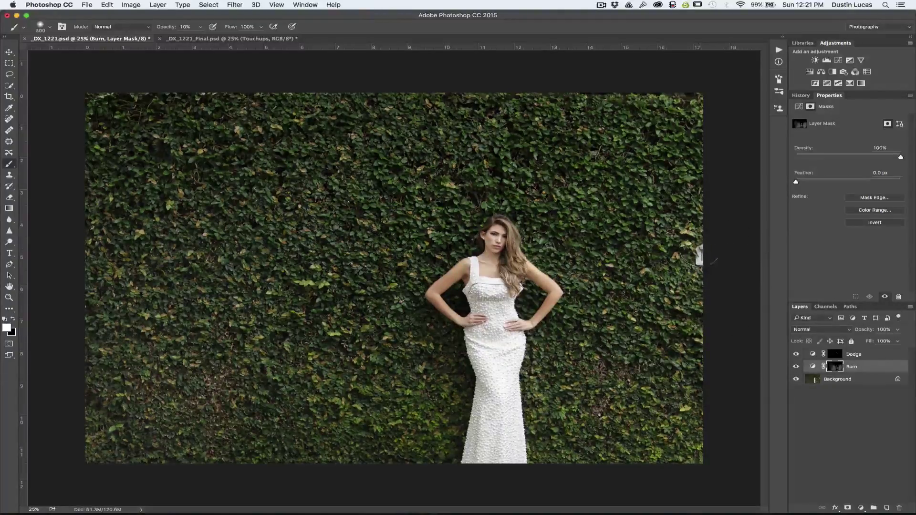
key("bracketleft")
Step: Switch to _DX_1221_Final.psd and toggle the Touchups group's visibility repeatedly to compare the retouching before and after
left_click(212, 40)
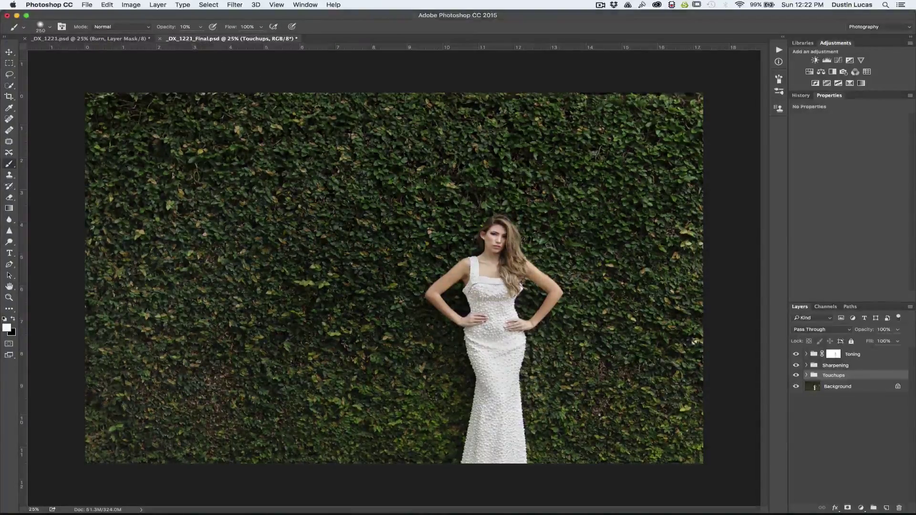
left_click(795, 375)
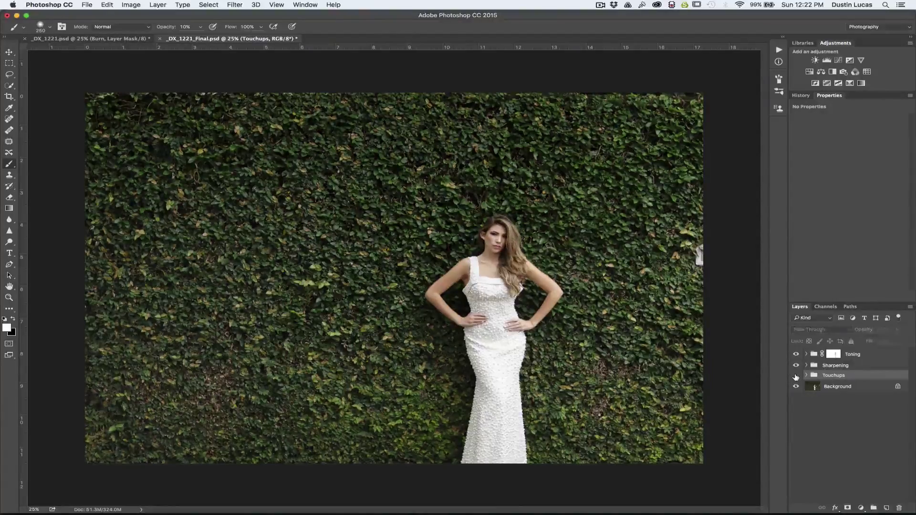
left_click(795, 377)
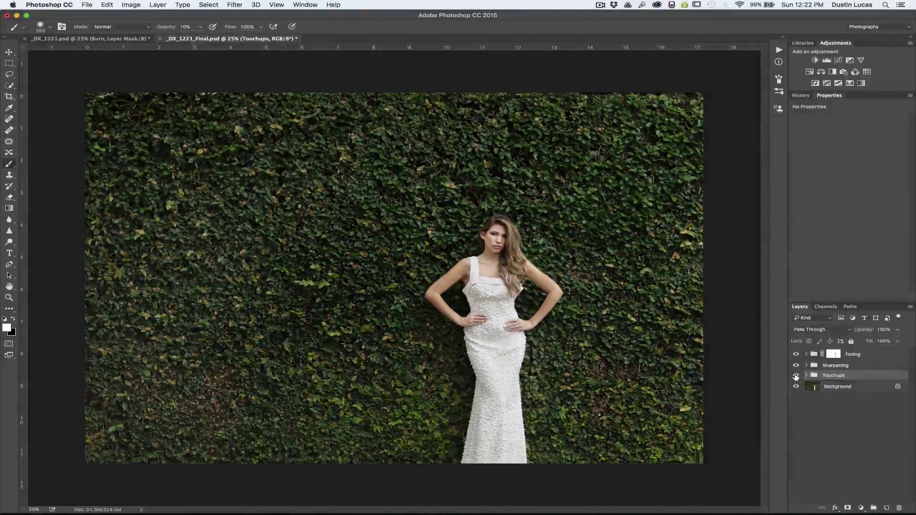
left_click(795, 377)
left_click(796, 377)
left_click(796, 376)
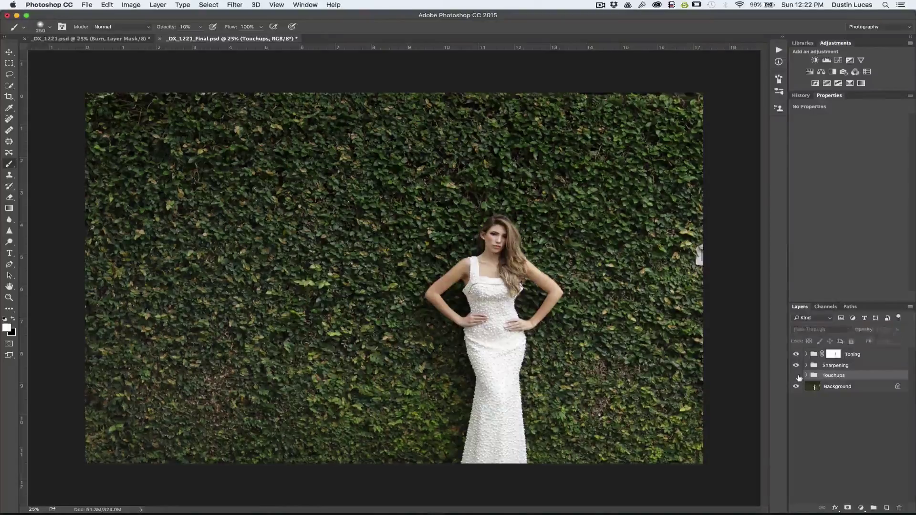
left_click(796, 375)
left_click(796, 376)
left_click(796, 375)
left_click(796, 376)
left_click(796, 376)
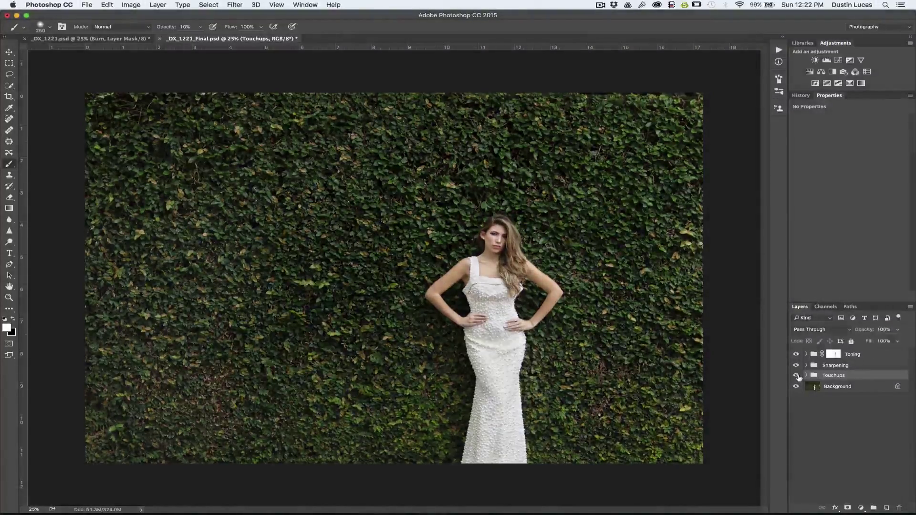
left_click(796, 375)
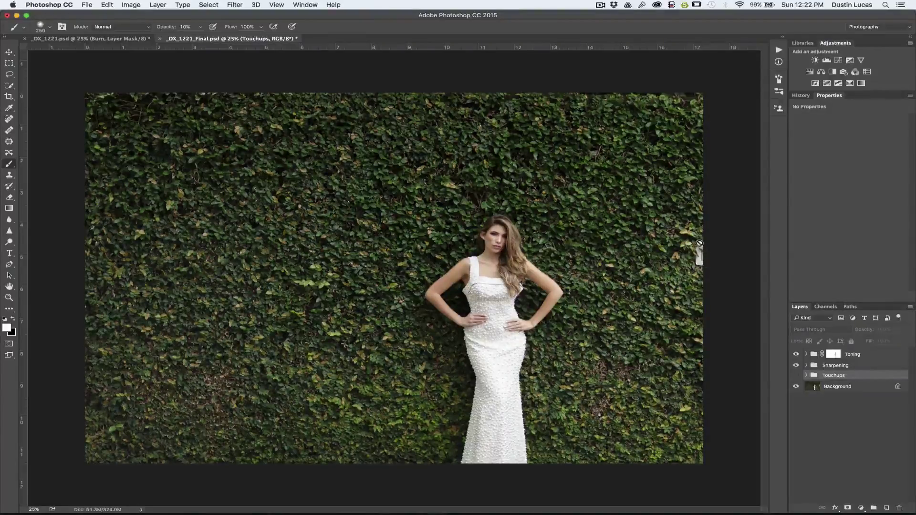
left_click(796, 375)
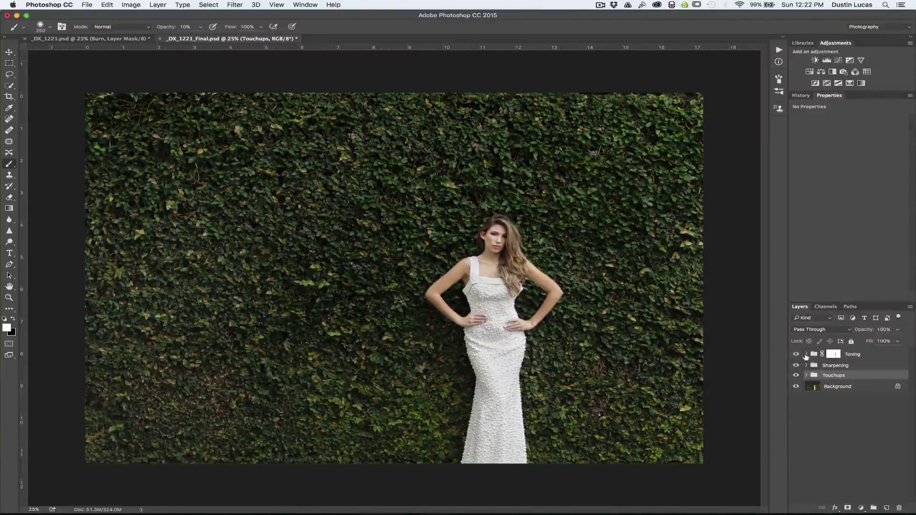
Step: Expand the Toning group and examine the curves of its Curves 1 and Curves 2 layers
left_click(806, 354)
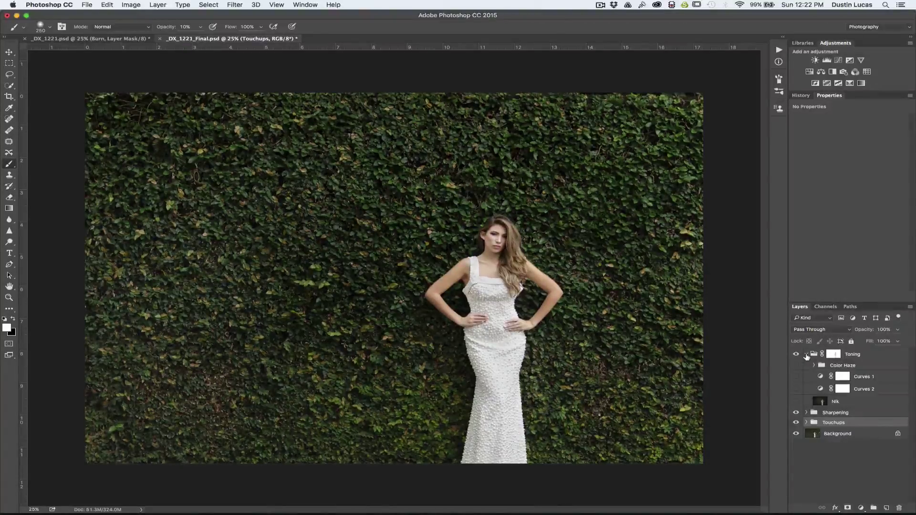
left_click(865, 377)
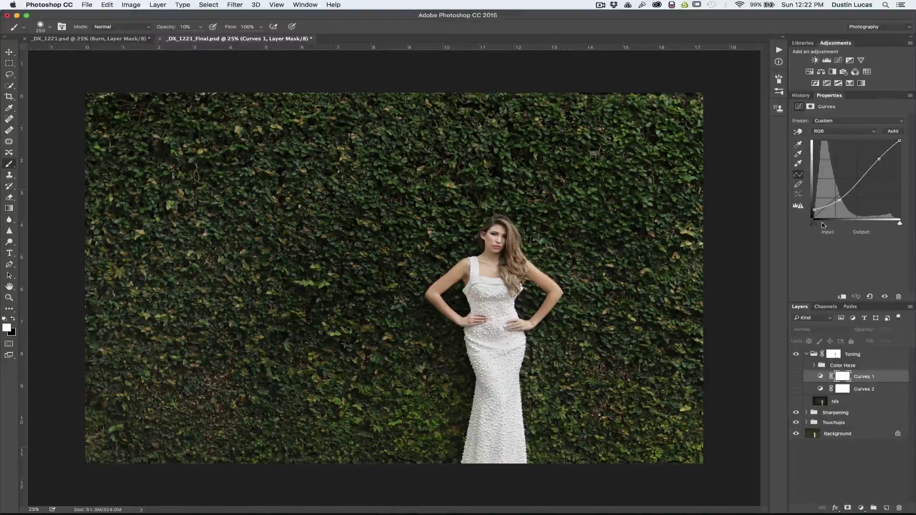
left_click(863, 392)
left_click(862, 379)
Step: Add a new Curves adjustment layer and move it out of the Toning group to the top of the layer stack
left_click(859, 508)
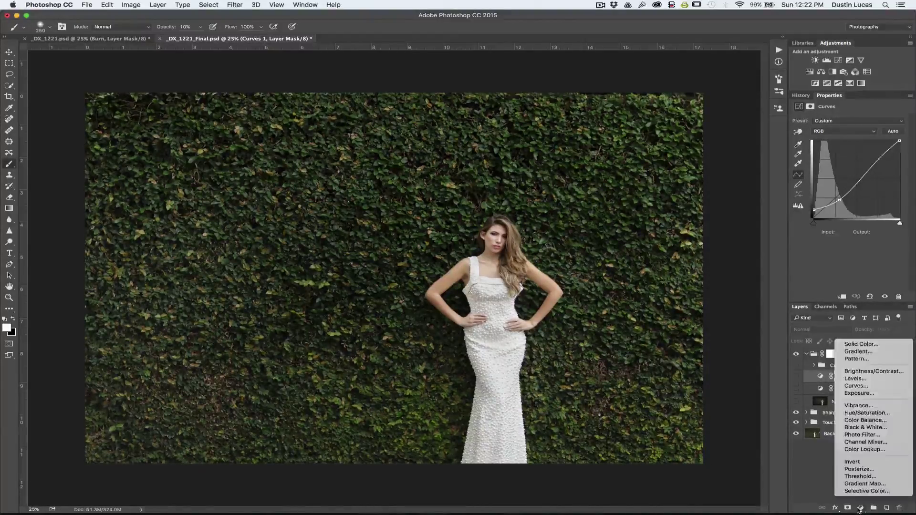
left_click(853, 386)
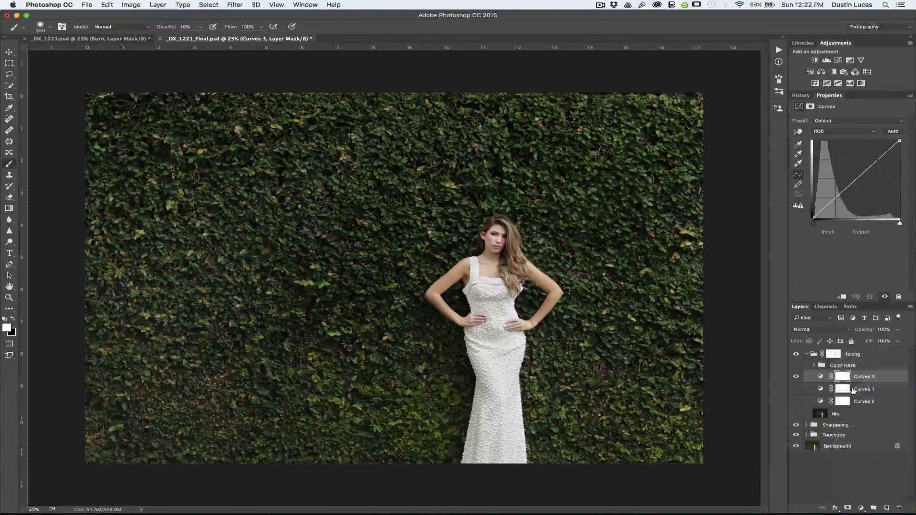
left_click_drag(860, 382, 849, 349)
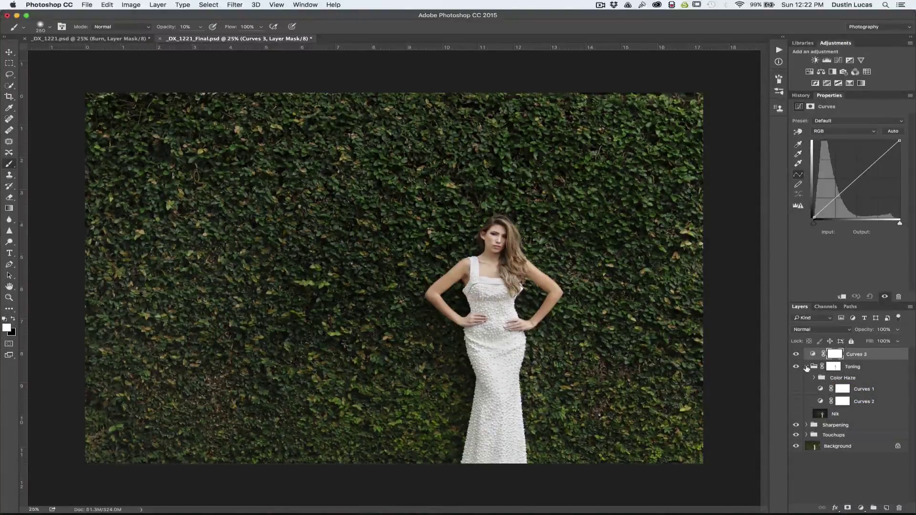
Step: Collapse the Toning group and lift the black point of the Curves 3 RGB curve to an output of 20
left_click(806, 367)
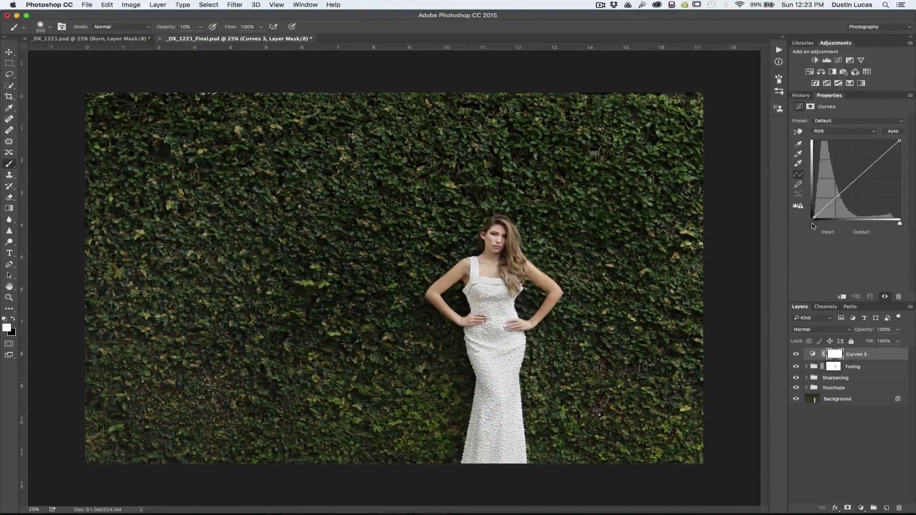
mouse_move(814, 225)
left_mouse_down()
mouse_move(827, 226)
mouse_move(810, 226)
left_mouse_up()
mouse_move(899, 226)
left_mouse_down()
mouse_move(882, 226)
mouse_move(903, 228)
left_mouse_up()
mouse_move(814, 225)
left_mouse_down()
mouse_move(825, 227)
mouse_move(813, 225)
left_mouse_up()
mouse_move(901, 227)
left_mouse_down()
mouse_move(887, 225)
mouse_move(910, 228)
left_mouse_up()
left_click_drag(813, 217, 811, 210)
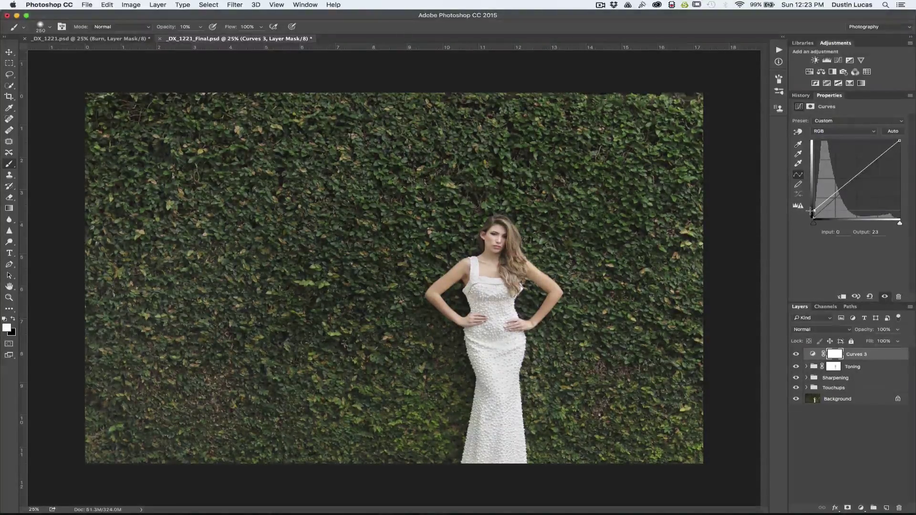
left_click_drag(810, 210, 809, 211)
Step: Switch to Lightroom, show _DX_1221.cr2 as a single photo instead of the before/after comparison, and bring up its Basic adjustments
left_click(538, 502)
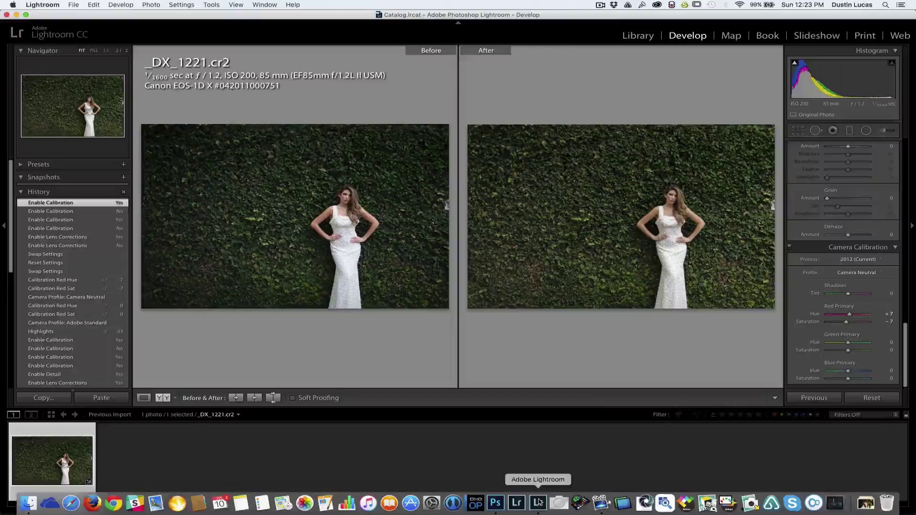
key("y")
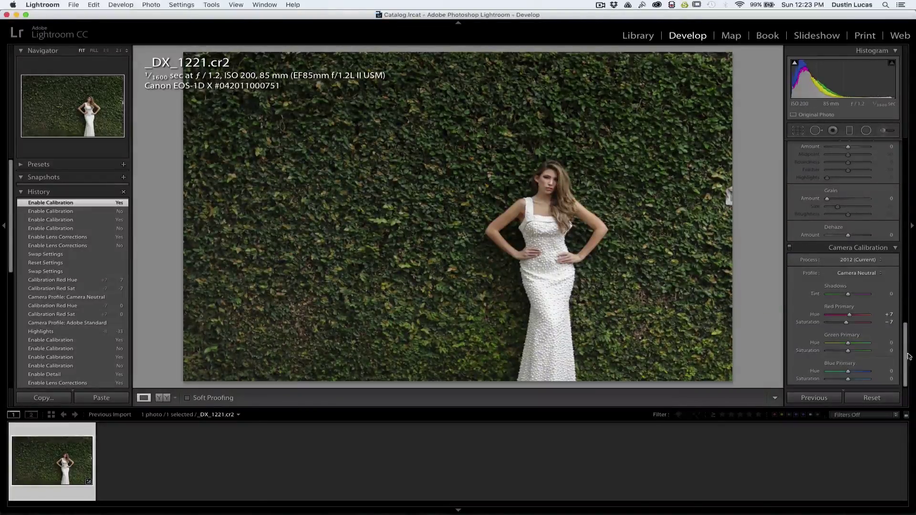
left_click_drag(909, 357, 907, 170)
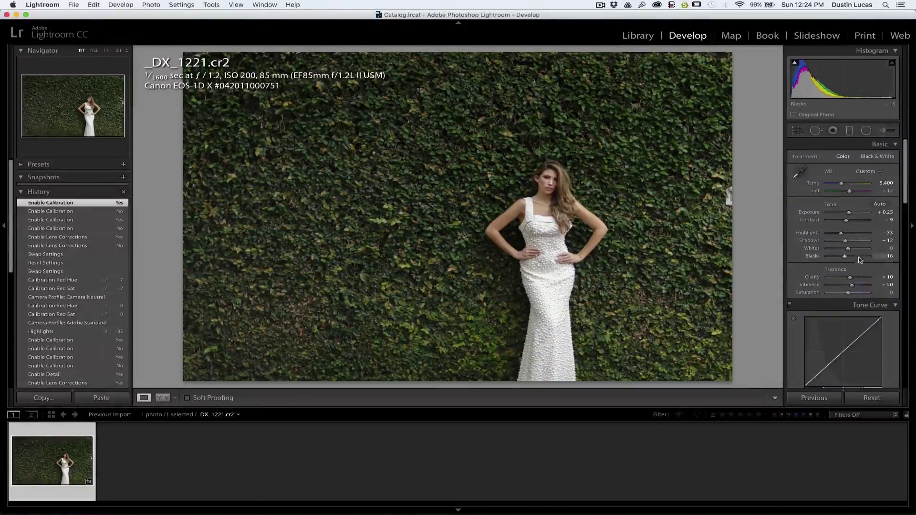
Step: Try lowering Blacks to -55 and undo it, and try Whites at -47 before resetting it to 0
mouse_move(846, 258)
left_mouse_down()
mouse_move(865, 261)
mouse_move(834, 261)
left_mouse_up()
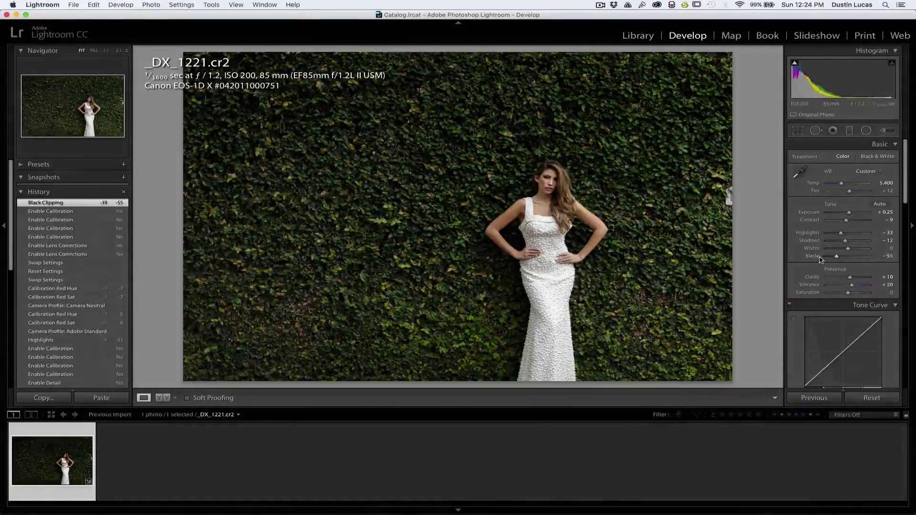
key("super+z")
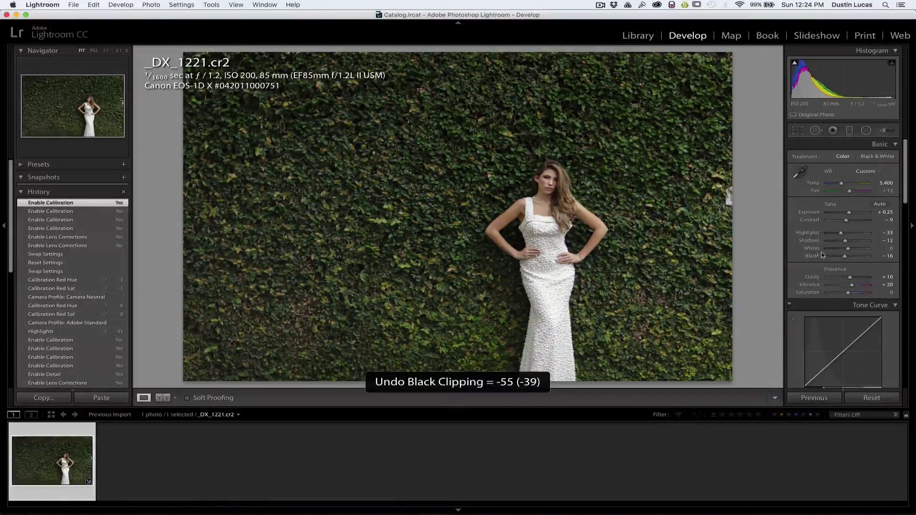
left_click_drag(856, 251, 838, 250)
double_click(813, 248)
Step: Switch back to Photoshop and lower the white point of the Curves 3 curve to an output of 235
mouse_move(659, 512)
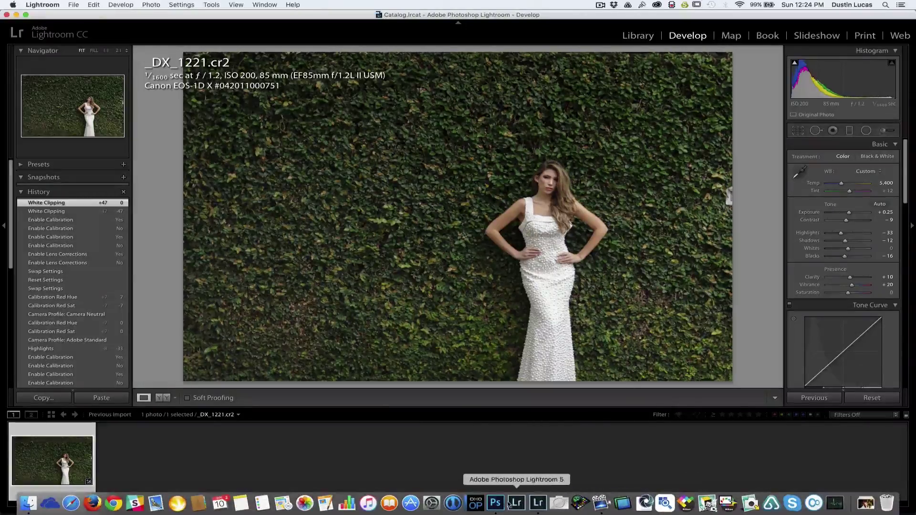
left_click(496, 503)
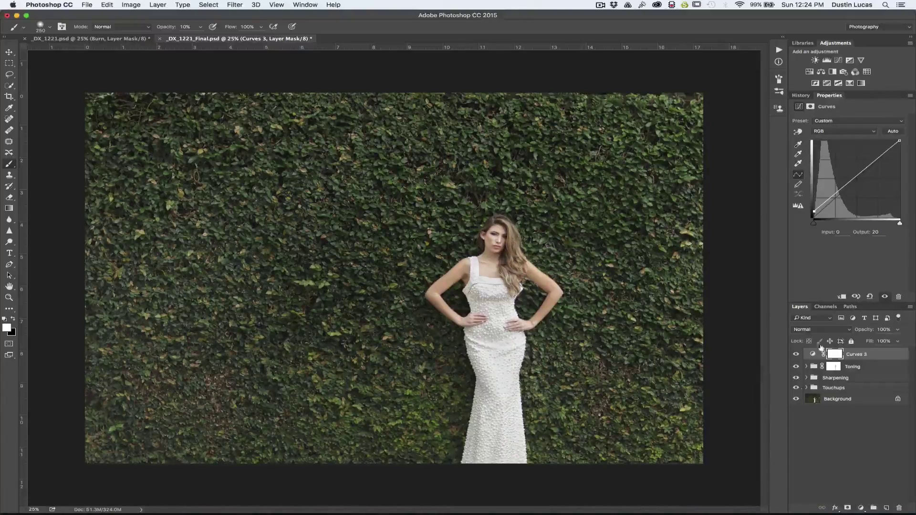
mouse_move(899, 141)
left_mouse_down()
mouse_move(878, 142)
mouse_move(900, 141)
left_mouse_up()
mouse_move(900, 228)
left_mouse_down()
mouse_move(877, 225)
mouse_move(900, 226)
left_mouse_up()
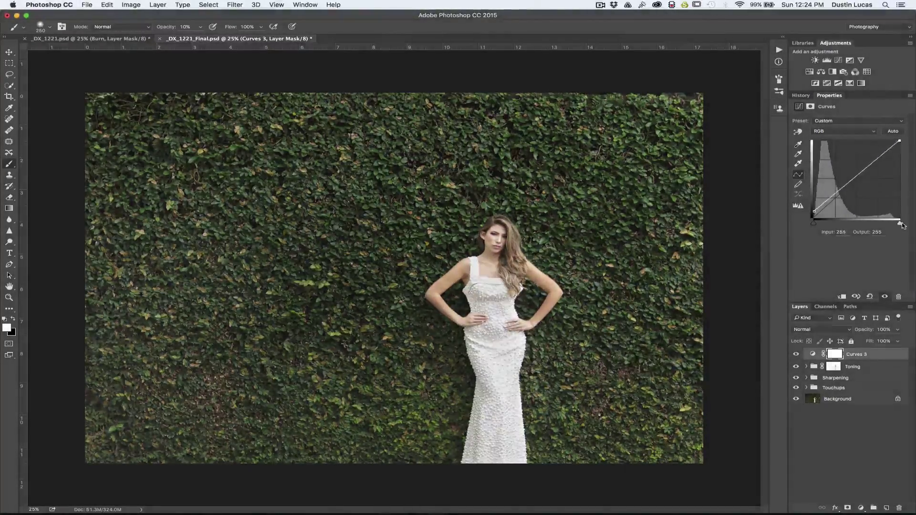
left_click_drag(899, 139, 904, 184)
Step: Toggle the Curves 3 layer's visibility repeatedly to compare the photo with and without the matte look
left_click(794, 355)
left_click(794, 355)
left_click(794, 356)
left_click(794, 355)
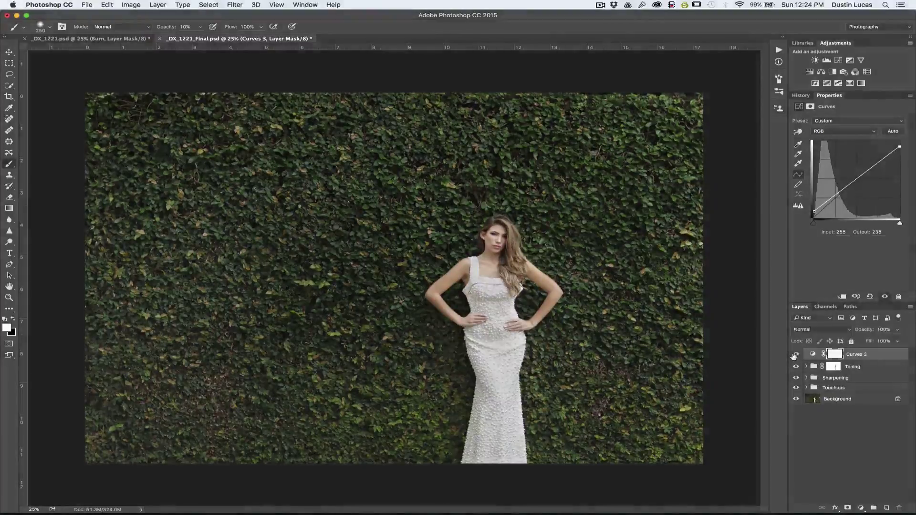
Step: Add a Brightness/Contrast adjustment layer above Curves 3, hide Curves 3, and set the contrast to -50
left_click(862, 509)
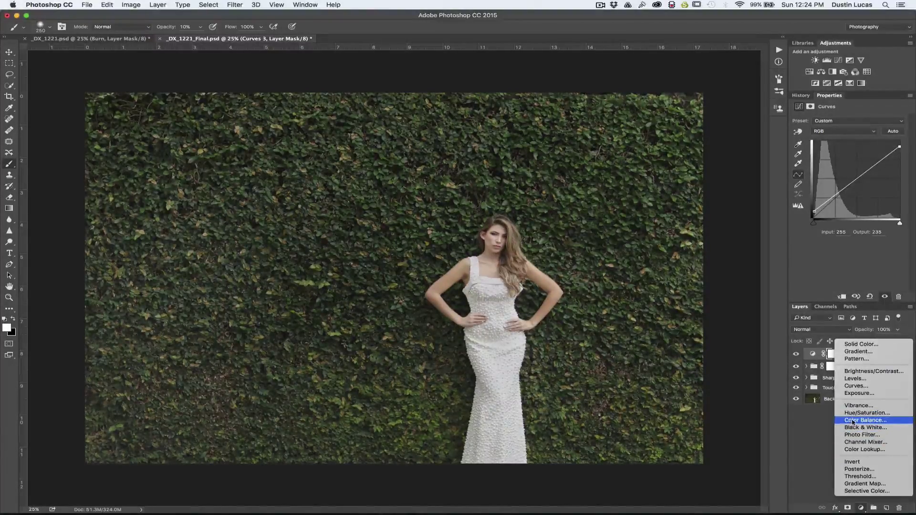
left_click(859, 371)
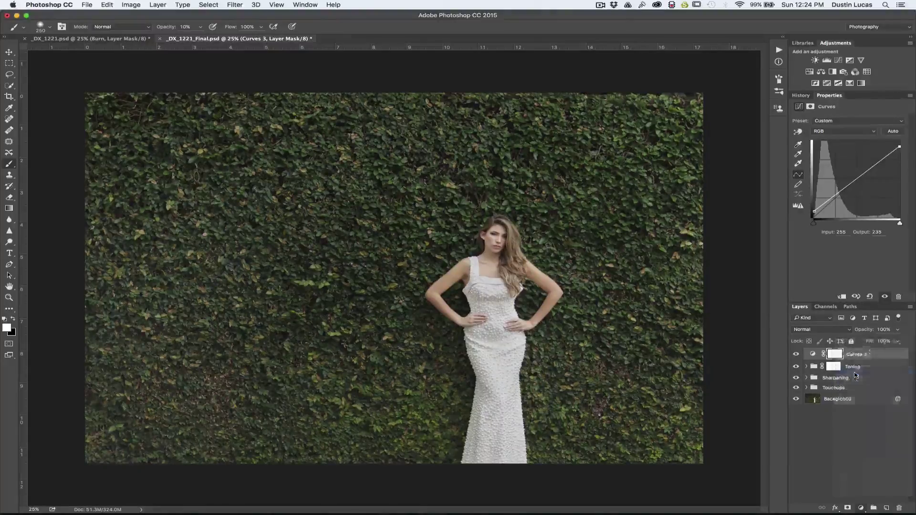
left_click(796, 366)
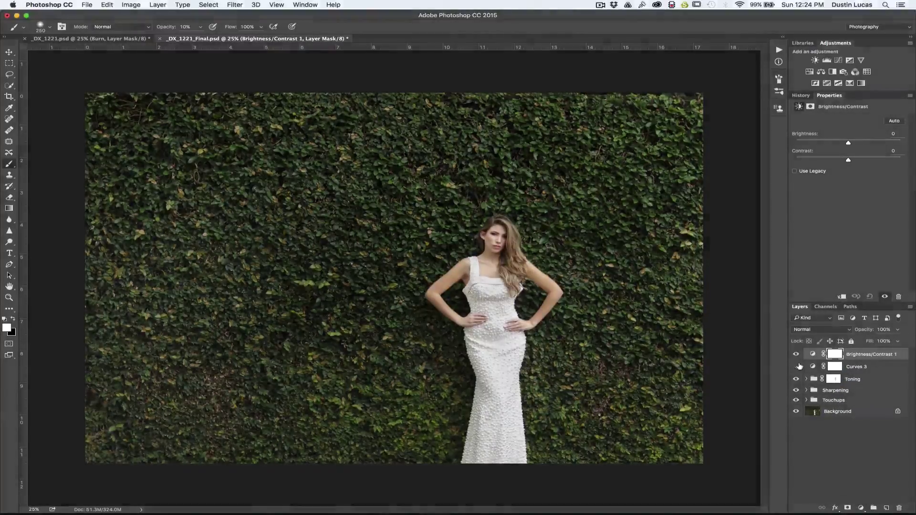
left_click_drag(827, 160, 782, 162)
Step: Compare the Brightness/Contrast 1 and Curves 3 effects on the model up close by alternating the two layers' visibility
key("super+equal")
key("super+equal")
key("super+equal")
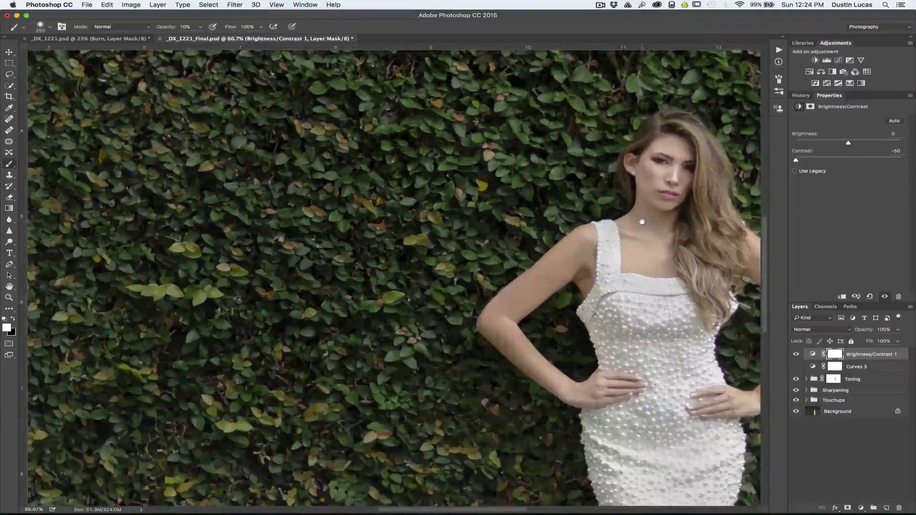
left_click_drag(638, 216, 530, 227)
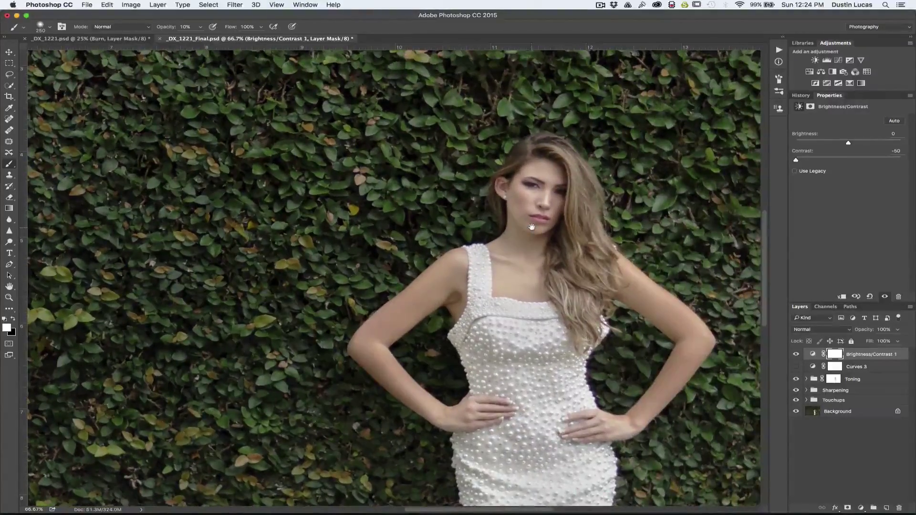
left_click(795, 355)
left_click(795, 355)
left_click(795, 354)
left_click(796, 366)
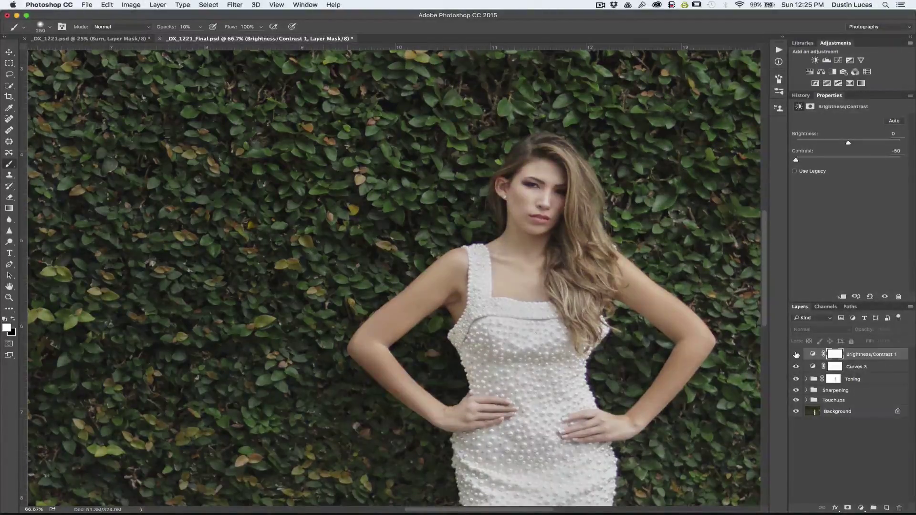
left_click(795, 354)
left_click(796, 366)
left_click(796, 368)
left_click(796, 367)
left_click(795, 367)
left_click(796, 354)
left_click(796, 355)
left_click(796, 355)
left_click(795, 368)
left_click(796, 367)
left_click(795, 355)
left_click(796, 366)
left_click(795, 366)
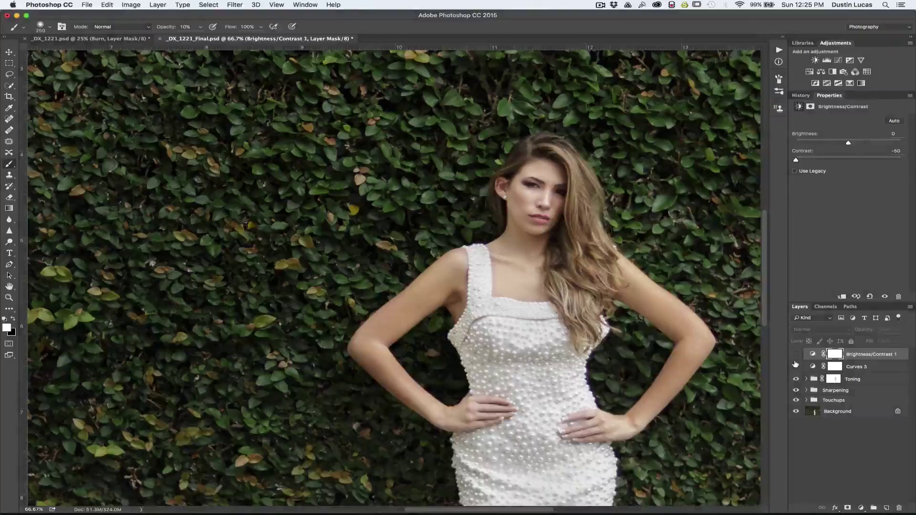
Step: Delete the Brightness/Contrast 1 and Curves 3 adjustment layers together
left_click(868, 377, "shift")
left_click(869, 370)
left_click(871, 356)
double_click(872, 371)
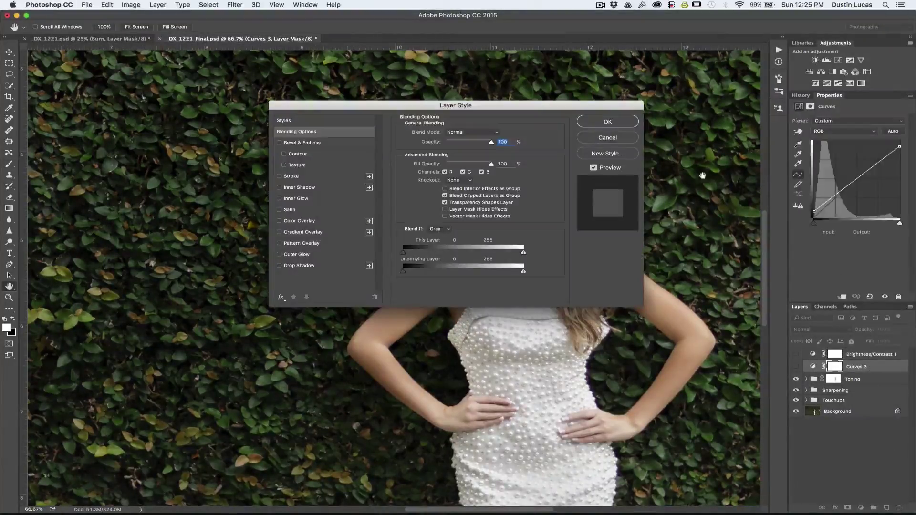
left_click(627, 140)
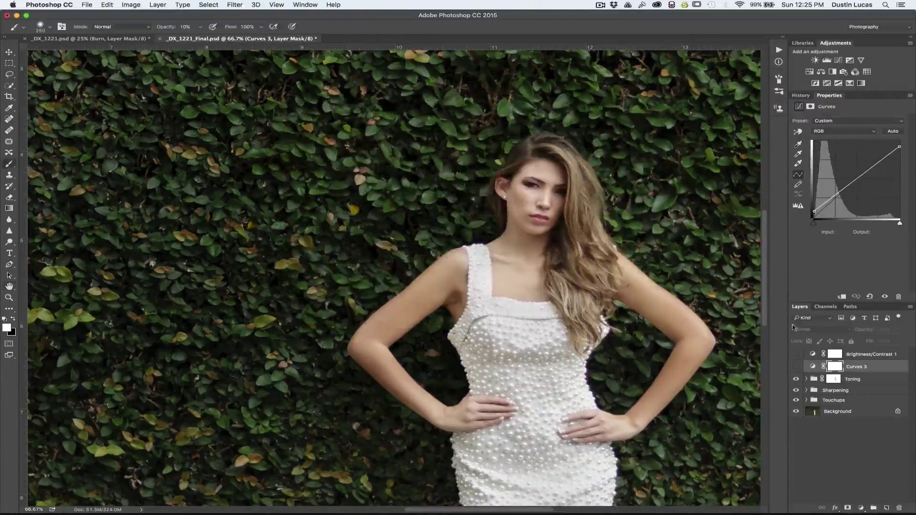
left_click(880, 354)
left_click(880, 365, "shift")
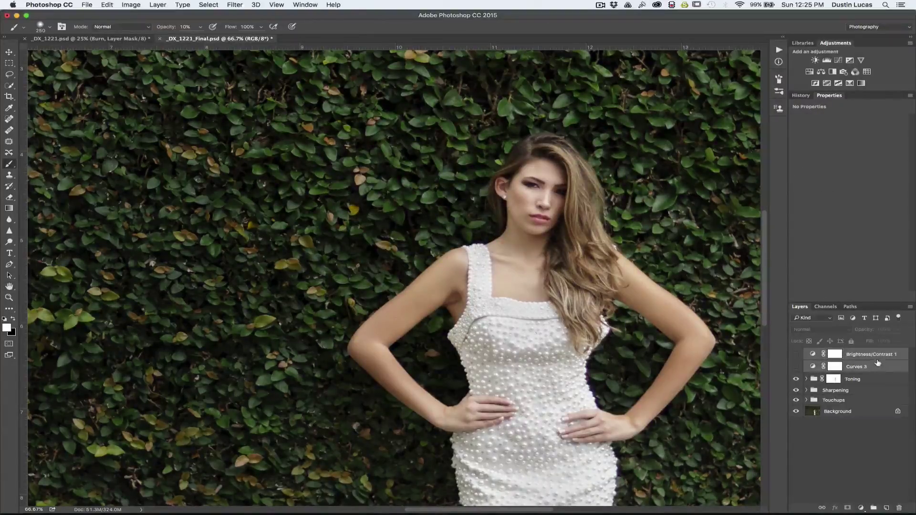
mouse_move(911, 513)
mouse_move(911, 513)
left_mouse_down()
mouse_move(899, 499)
mouse_move(899, 508)
left_mouse_up()
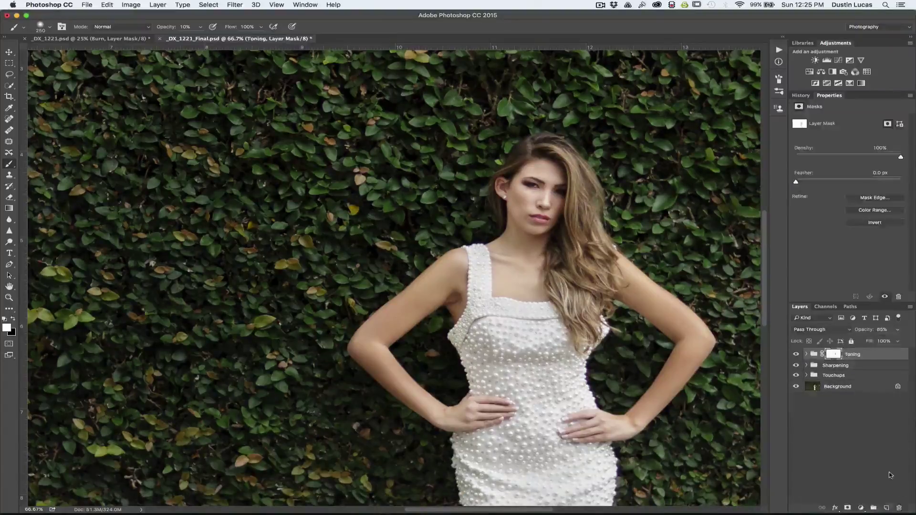
Step: Expand the Toning group, select its Curves 1 layer and make it visible, viewing the effect on the whole photo
left_click(805, 355)
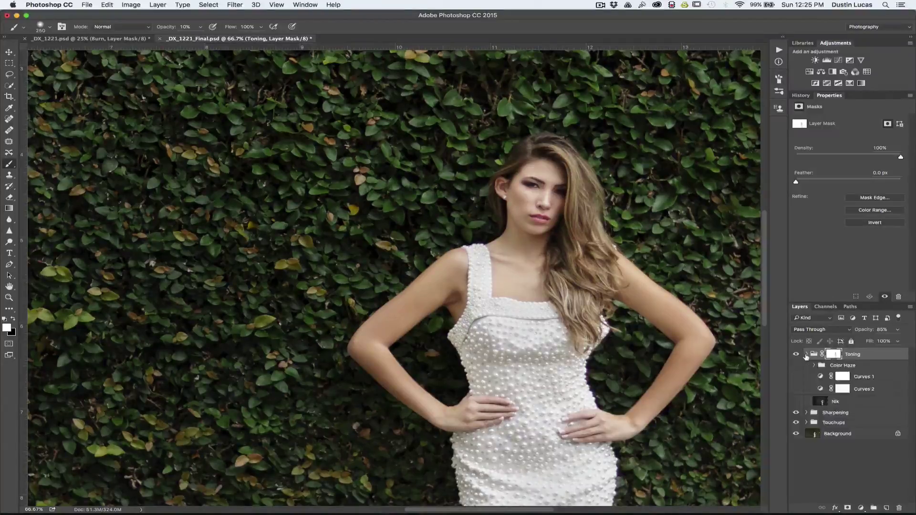
left_click(820, 377)
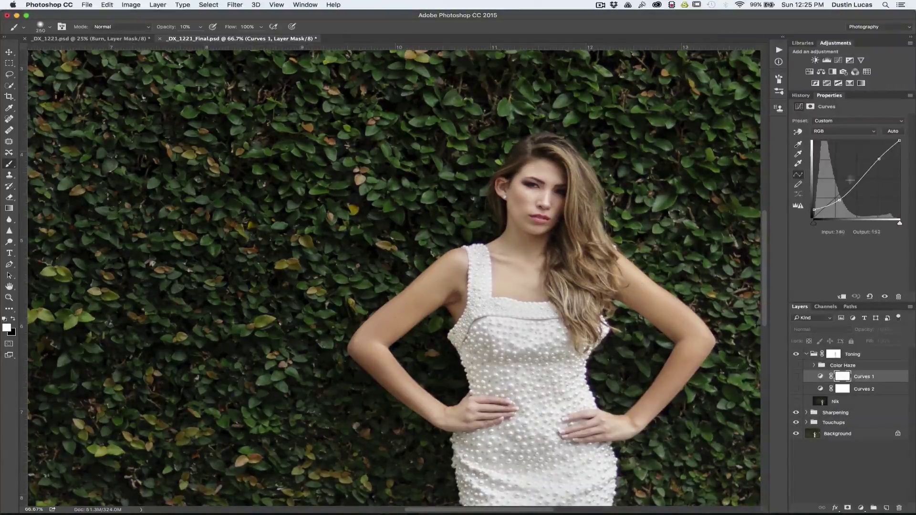
left_click(796, 377)
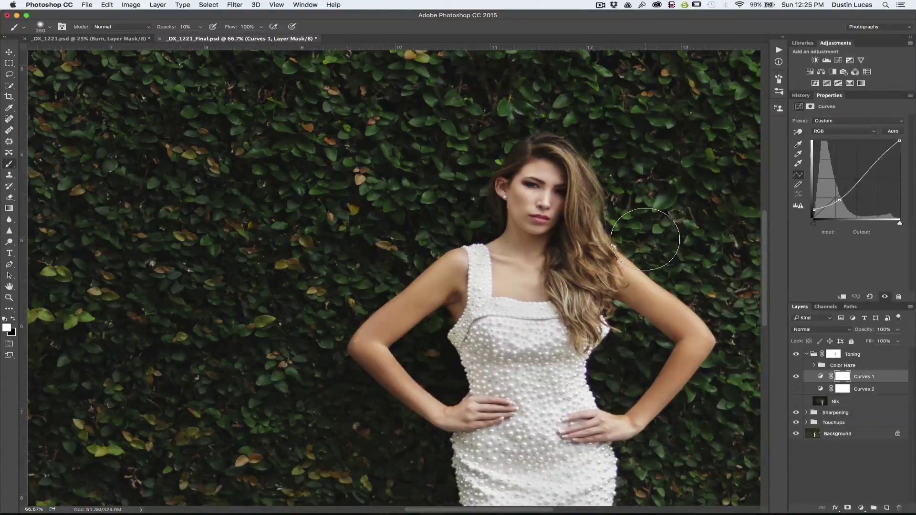
key("super+0")
key("super+minus")
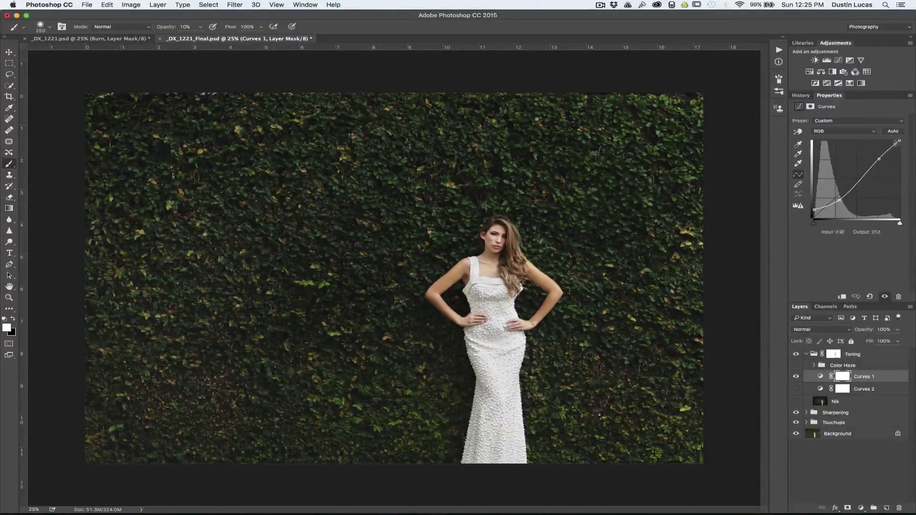
left_click(854, 131)
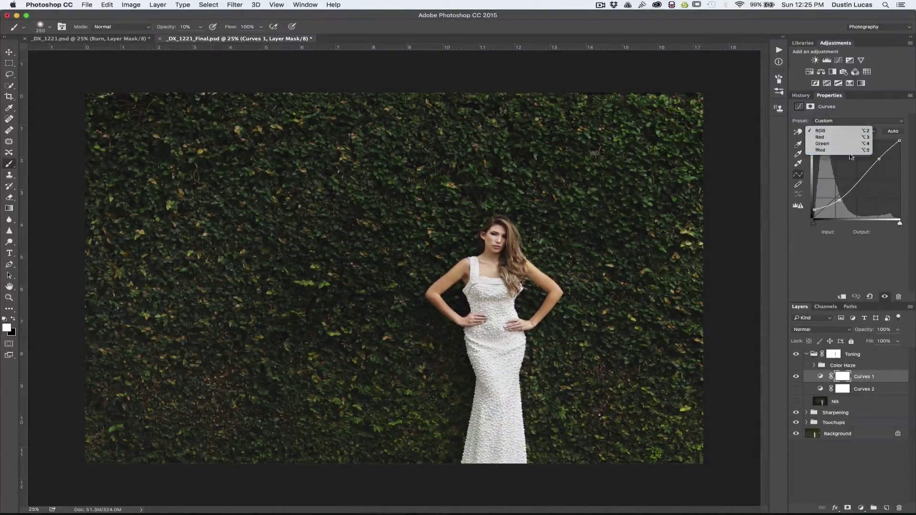
left_click(843, 179)
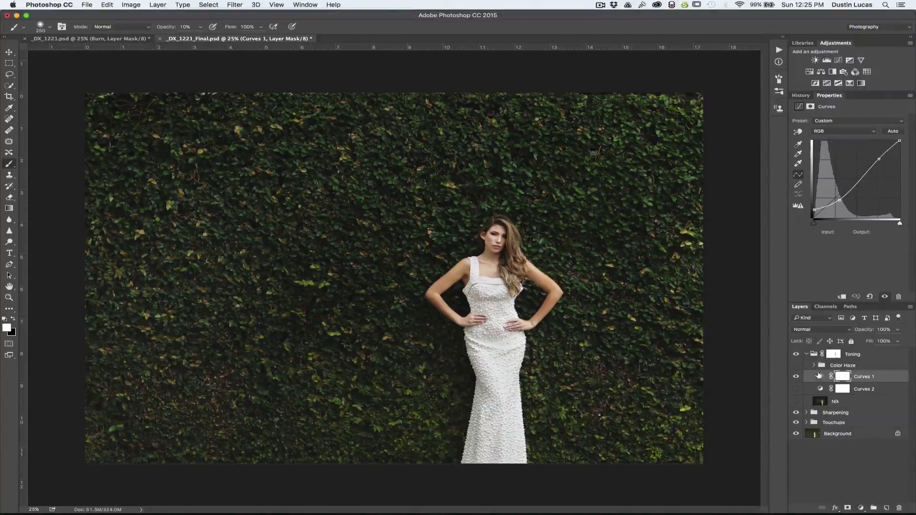
Step: Compare the photo with Curves 1 on and off, inspecting the model up close and the full frame
left_click(799, 380)
left_click(797, 379)
key("super+plus")
key("super+plus")
key("super+plus")
left_click_drag(644, 324, 551, 330)
left_click_drag(550, 288, 530, 290)
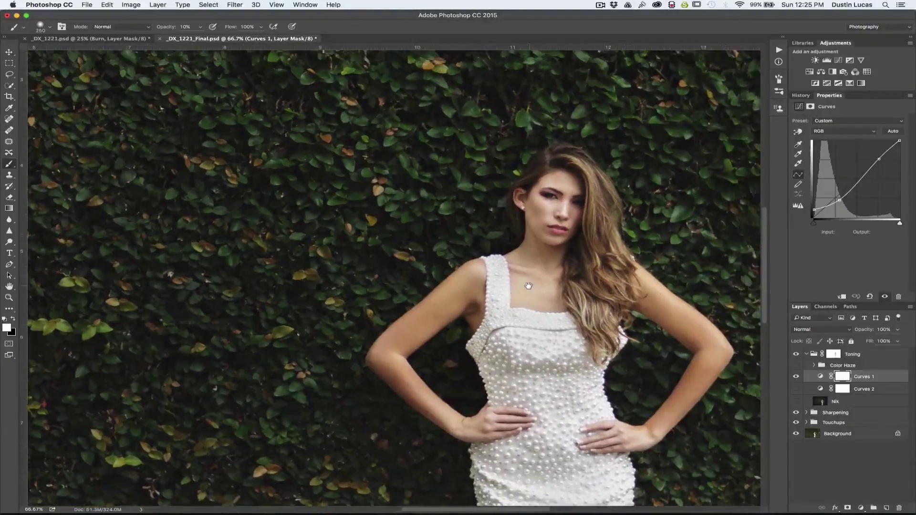
key("super+minus")
key("super+minus")
key("super+minus")
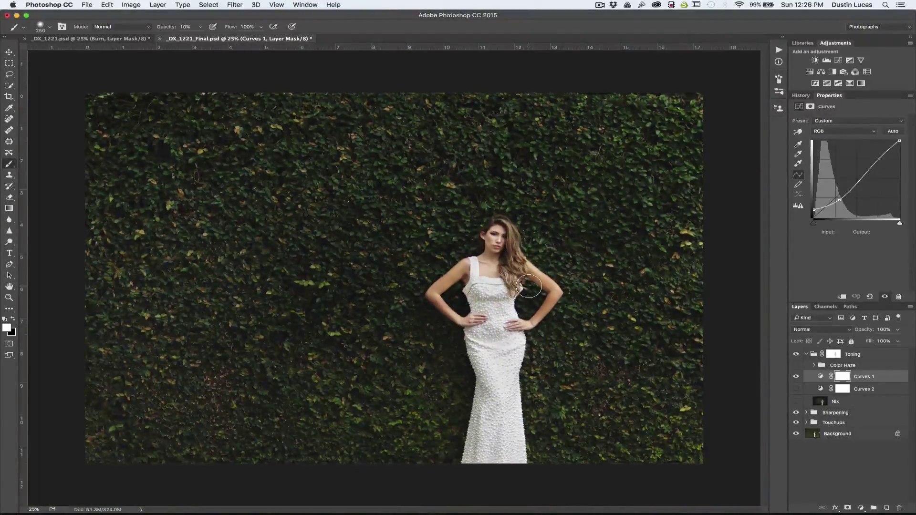
left_click(796, 377)
left_click(797, 377)
left_click(799, 378)
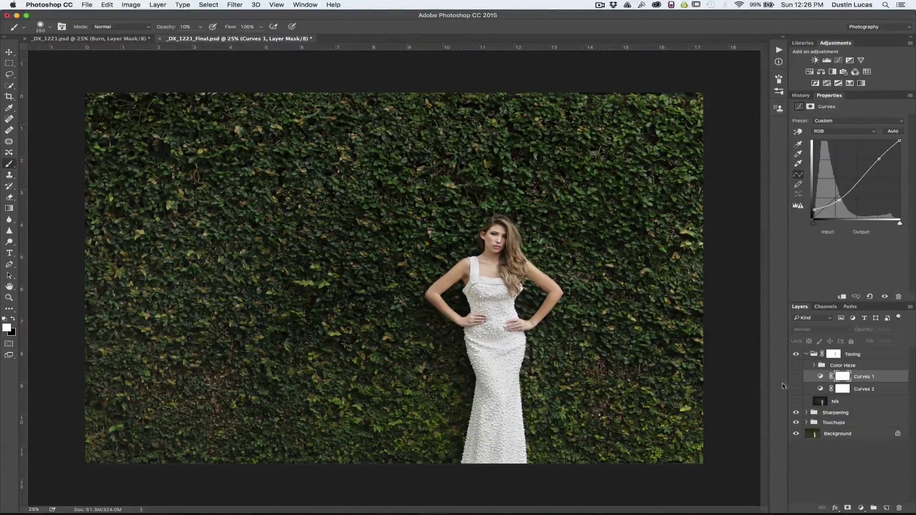
left_click(795, 376)
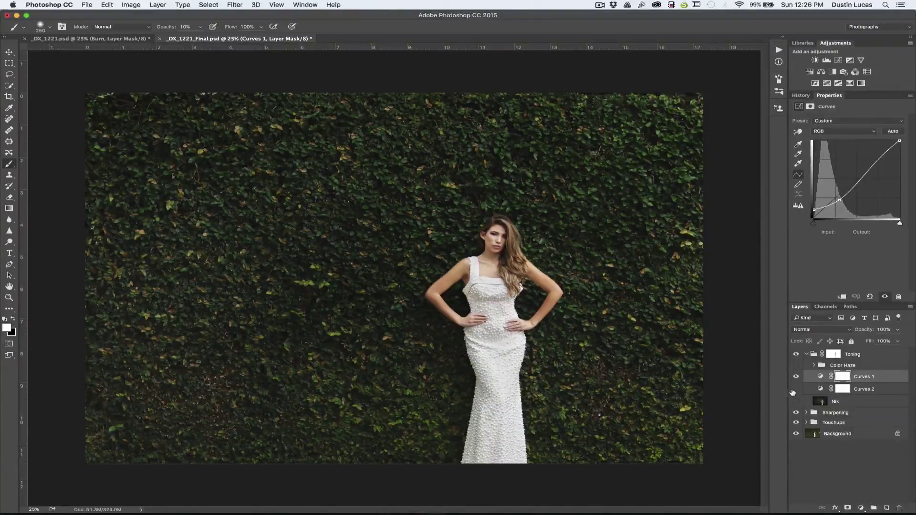
Step: Turn on the Curves 2 layer, check its effect on the model up close, and select it to show its curve
left_click(795, 389)
key("super+equal")
key("super+equal")
key("super+equal")
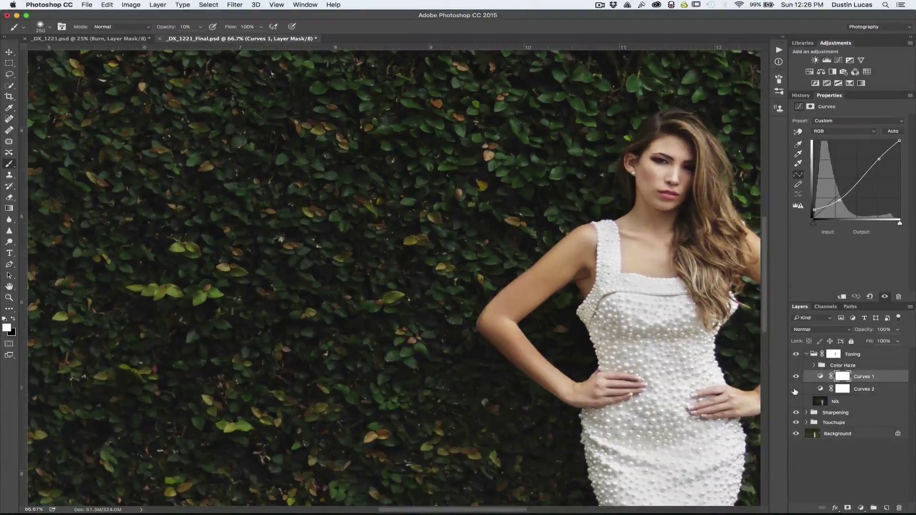
left_click(795, 390)
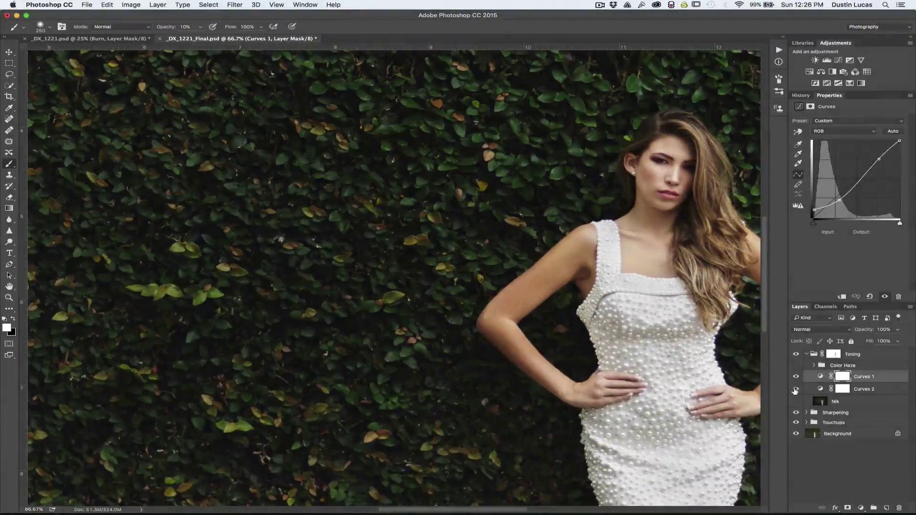
left_click(882, 389)
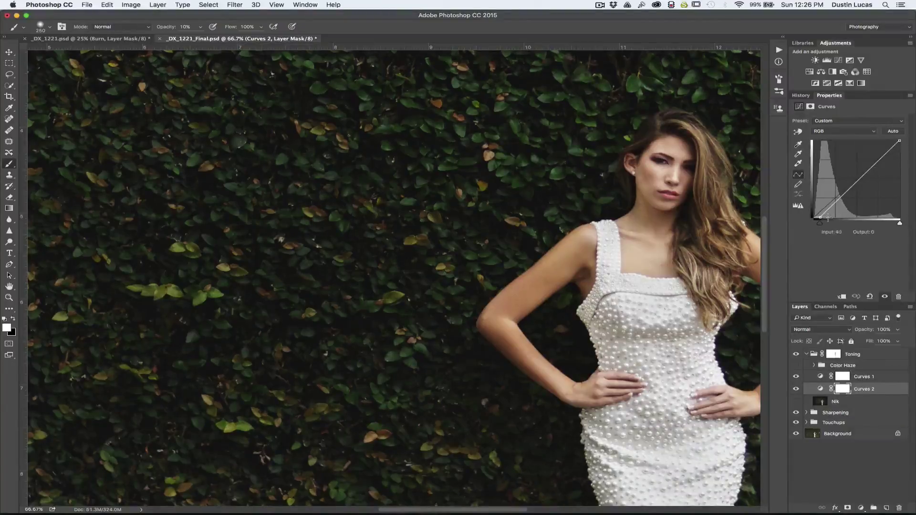
Step: Paint black on the Curves 2 mask over the hedge beside the model with a 1100 px brush at 10% opacity
key("super+minus")
key("super+minus")
key("super+minus")
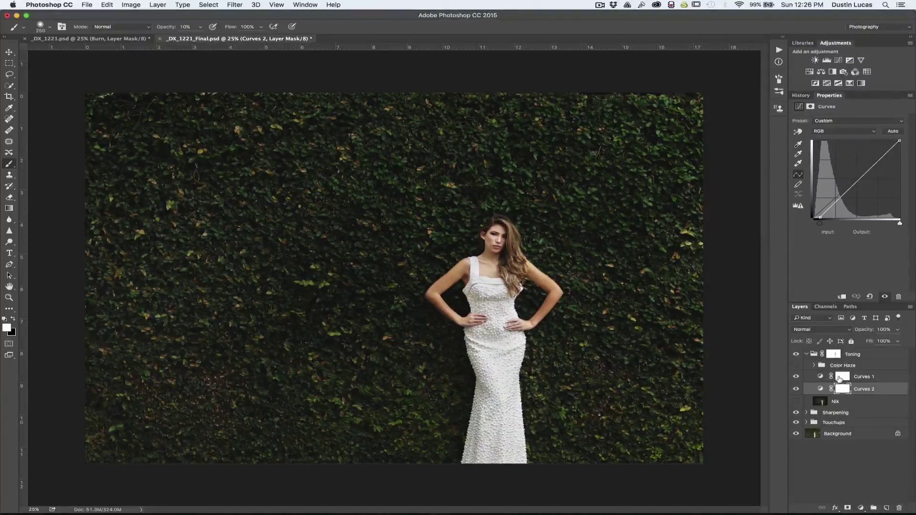
left_click(841, 376)
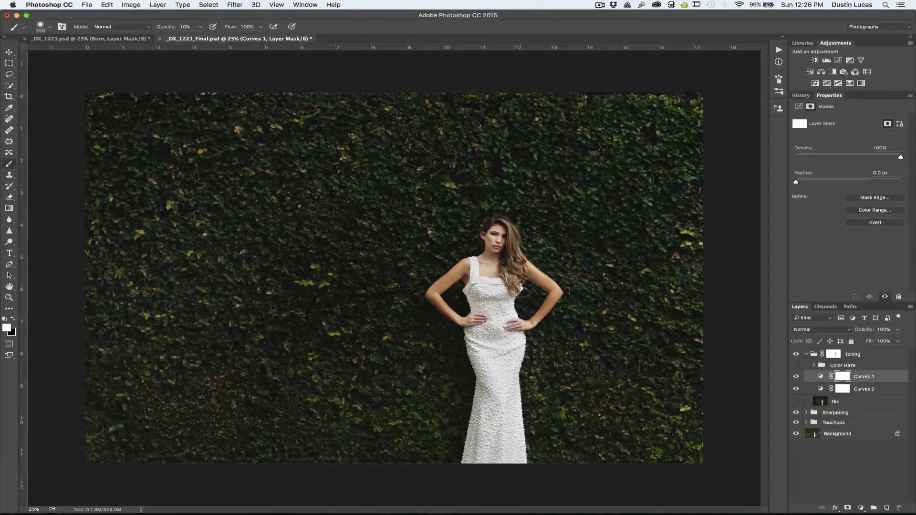
key("x")
key("bracketright")
key("bracketright")
key("bracketright")
key("bracketright")
key("bracketright")
key("bracketright")
left_click(842, 389)
key("bracketleft")
key("bracketleft")
key("bracketleft")
key("bracketleft")
key("bracketleft")
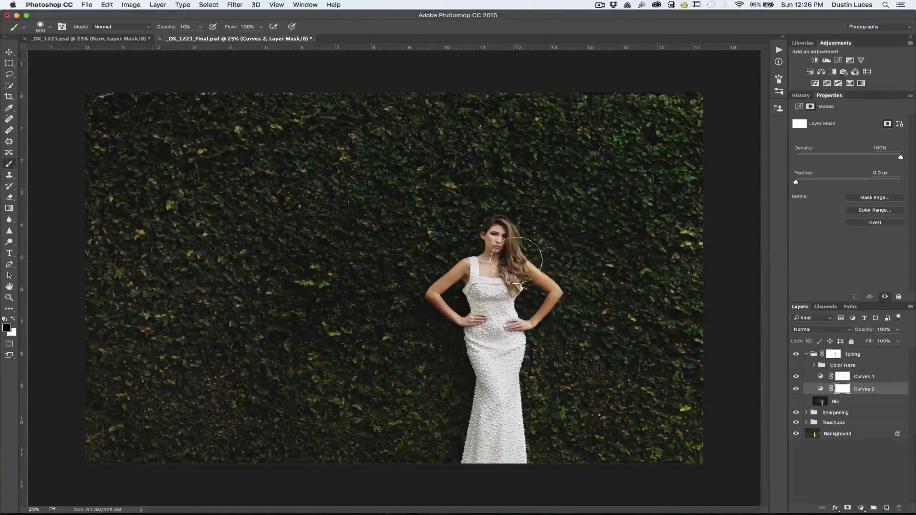
key("bracketright")
key("bracketright")
key("bracketright")
key("bracketright")
key("bracketright")
key("bracketright")
key("bracketright")
key("bracketright")
left_click_drag(303, 276, 302, 280)
Step: Paint black at 10% opacity on the Curves 1 mask over the hedge on both sides, and compare with both Curves layers off
left_click(841, 377)
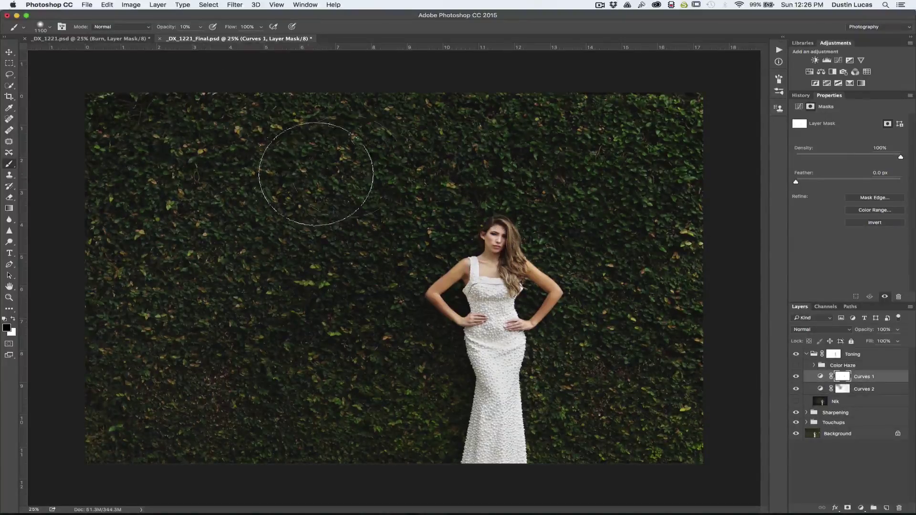
left_click_drag(226, 270, 258, 333)
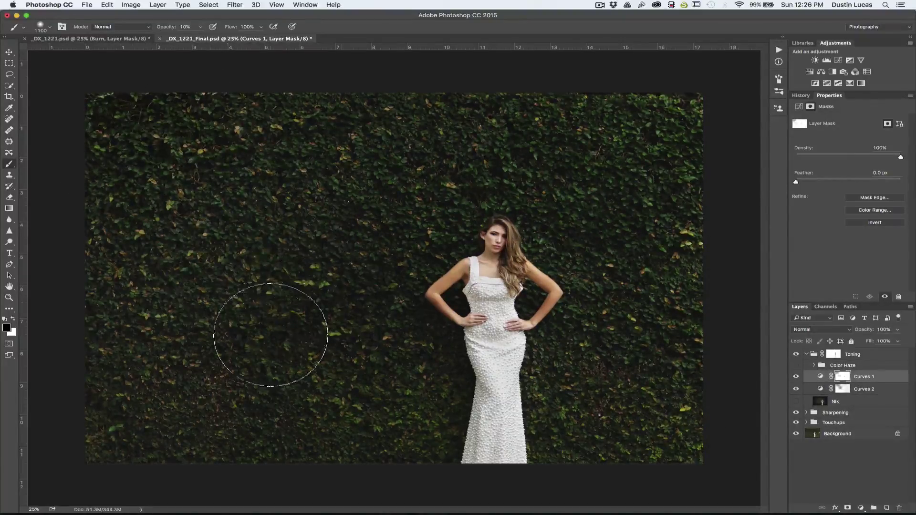
mouse_move(657, 153)
left_mouse_down()
mouse_move(664, 243)
mouse_move(594, 244)
mouse_move(642, 178)
left_mouse_up()
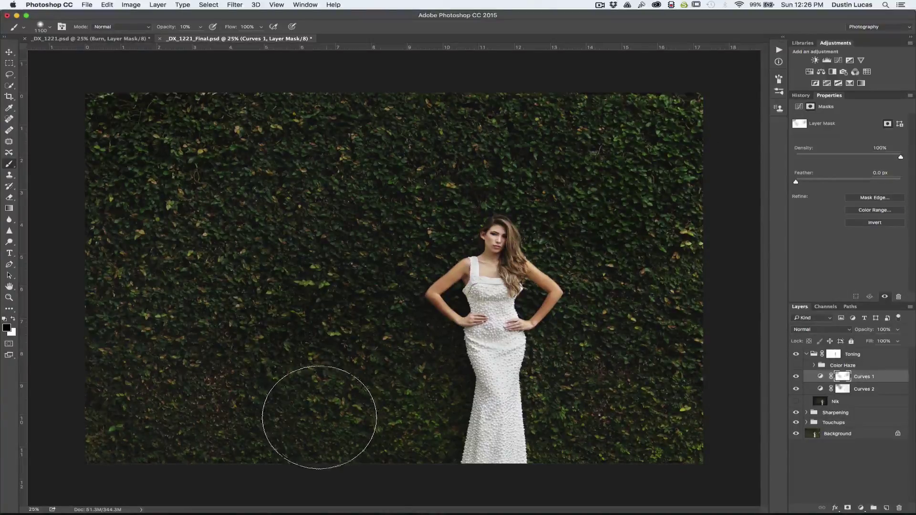
left_click(583, 338)
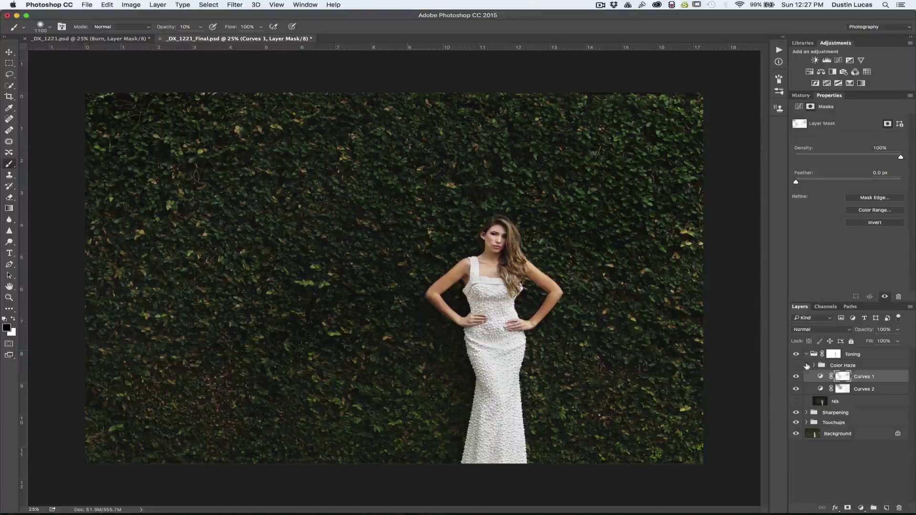
left_click(799, 387)
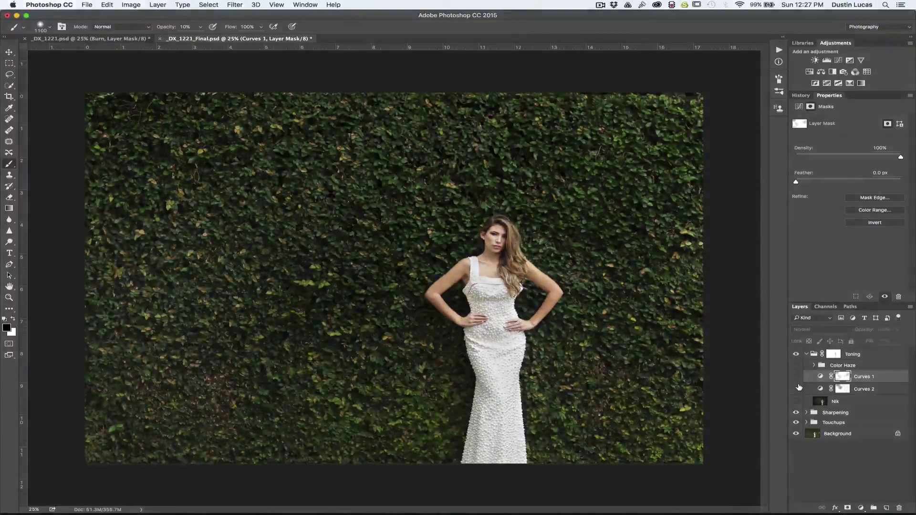
left_click(796, 378)
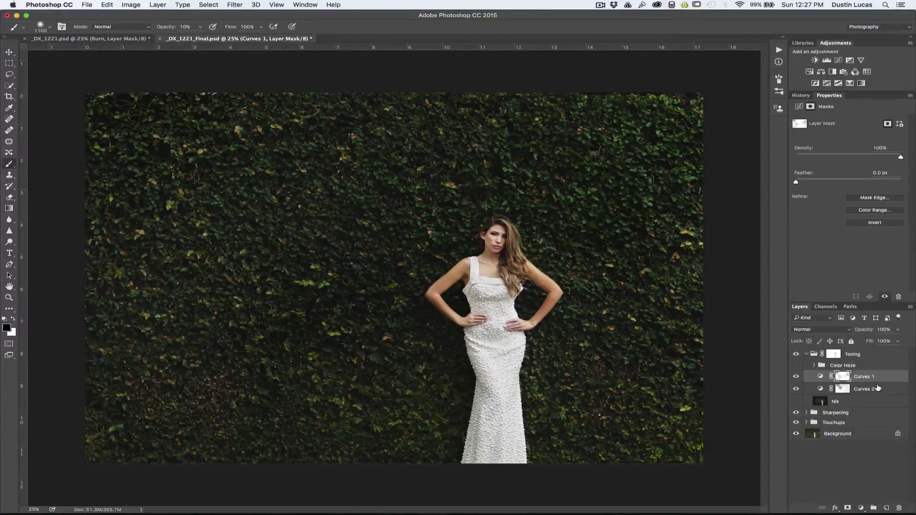
left_click(861, 509)
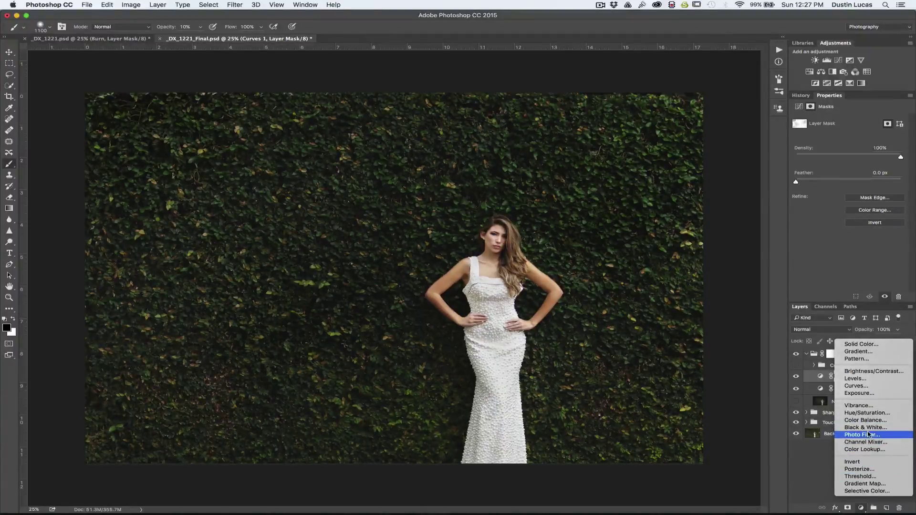
left_click(866, 352)
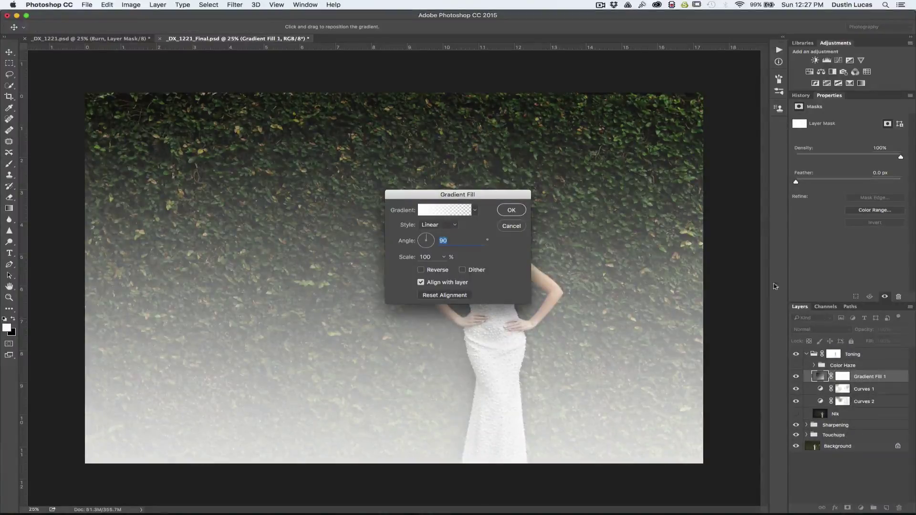
left_click(511, 227)
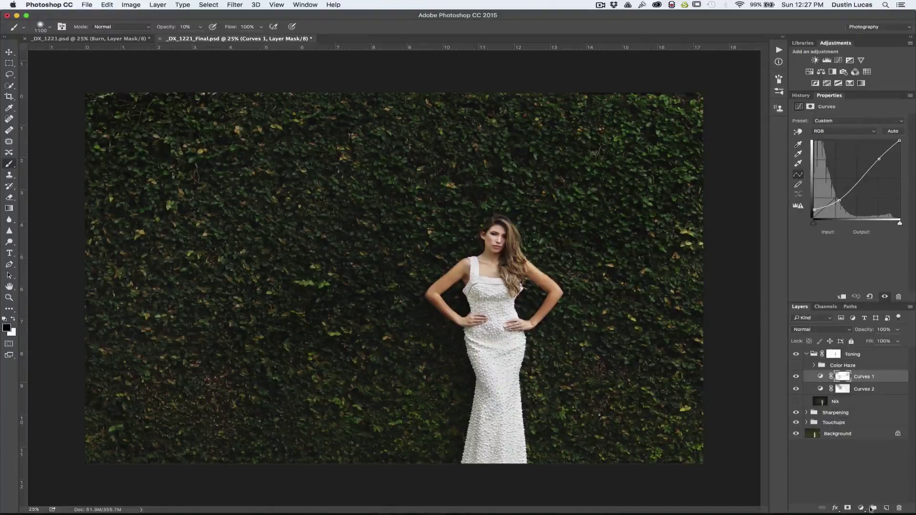
Step: Add a Gradient Map adjustment layer and move it out of the Toning group to the top of the layer stack
left_click(861, 508)
left_click(860, 486)
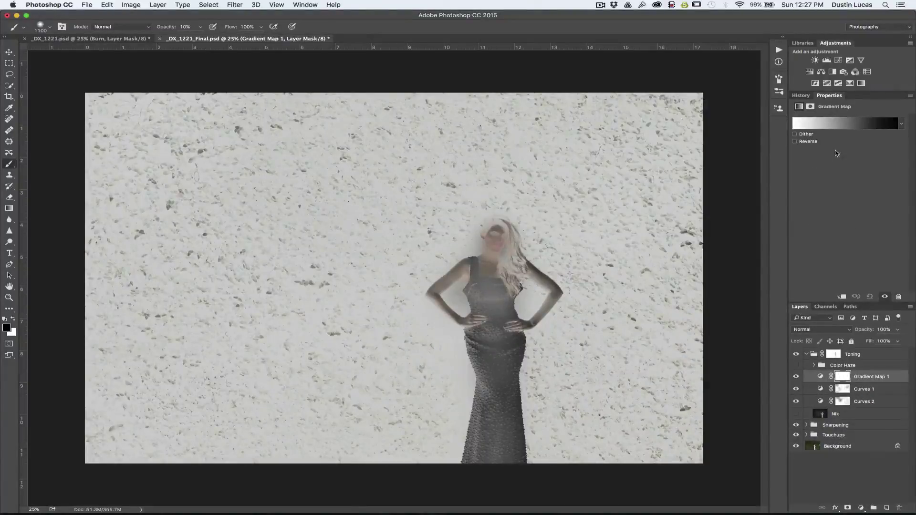
left_click_drag(866, 376, 856, 352)
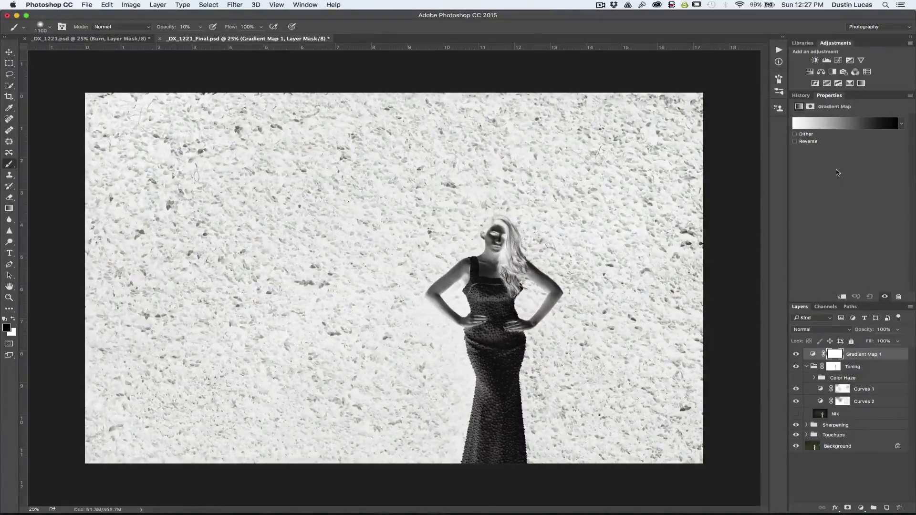
Step: Try the Platinum, Selenium 1 and Selenium 2 presets for the gradient map and apply Selenium 1
left_click(848, 124)
left_click_drag(299, 165, 713, 107)
left_click(620, 136)
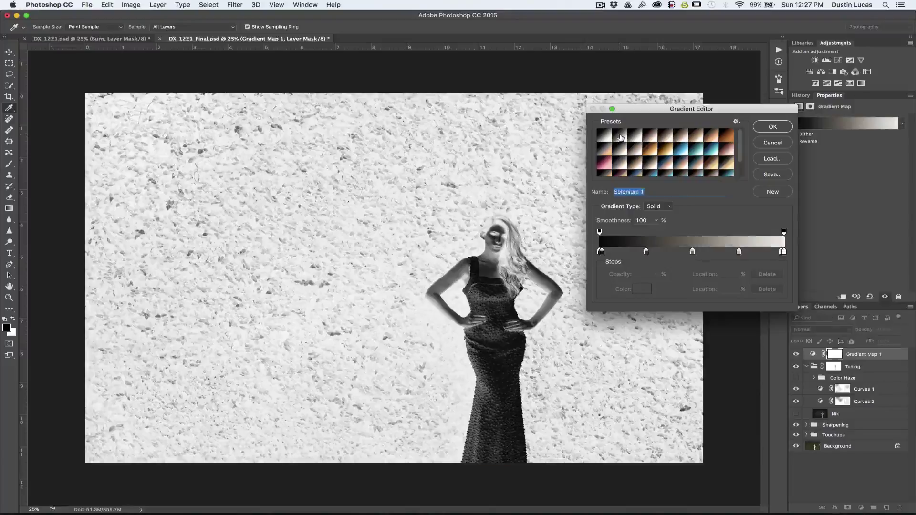
left_click(605, 137)
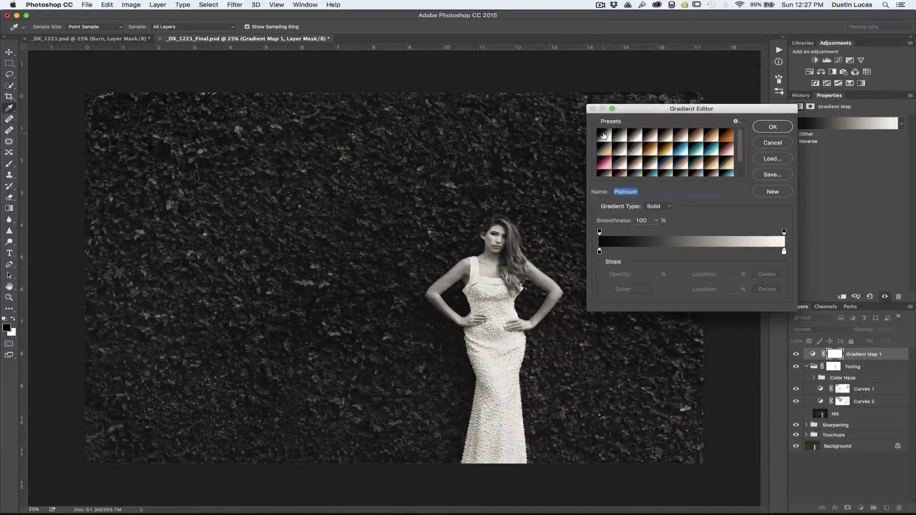
left_click(618, 137)
left_click(635, 137)
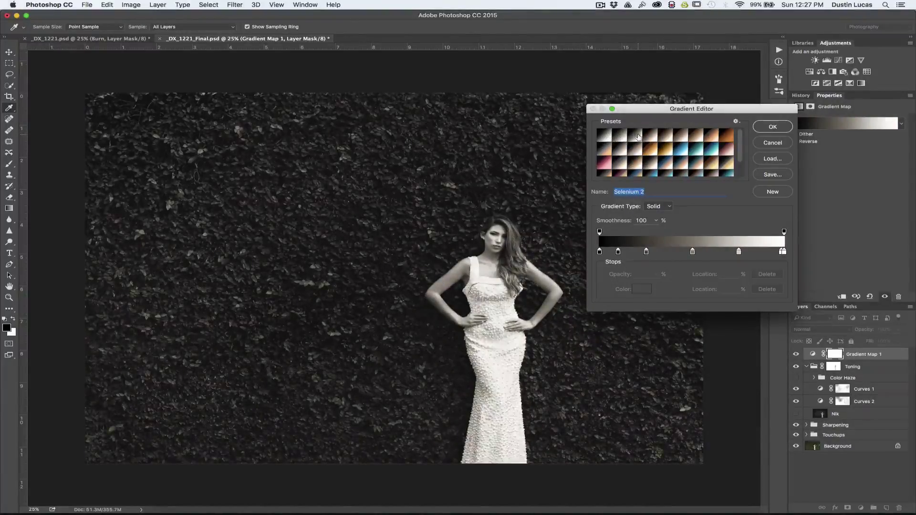
left_click(618, 138)
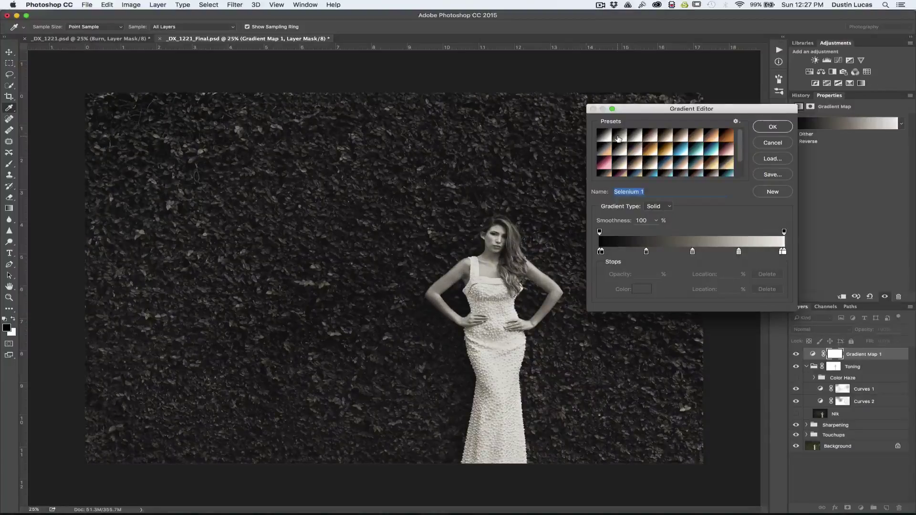
left_click_drag(665, 113, 695, 91)
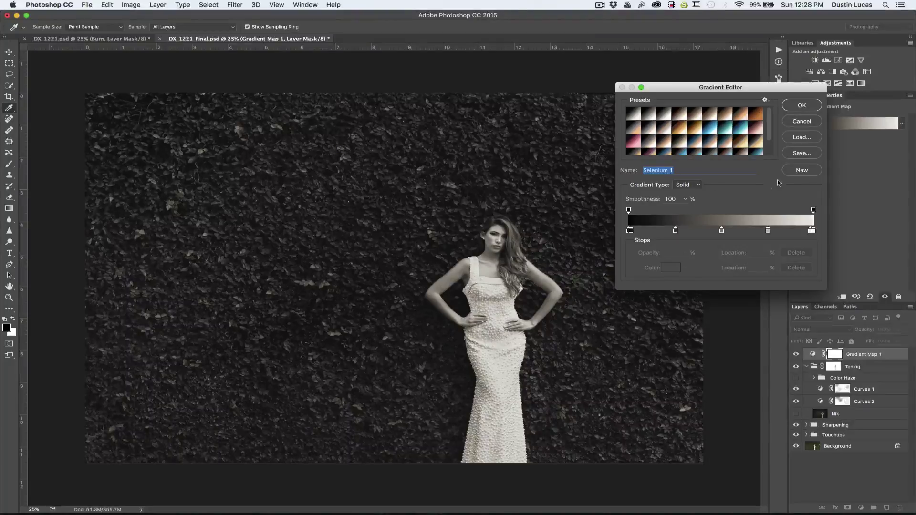
left_click(799, 108)
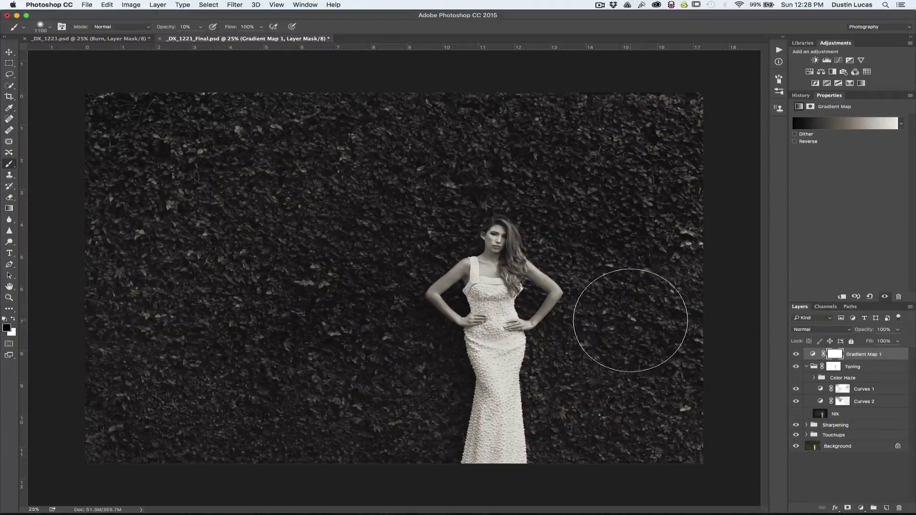
Step: Try brushing black over the model on the Gradient Map 1 mask, and refill the mask with white
left_click_drag(493, 276, 497, 423)
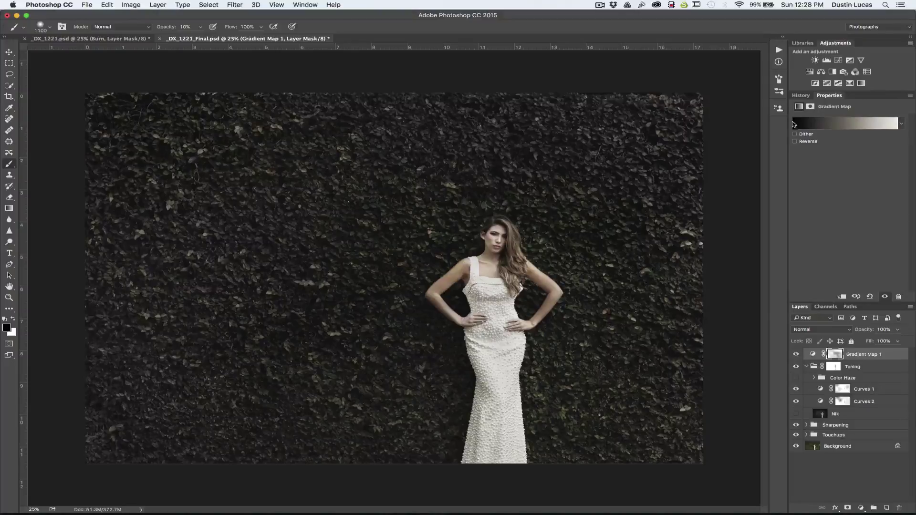
key("super+BackSpace")
Step: Try the Multiply, Soft Light and Luminosity blend modes on the Gradient Map 1 layer
left_click(841, 331)
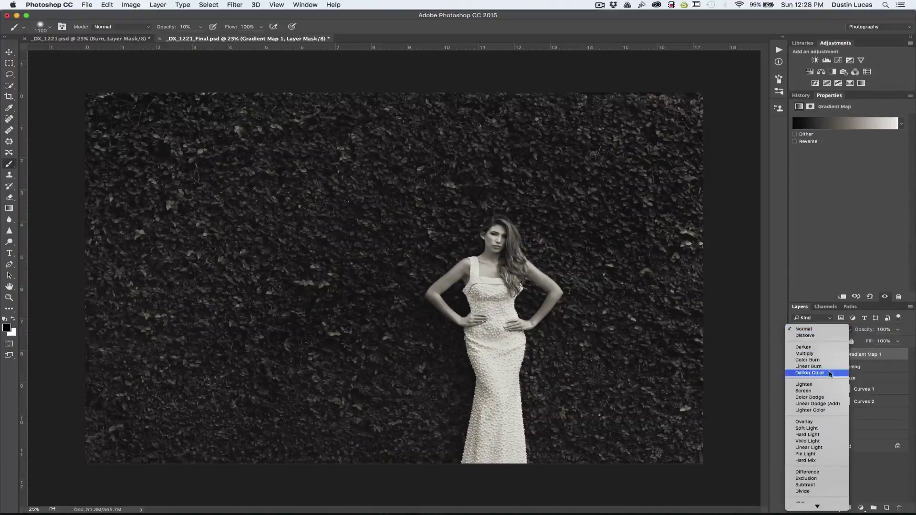
left_click(820, 354)
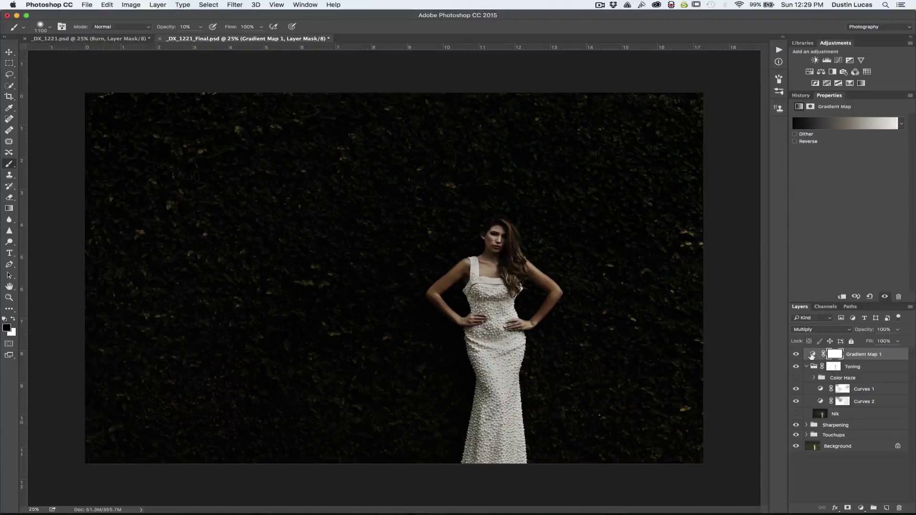
left_click(807, 330)
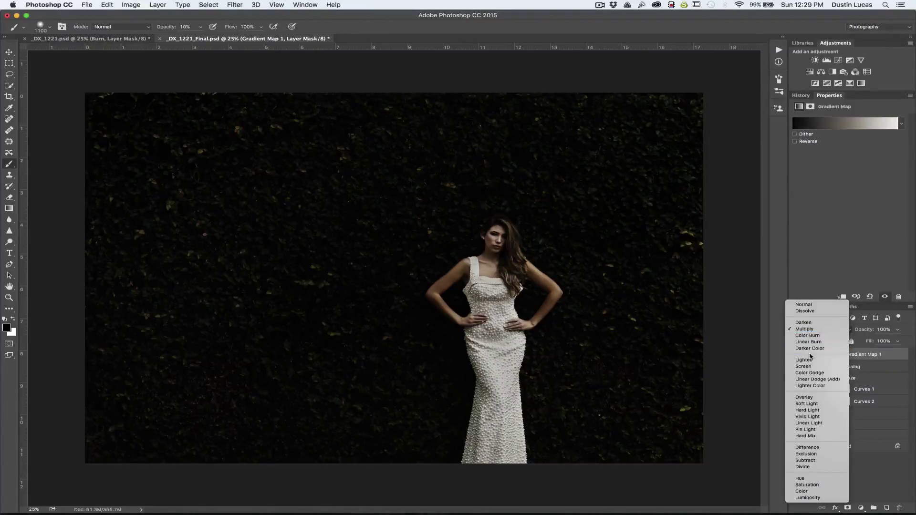
left_click(807, 404)
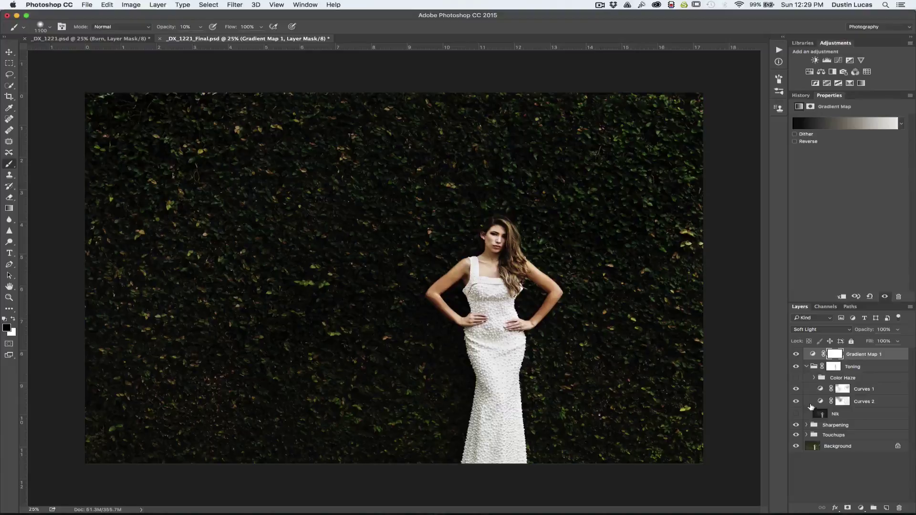
left_click(822, 332)
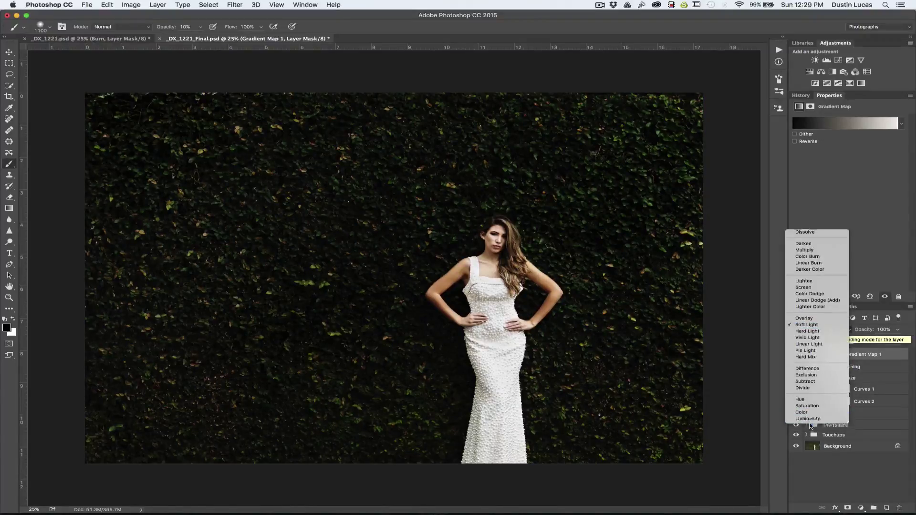
left_click(810, 424)
Step: Compare the photo with the Gradient Map 1 layer on and off in Luminosity mode
left_click(796, 354)
left_click(796, 355)
left_click(796, 355)
left_click(796, 355)
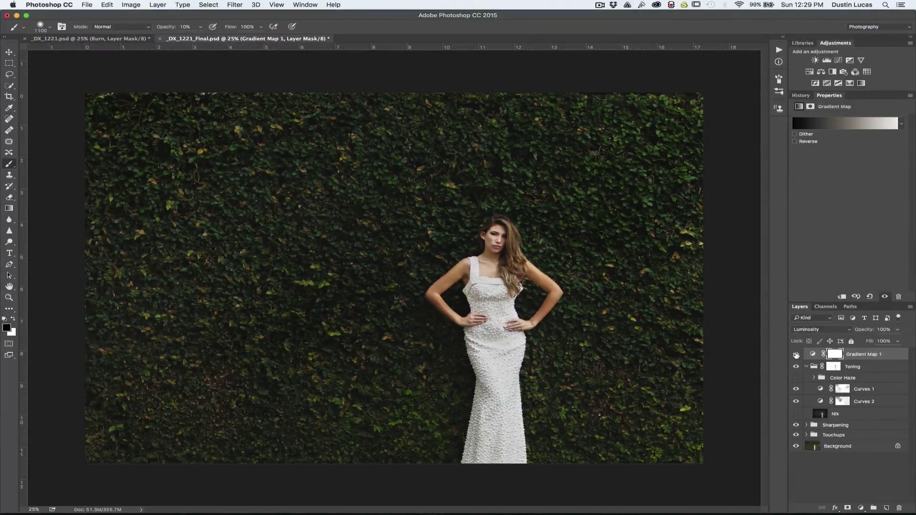
left_click(795, 354)
left_click(796, 354)
left_click(796, 354)
left_click(795, 355)
left_click(796, 355)
left_click(796, 354)
left_click(795, 355)
left_click(796, 355)
left_click(796, 354)
left_click(795, 354)
left_click(796, 354)
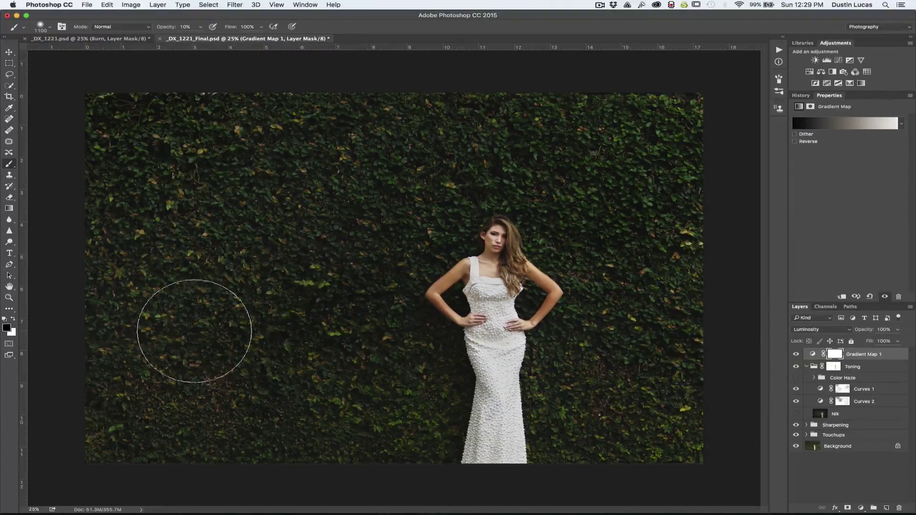
left_click(795, 353)
left_click(796, 354)
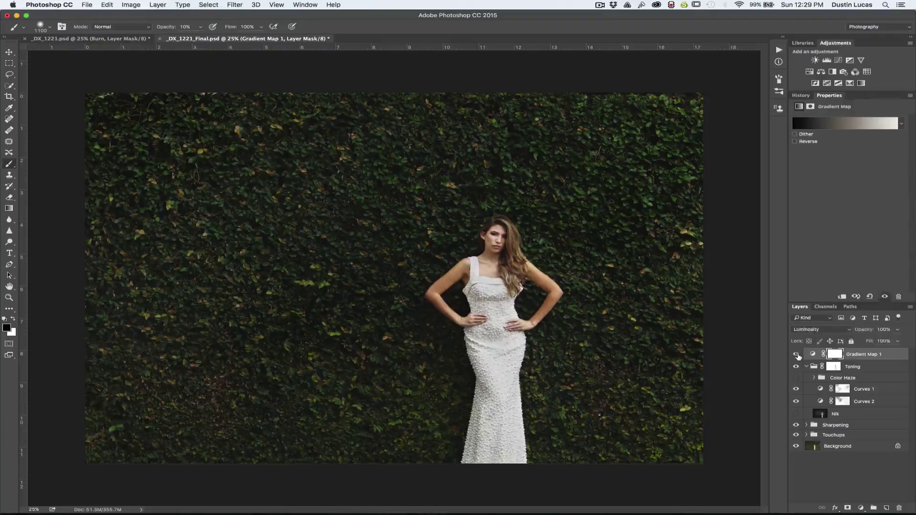
left_click(796, 354)
left_click(796, 354)
Step: Set the Gradient Map 1 layer to the Multiply blend mode at 40% opacity
left_click(832, 329)
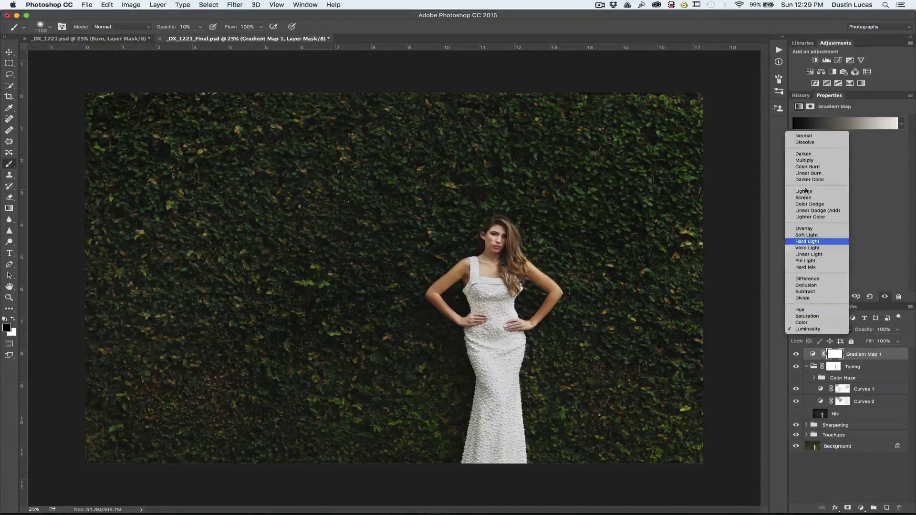
left_click(804, 160)
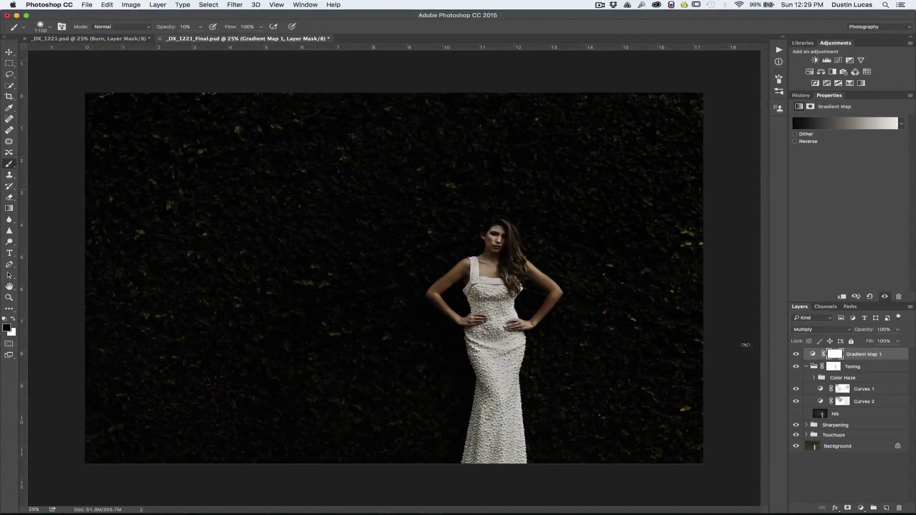
left_click(897, 330)
left_click_drag(896, 335, 870, 342)
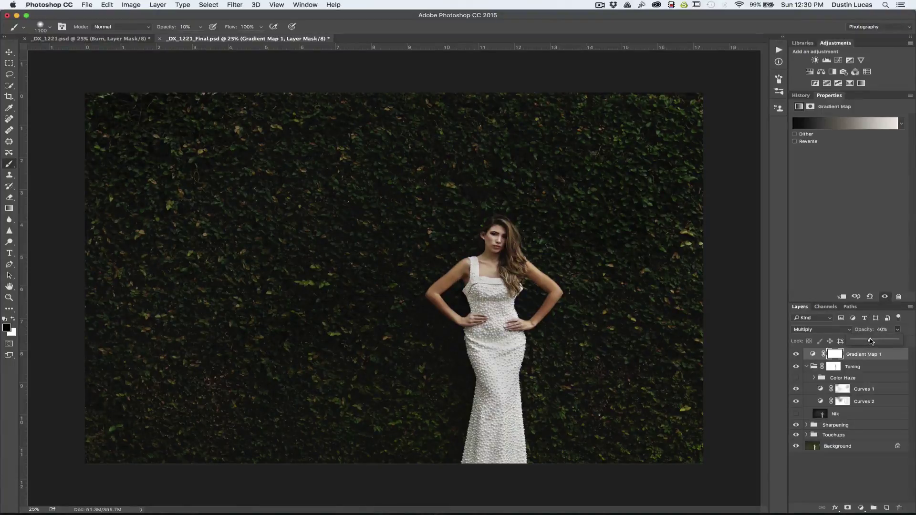
left_click_drag(870, 341, 871, 341)
Step: Compare the photo with the Multiply Gradient Map 1 layer on and off at 40% opacity
left_click(796, 355)
left_click(795, 354)
left_click(796, 354)
left_click(795, 354)
left_click(795, 354)
left_click(796, 354)
left_click(795, 354)
left_click(795, 355)
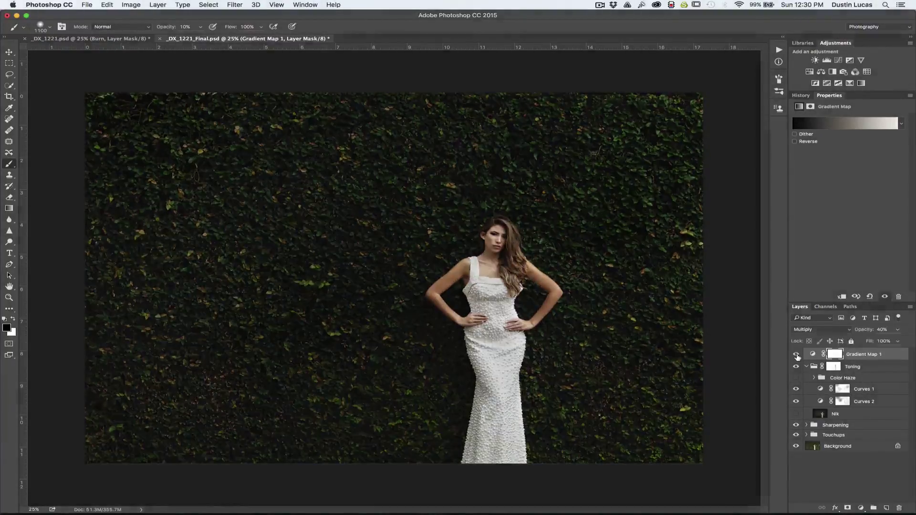
left_click(796, 354)
left_click(796, 354)
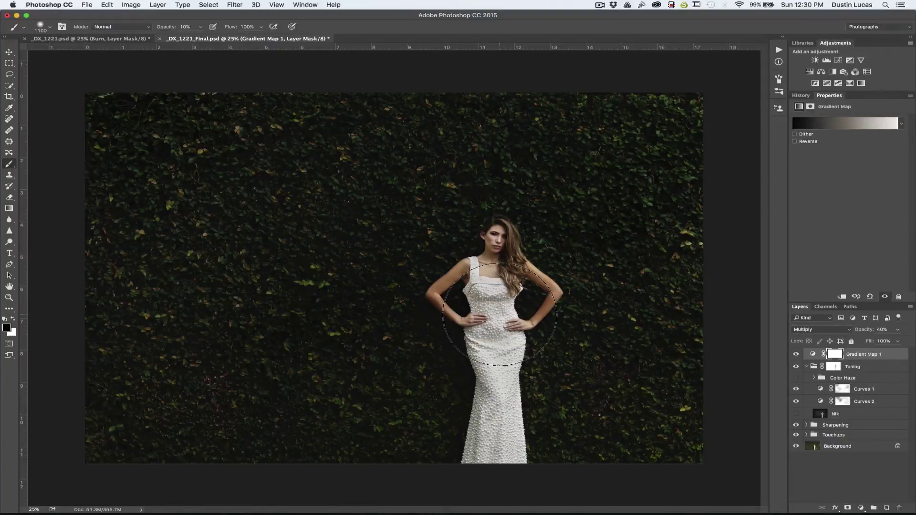
Step: Paint black at 20% brush opacity on the Gradient Map 1 mask over the woman's upper body and dress
key("Return")
type("20")
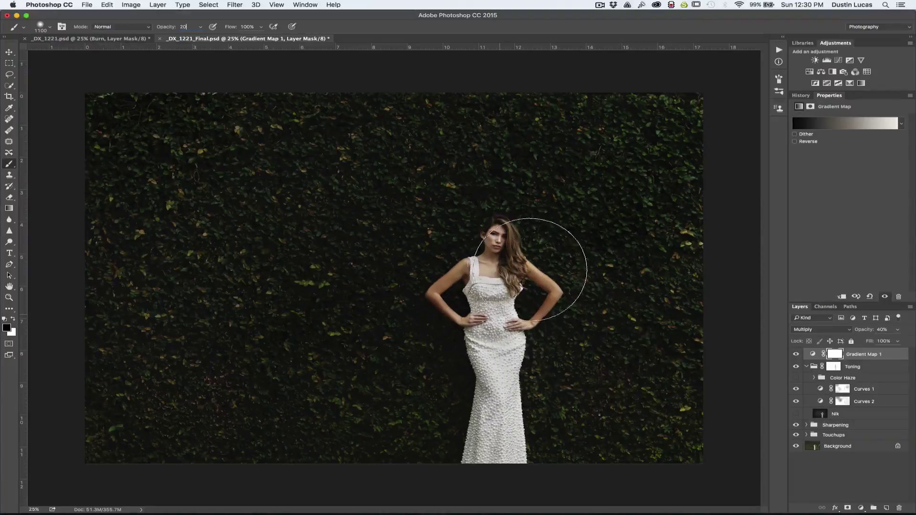
left_click(834, 354)
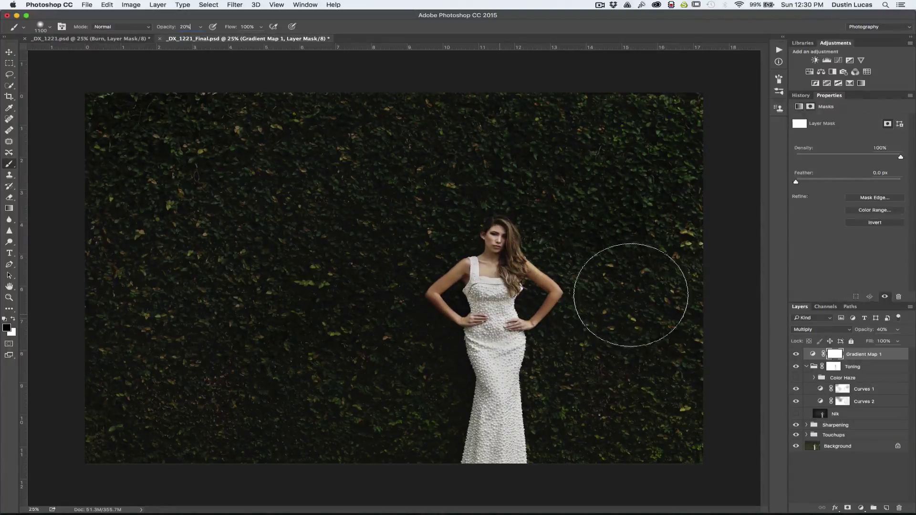
key("Return")
key("bracketleft")
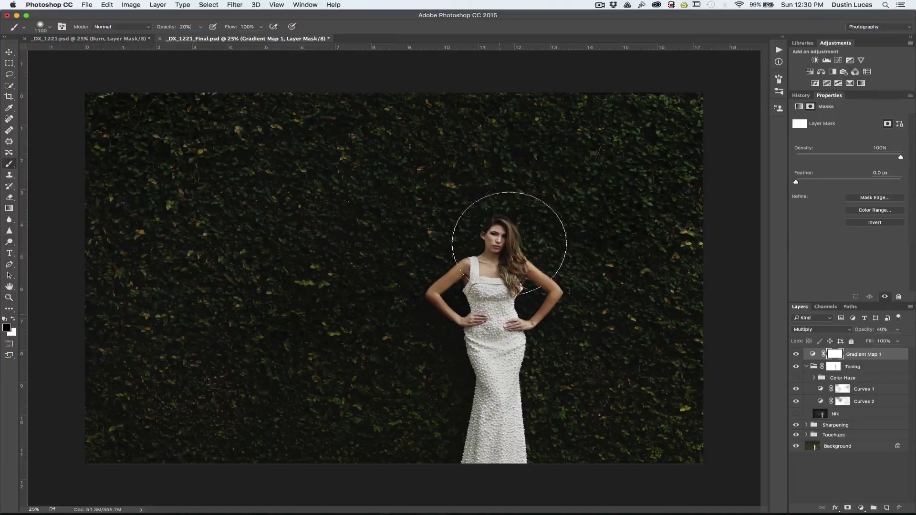
key("bracketleft")
key("bracketleft")
key("bracketleft")
key("bracketleft")
key("bracketleft")
key("bracketleft")
key("bracketleft")
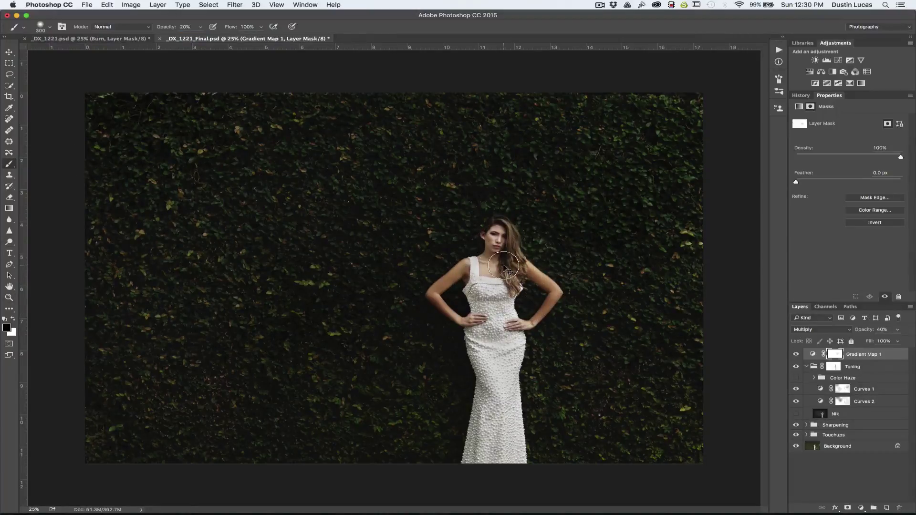
key("bracketleft")
key("bracketright")
key("bracketright")
mouse_move(493, 319)
left_mouse_down()
mouse_move(490, 463)
mouse_move(496, 359)
mouse_move(488, 303)
mouse_move(498, 437)
left_mouse_up()
Step: Mask the Gradient Map 1 effect around the woman's arms, face and torso with a smaller 20% opacity black brush
key("bracketleft")
key("bracketleft")
key("bracketleft")
key("bracketleft")
mouse_move(492, 310)
left_mouse_down()
mouse_move(472, 273)
mouse_move(517, 269)
mouse_move(540, 278)
mouse_move(528, 305)
left_mouse_up()
left_click_drag(521, 311, 525, 287)
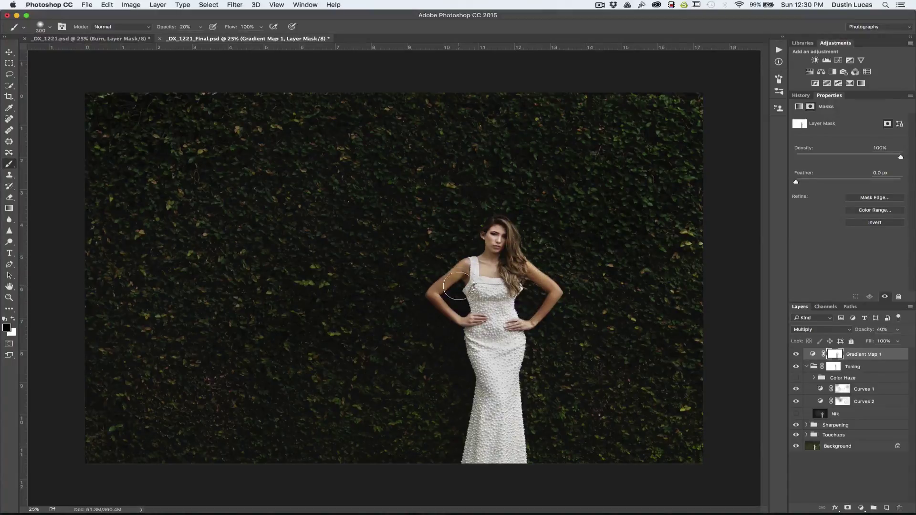
mouse_move(462, 292)
left_mouse_down()
mouse_move(491, 305)
mouse_move(419, 296)
left_mouse_up()
key("bracketleft")
mouse_move(500, 234)
left_mouse_down()
mouse_move(466, 379)
mouse_move(477, 429)
mouse_move(486, 304)
left_mouse_up()
key("bracketright")
key("bracketright")
key("bracketright")
key("bracketleft")
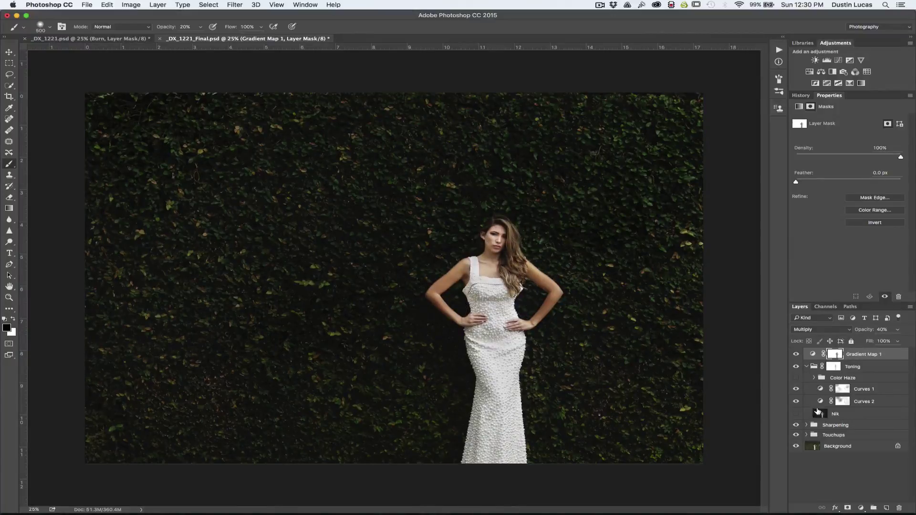
Step: Lower the Gradient Map 1 layer's opacity to 22%
key("super+minus")
left_click(897, 329)
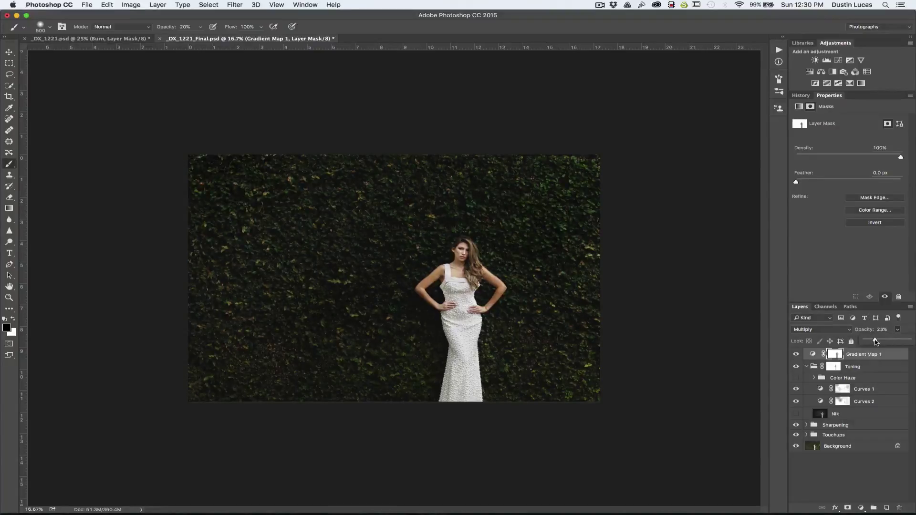
left_click_drag(875, 341, 875, 341)
Step: Compare the photo with the masked Gradient Map 1 layer on and off at 22% opacity
key("super+plus")
left_click(800, 358)
left_click(800, 357)
left_click(800, 357)
left_click(800, 357)
left_click(800, 358)
left_click(800, 357)
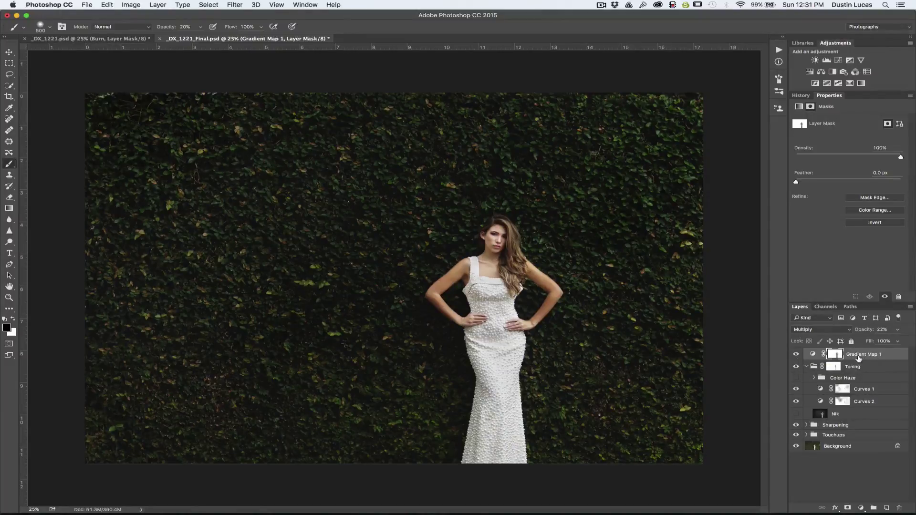
Step: Add a Solid Color fill layer above Gradient Map 1 in golden yellow #e1b957
left_click(860, 508)
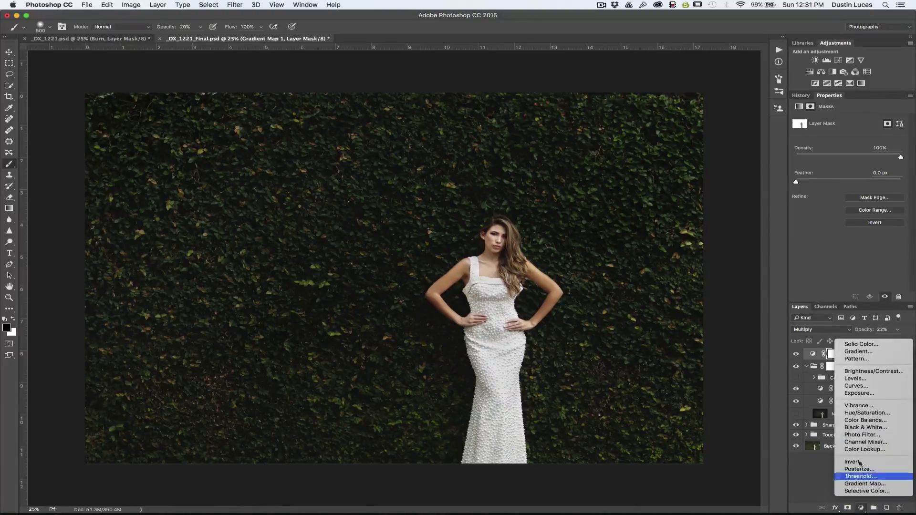
left_click(858, 345)
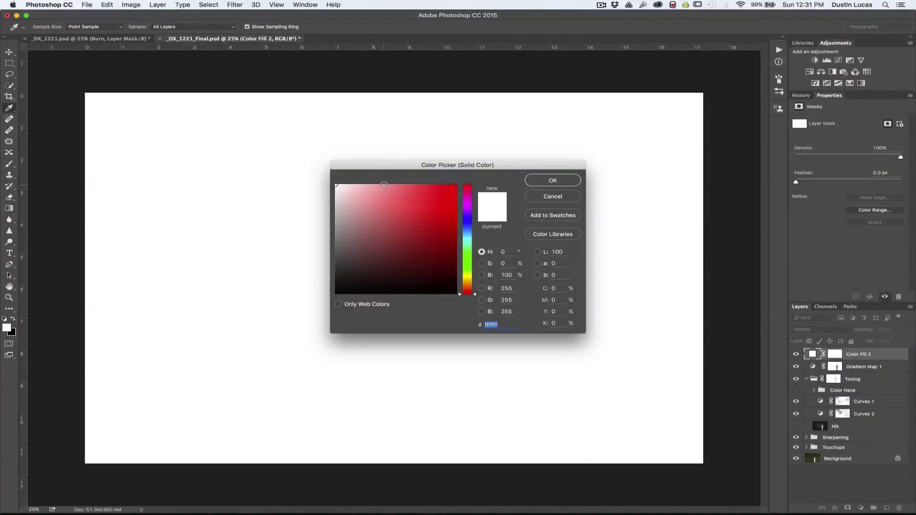
left_click_drag(384, 186, 386, 186)
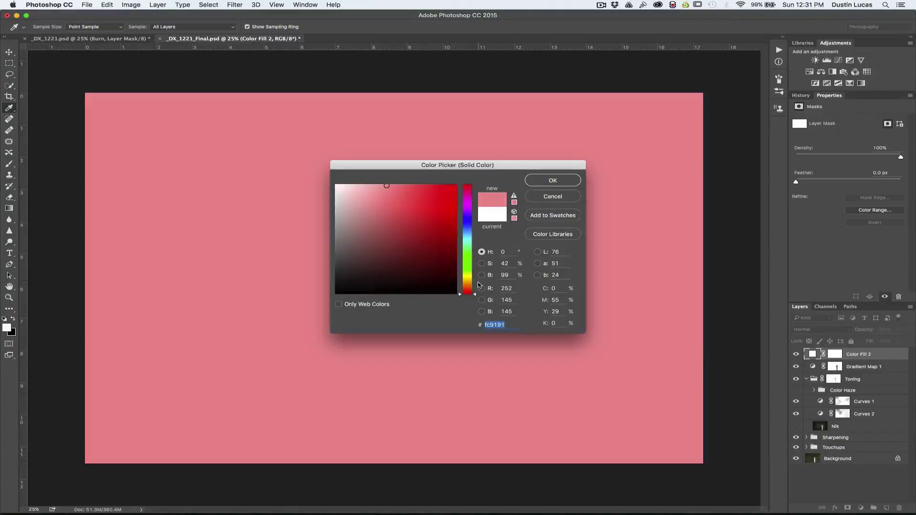
mouse_move(474, 295)
left_mouse_down()
mouse_move(474, 271)
mouse_move(474, 281)
left_mouse_up()
left_click_drag(398, 193, 409, 198)
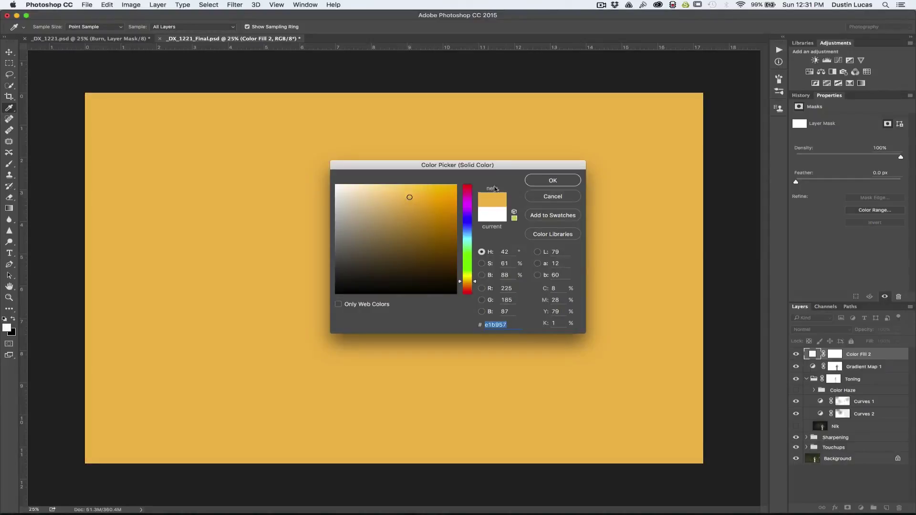
left_click(544, 181)
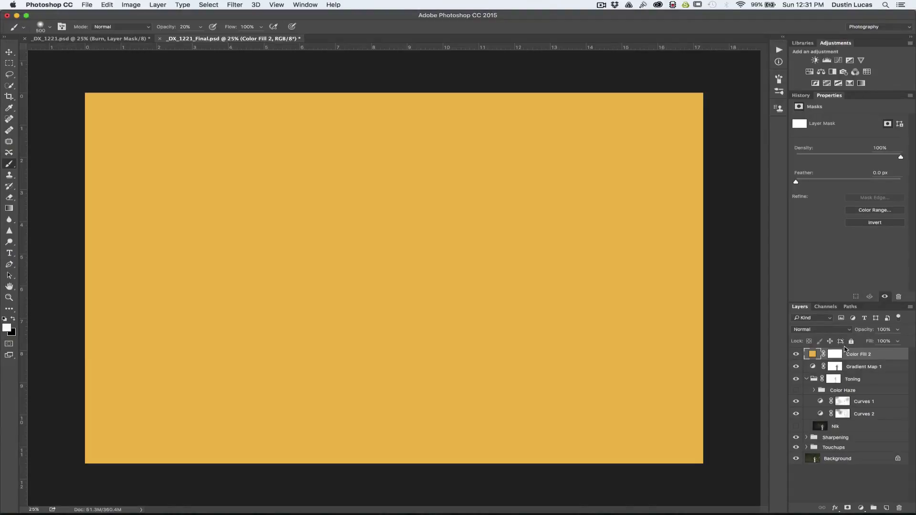
Step: Set the golden yellow fill layer to the Soft Light blend mode at 10% opacity
left_click(840, 330)
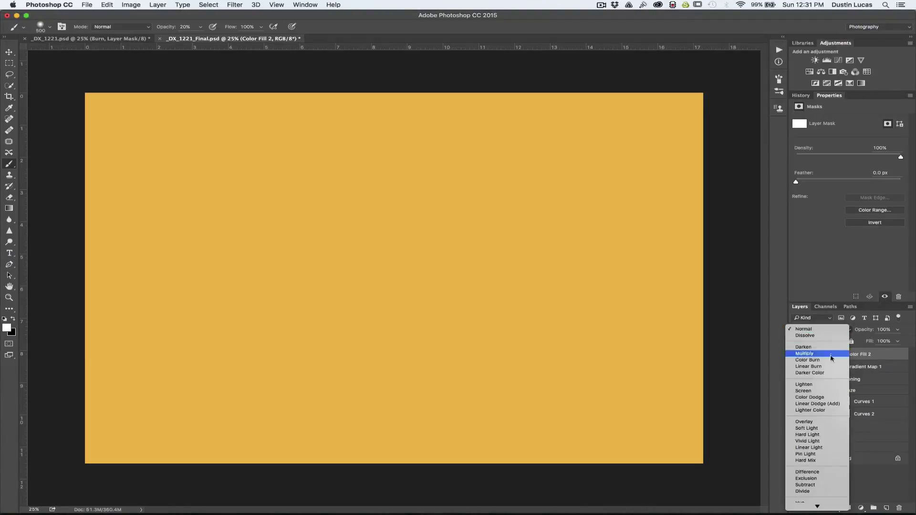
left_click(829, 428)
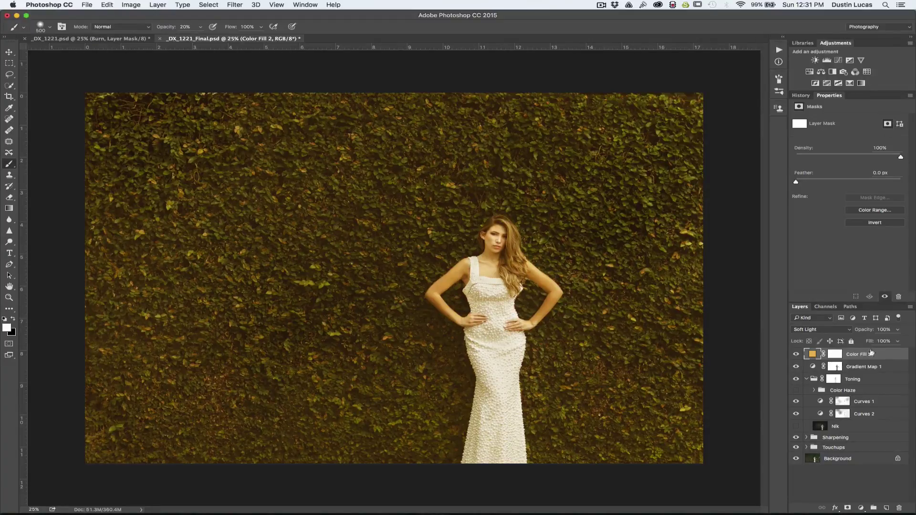
left_click(897, 332)
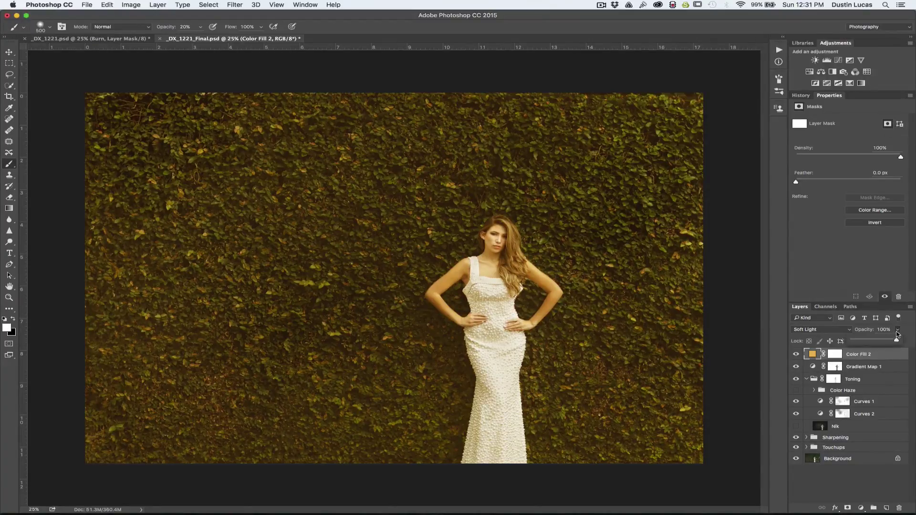
left_click(882, 330)
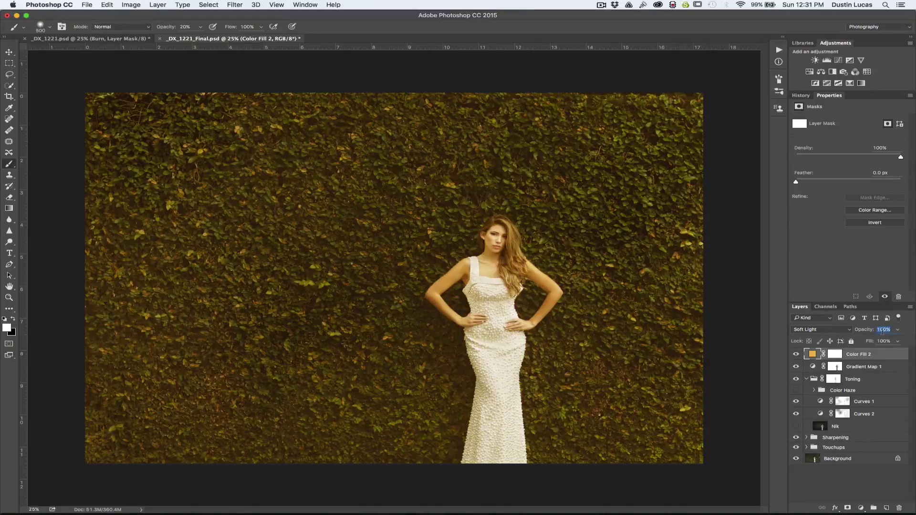
type("10")
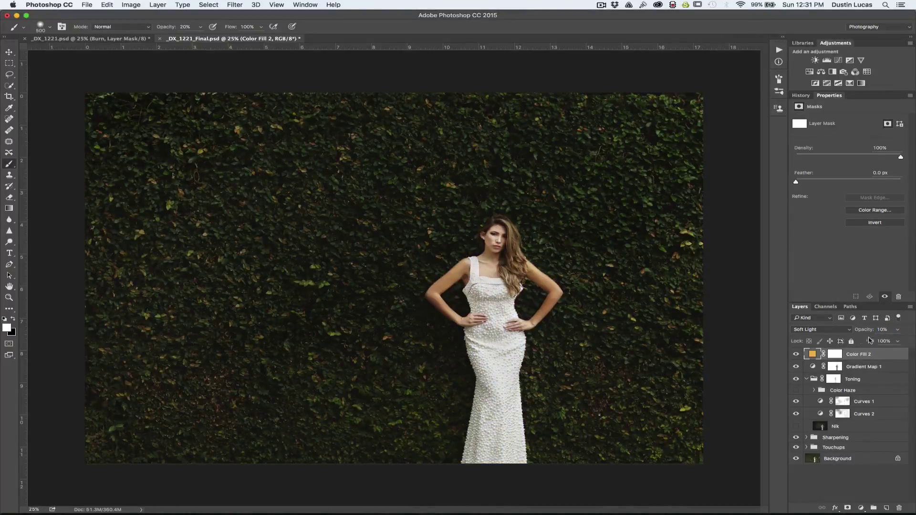
Step: Compare the photo with the golden yellow Soft Light fill layer on and off
left_click(795, 354)
left_click(796, 355)
left_click(796, 354)
left_click(796, 355)
left_click(796, 355)
left_click(796, 354)
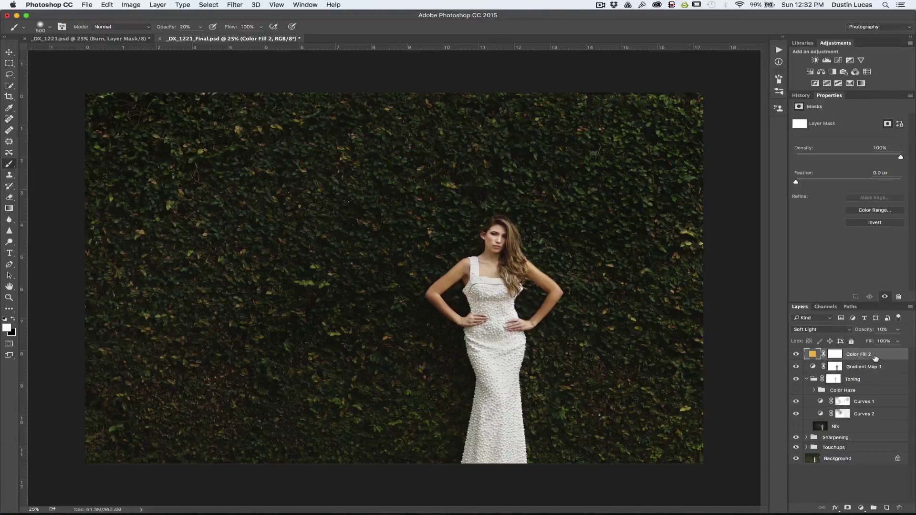
Step: Add a Solid Color fill layer above the golden yellow fill in magenta #ab5fa8
left_click(862, 508)
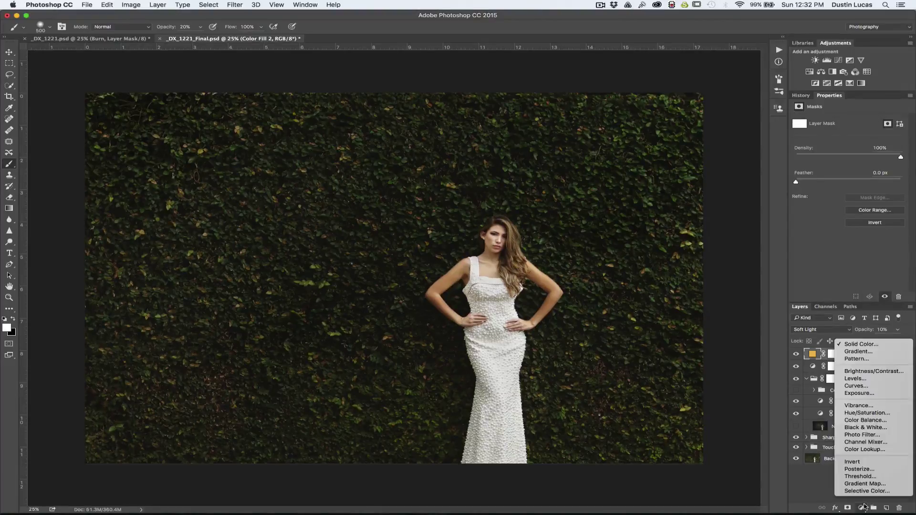
left_click(860, 345)
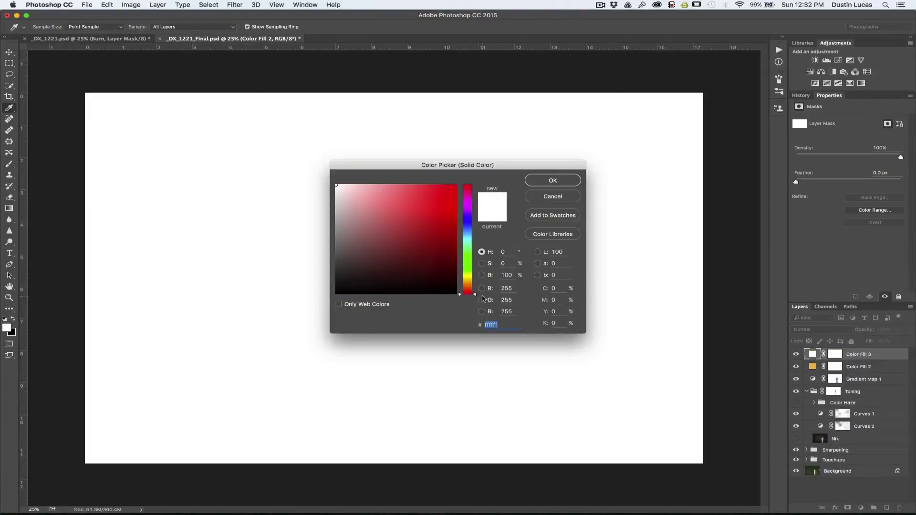
left_click_drag(472, 293, 469, 206)
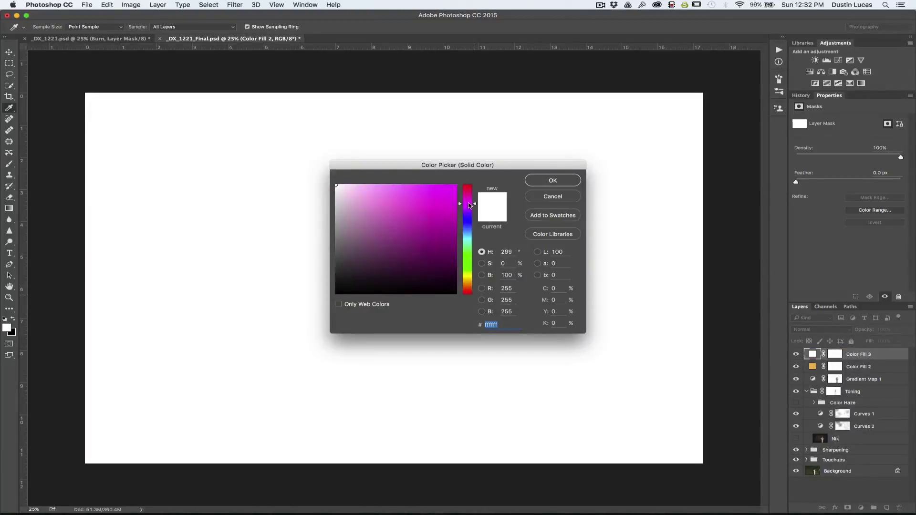
left_click_drag(409, 208, 399, 208)
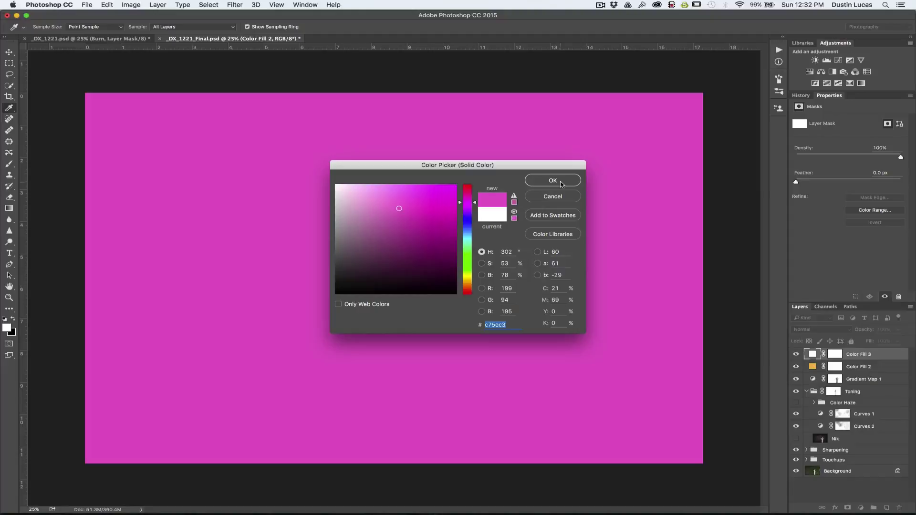
left_click_drag(399, 210, 389, 220)
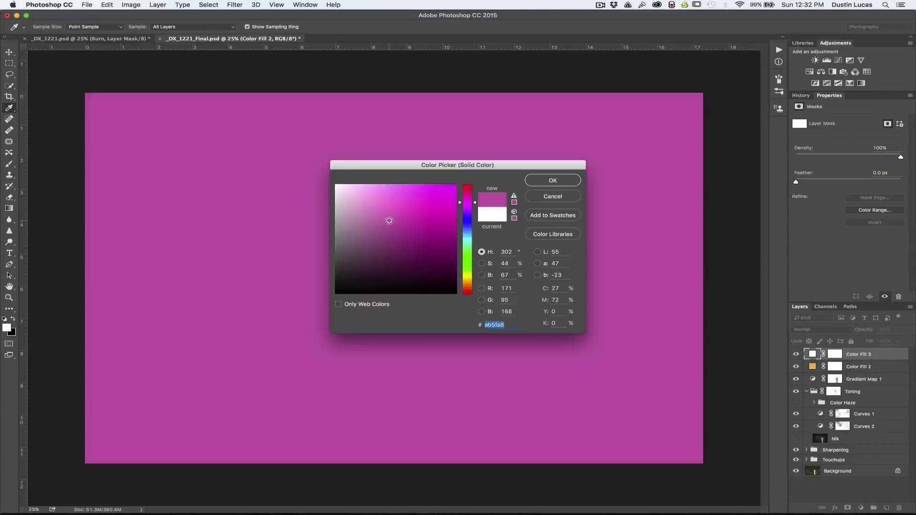
left_click(556, 178)
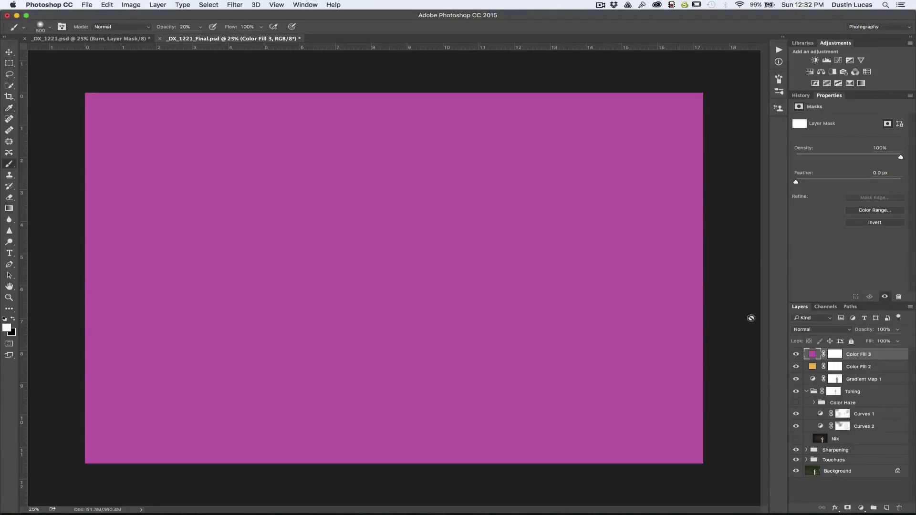
Step: Set the magenta fill layer to 10% opacity and the Multiply blend mode
left_click(890, 330)
type("10")
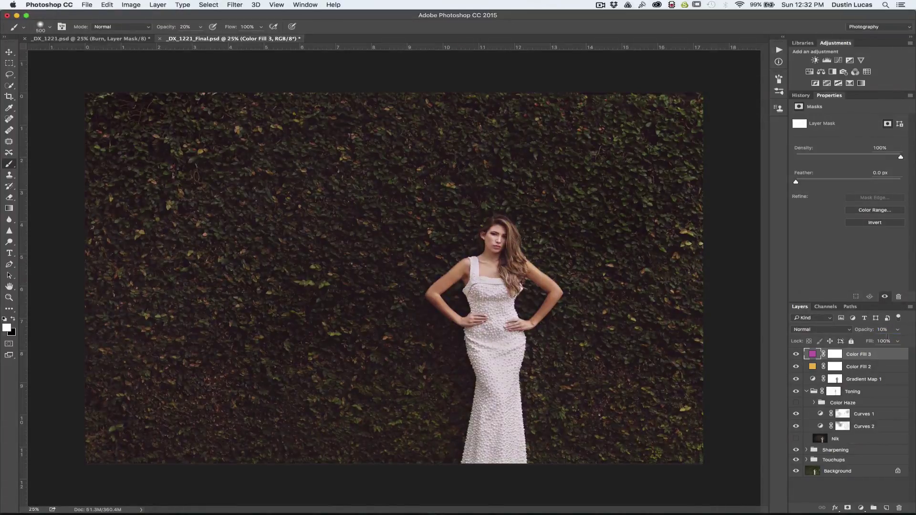
left_click(795, 354)
left_click(795, 355)
left_click(815, 331)
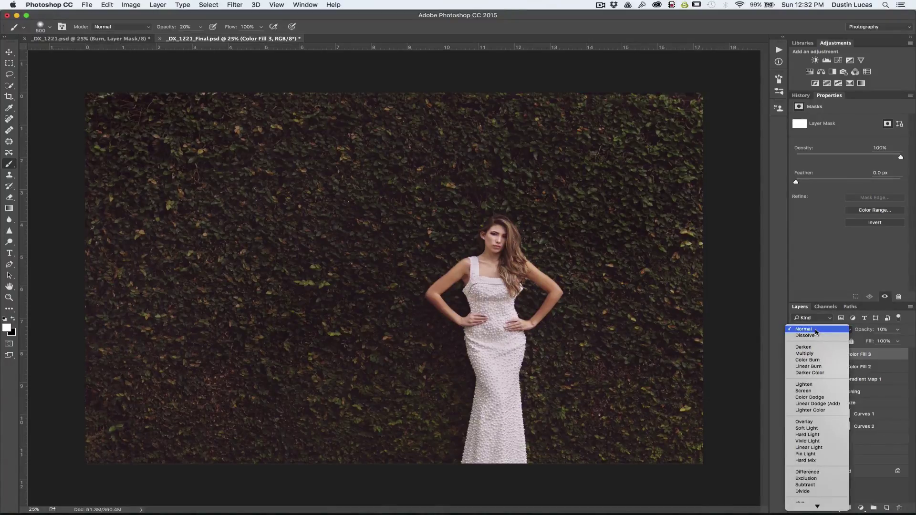
left_click(816, 331)
left_click(816, 331)
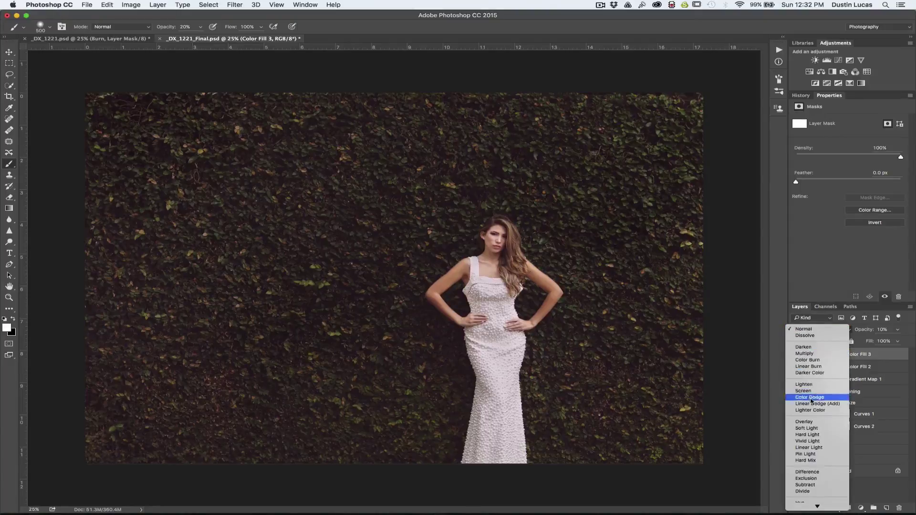
left_click(810, 354)
Step: Compare the photo with the magenta Multiply fill layer on and off
left_click(797, 354)
left_click(797, 354)
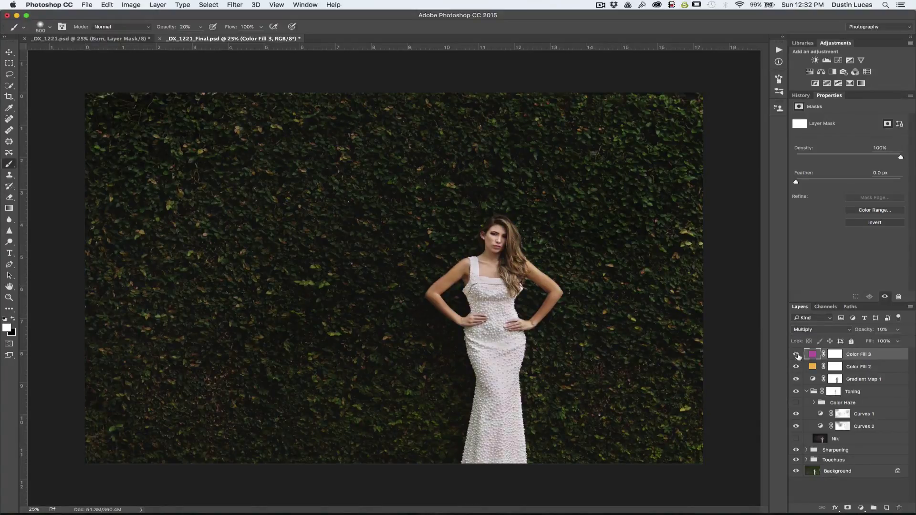
left_click(797, 355)
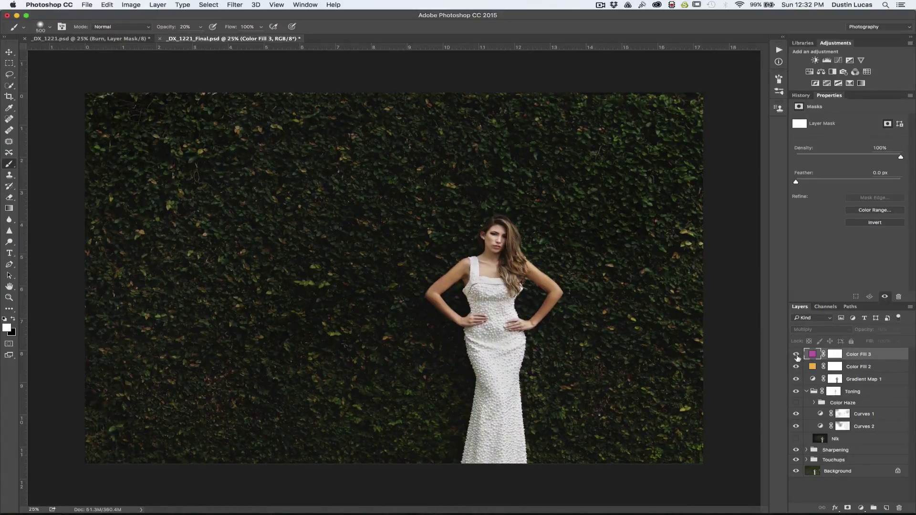
left_click(797, 355)
left_click(797, 355)
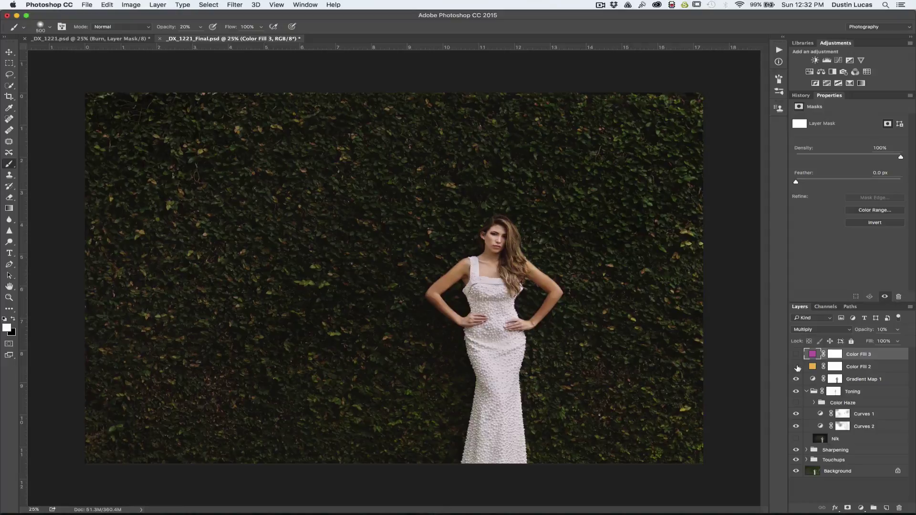
left_click(796, 354)
Step: Add a Solid Color fill layer above the magenta fill in blue #5d6dbd
left_click(871, 369)
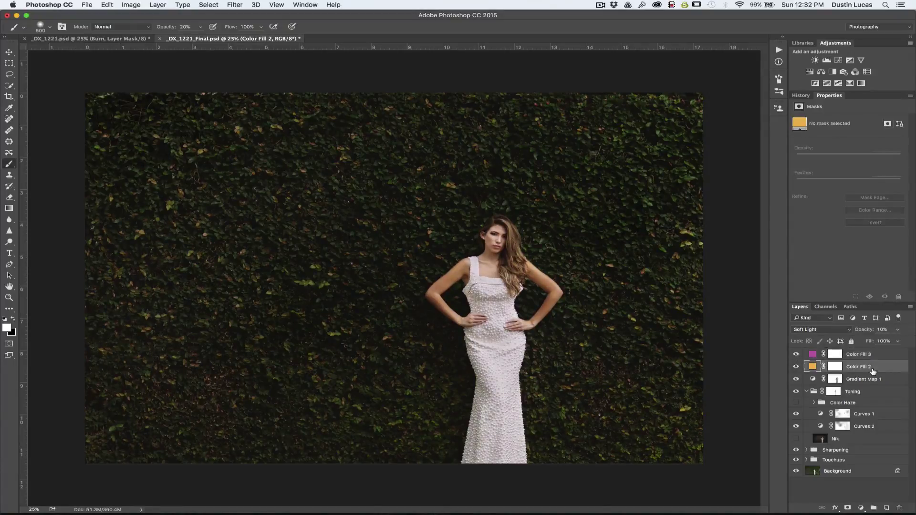
left_click(873, 357)
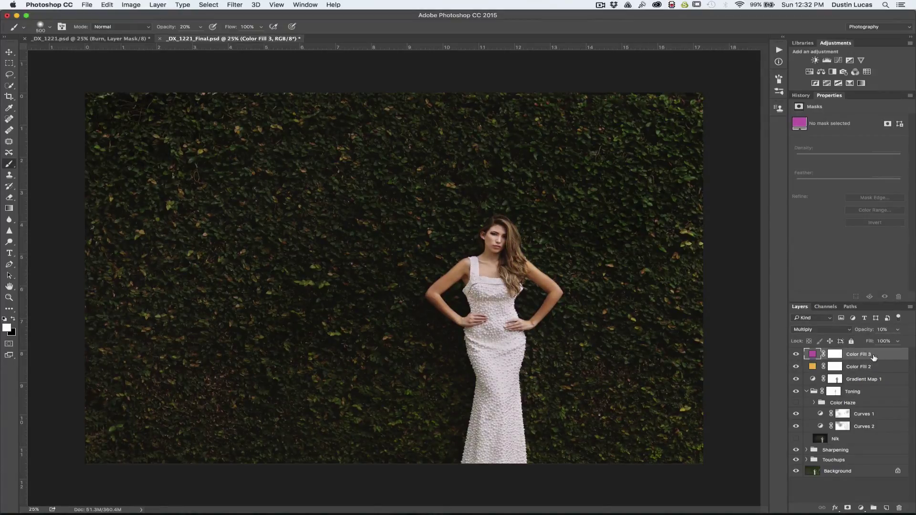
left_click(864, 509)
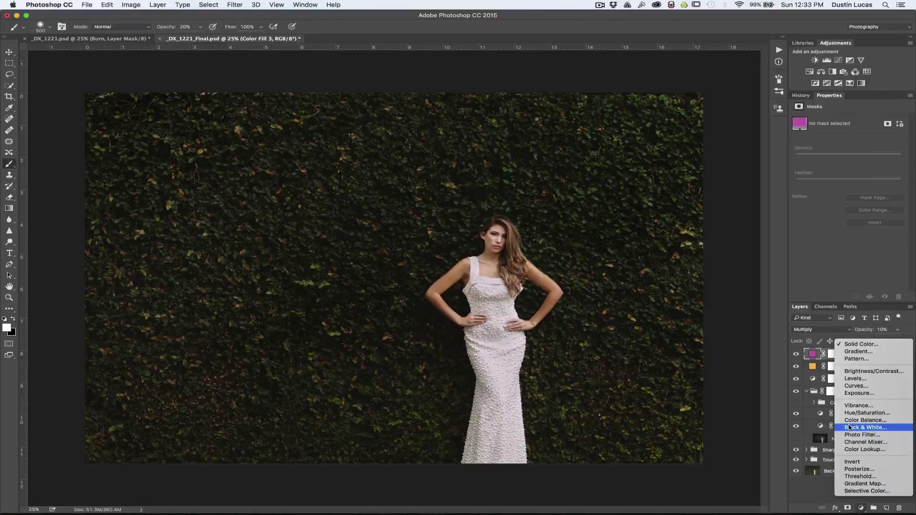
left_click(856, 344)
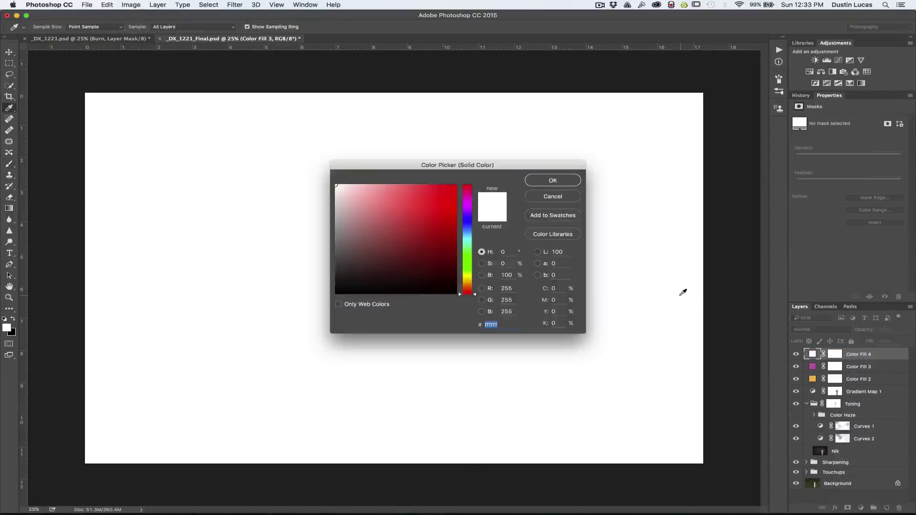
left_click(467, 226)
left_click_drag(467, 226, 465, 224)
mouse_move(396, 203)
left_mouse_down()
mouse_move(406, 192)
mouse_move(412, 199)
mouse_move(400, 200)
mouse_move(409, 203)
mouse_move(397, 212)
left_mouse_up()
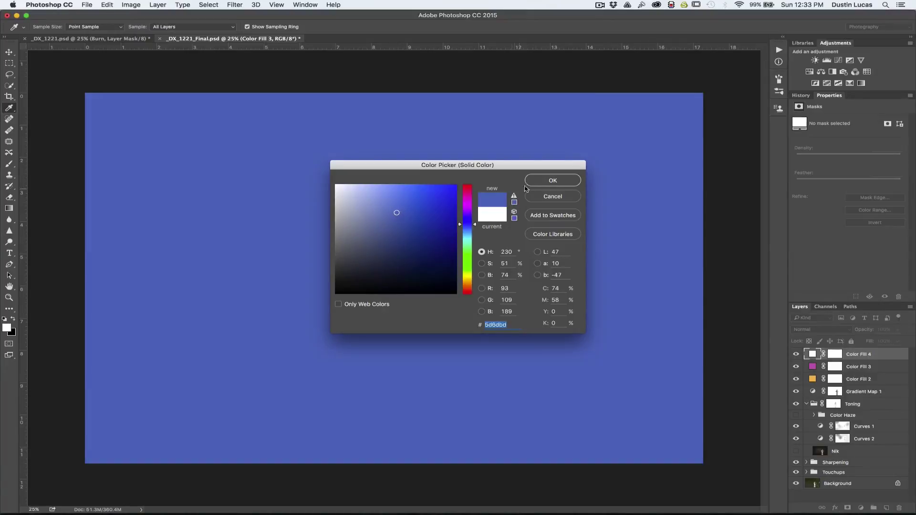
left_click(563, 184)
Step: Set the blue fill layer to the Exclusion blend mode and 10% opacity
left_click(836, 329)
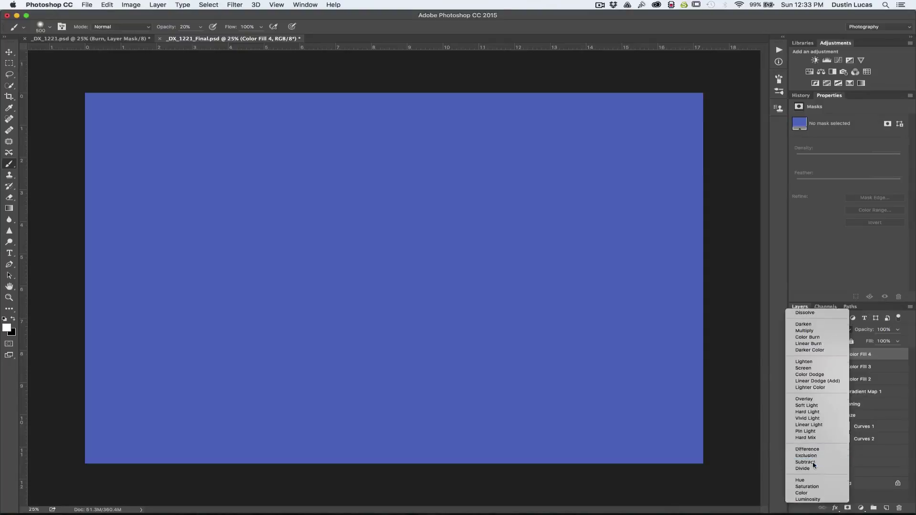
left_click(801, 462)
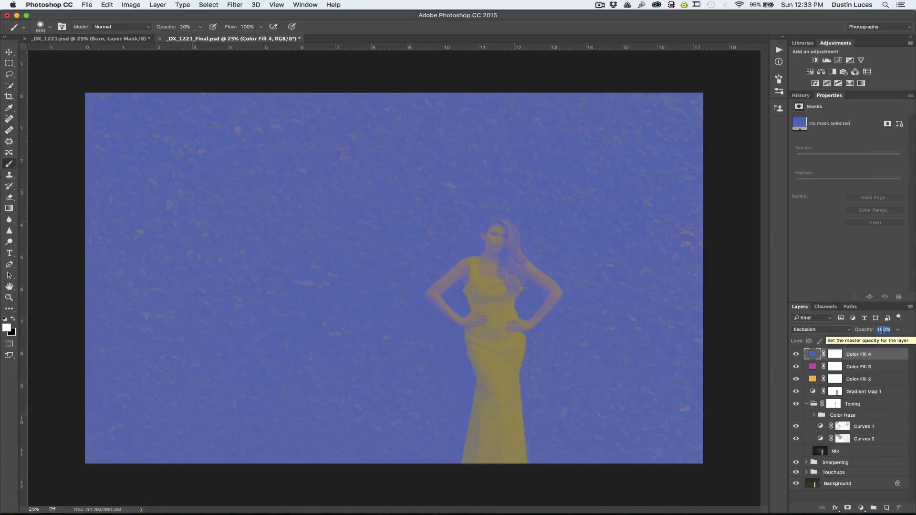
type("10")
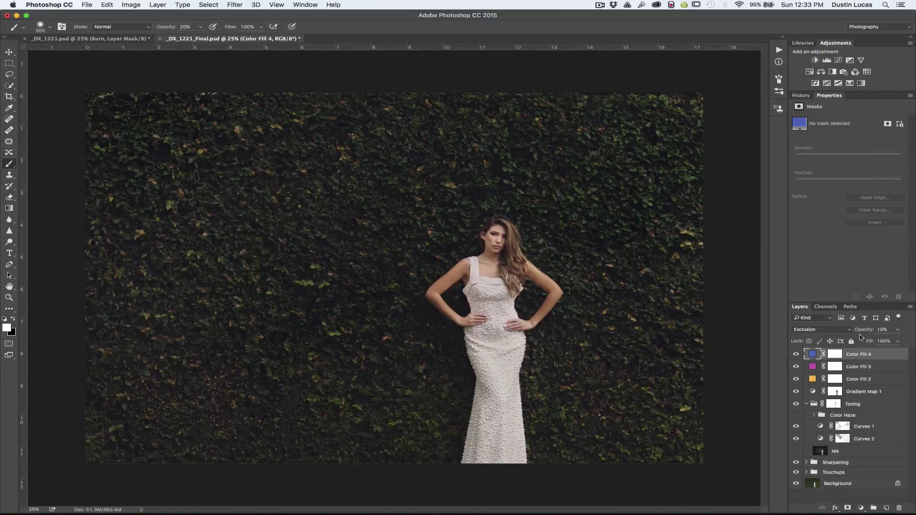
Step: Compare the photo with the blue Exclusion fill layer on and off
left_click(795, 354)
left_click(796, 355)
left_click(796, 355)
left_click(795, 355)
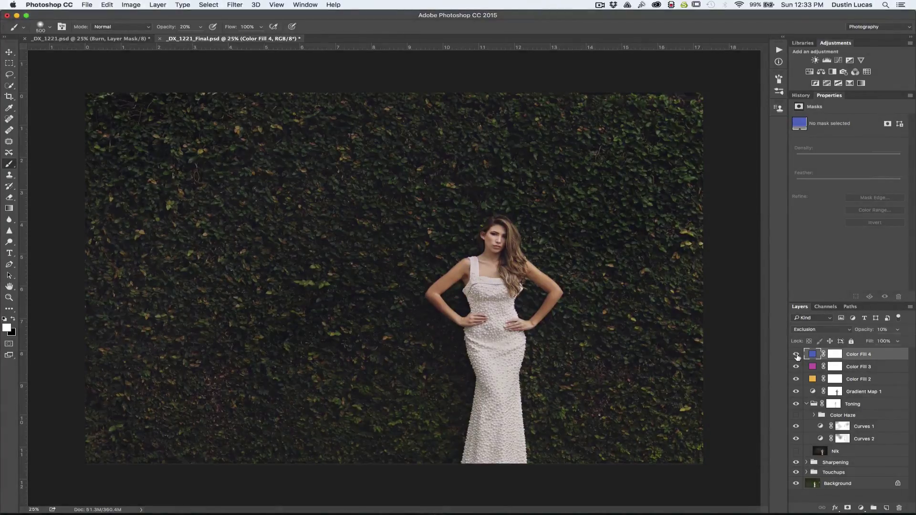
Step: Group the blue, magenta and golden yellow fill layers into a new group named Color Haze
left_click(869, 379, "shift")
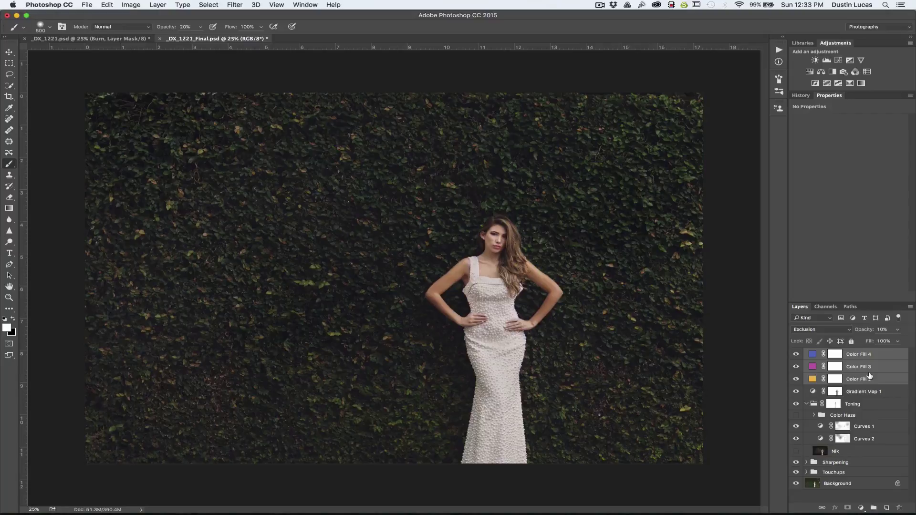
right_click(870, 375)
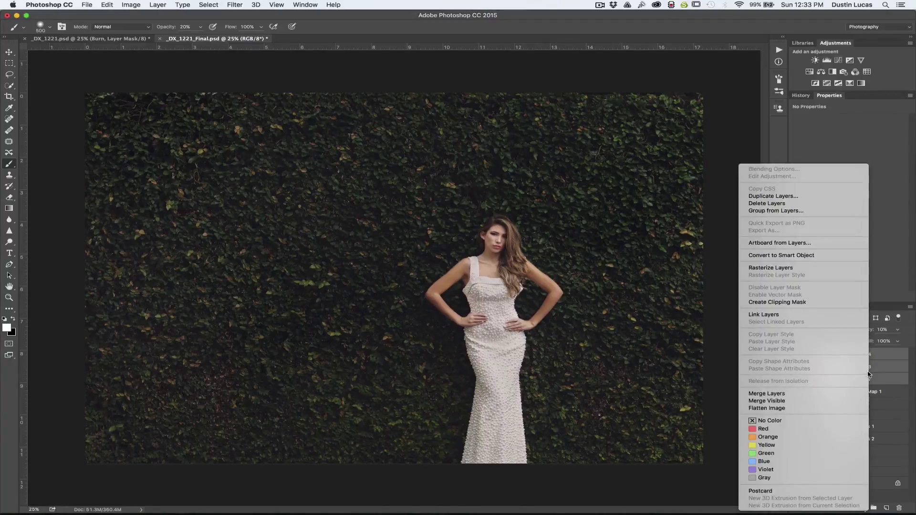
left_click(764, 211)
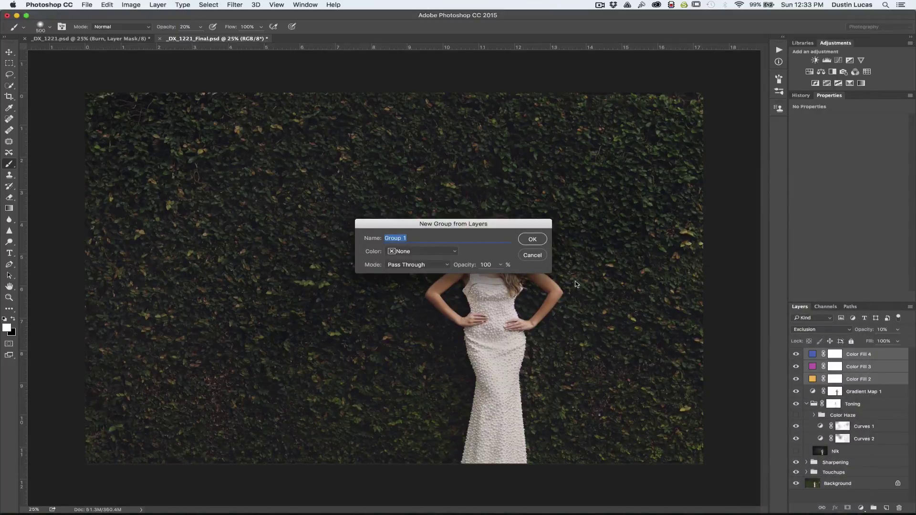
type("Color Haze")
left_click(534, 239)
Step: Compare the whole photo with the new Color Haze group on and off
left_click(795, 353)
left_click(796, 353)
left_click(796, 353)
left_click(795, 353)
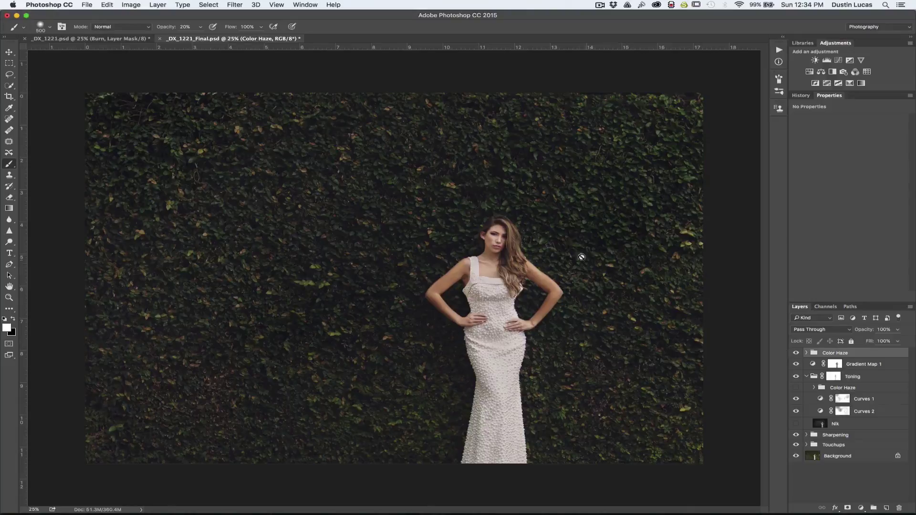
Step: Compare the model's face and upper body up close with the Color Haze group on and off
key("super+equal")
key("super+equal")
key("super+equal")
left_click_drag(563, 229, 391, 281)
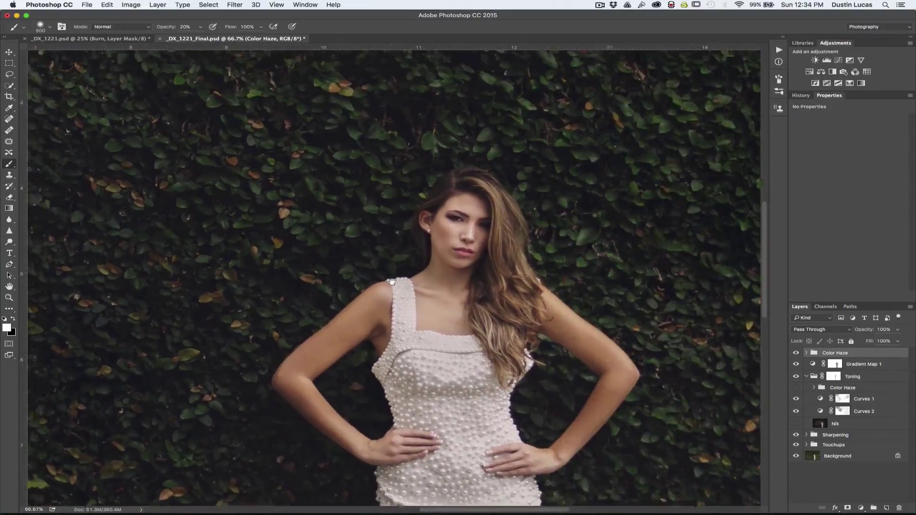
left_click(796, 354)
left_click(796, 353)
left_click(796, 353)
left_click(796, 354)
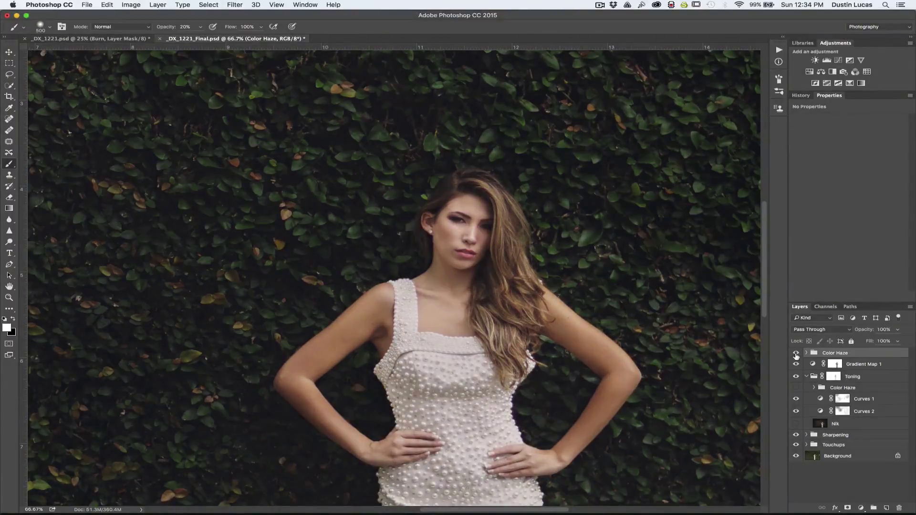
key("super+minus")
key("super+minus")
key("super+minus")
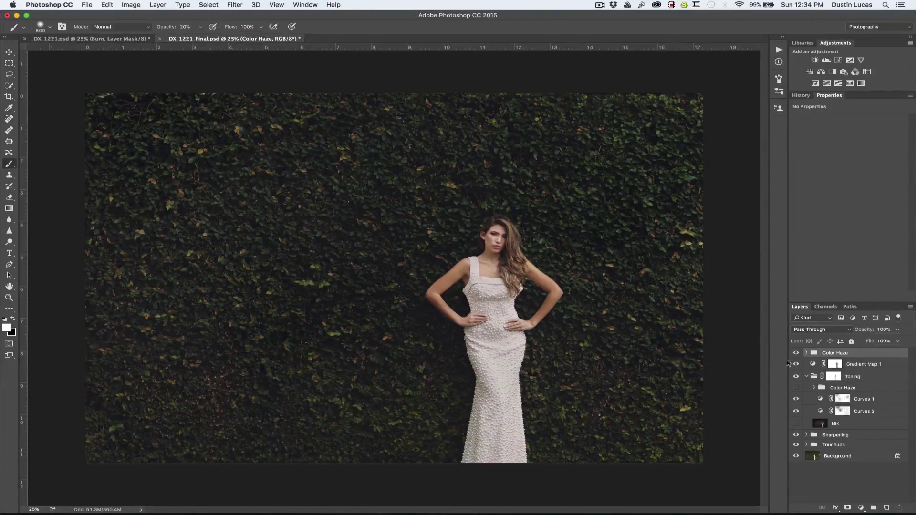
Step: Review the fill layers inside the new Color Haze group, and collapse it and the Toning group
left_click(807, 353)
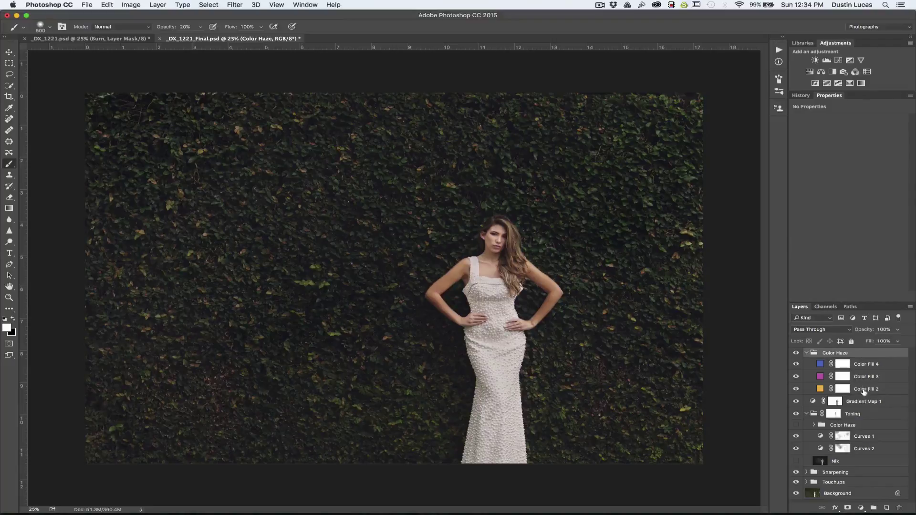
left_click(806, 353)
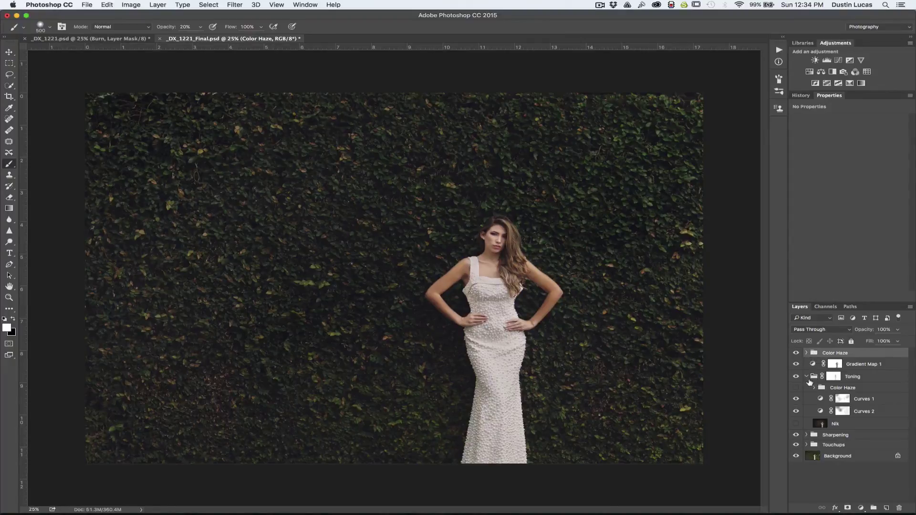
left_click(806, 377)
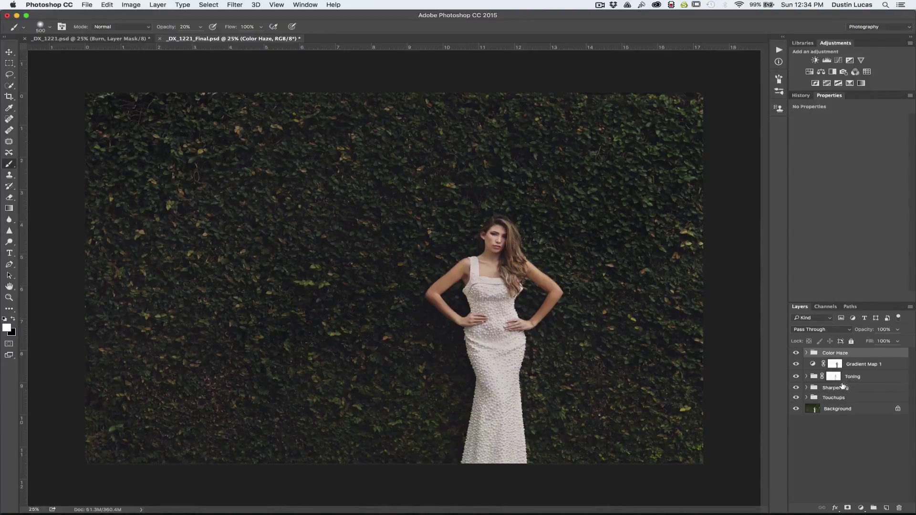
Step: Turn on the Presharpen layer in the Sharpening group and compare the model up close with it on and off
left_click(806, 387)
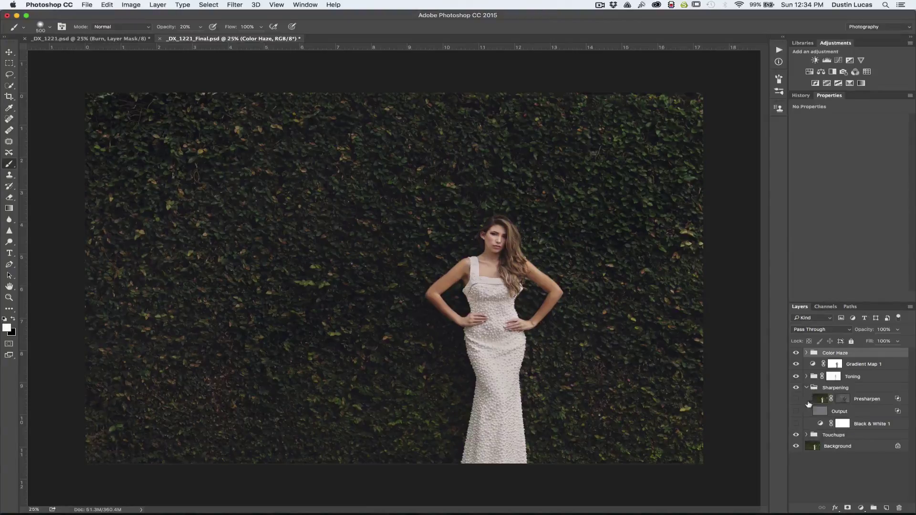
key("super+plus")
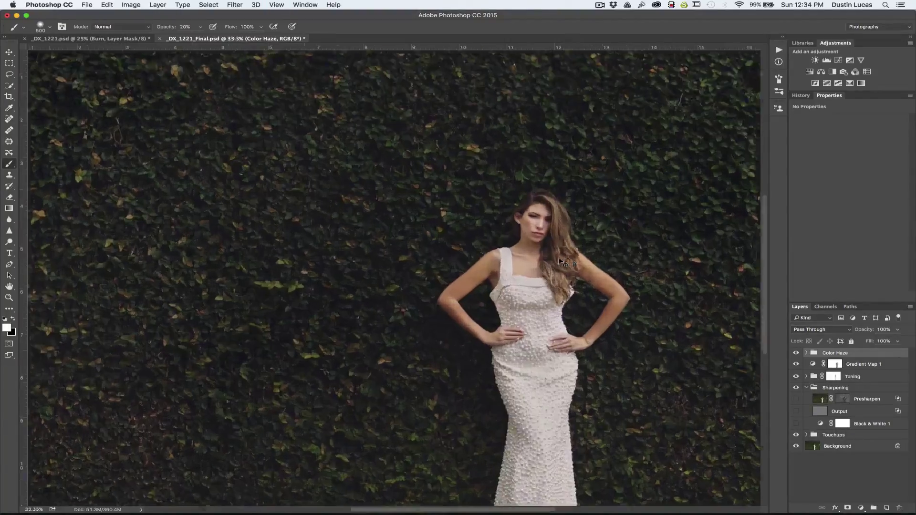
key("super+plus")
left_click_drag(561, 260, 401, 307)
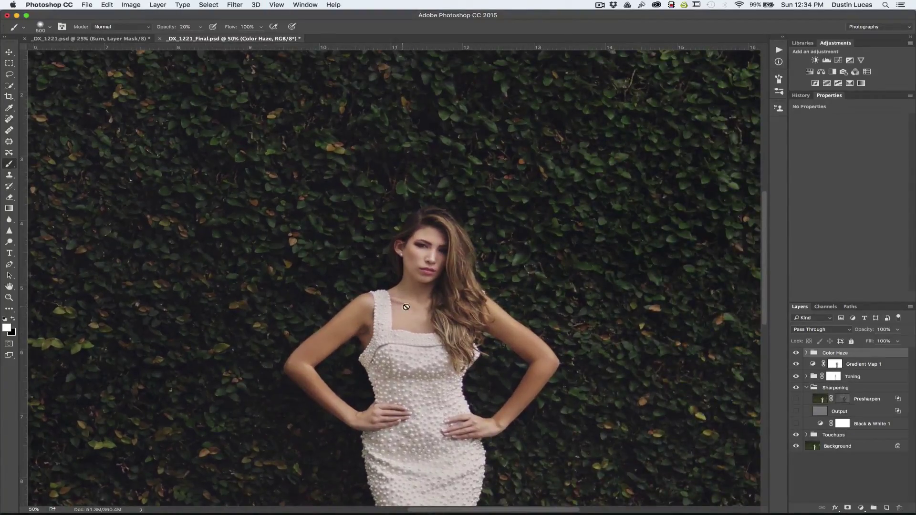
left_click_drag(472, 317, 474, 293)
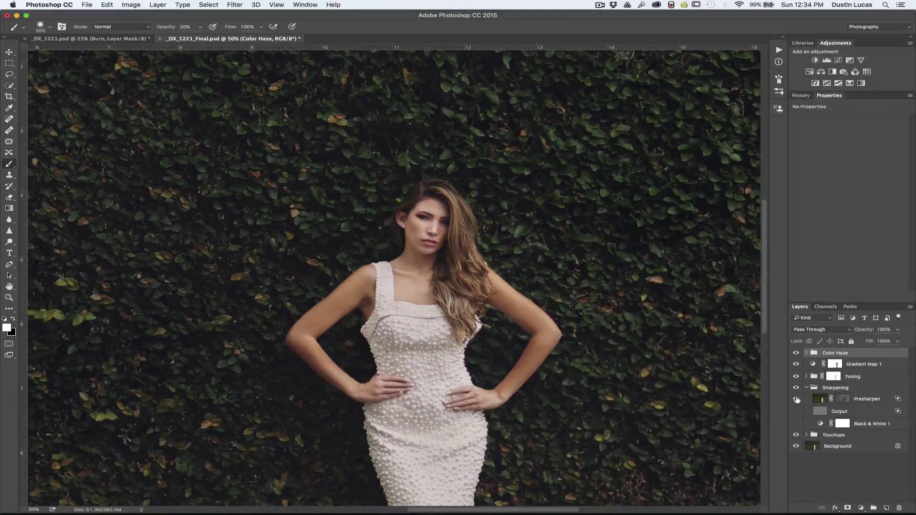
key("super+plus")
key("super+plus")
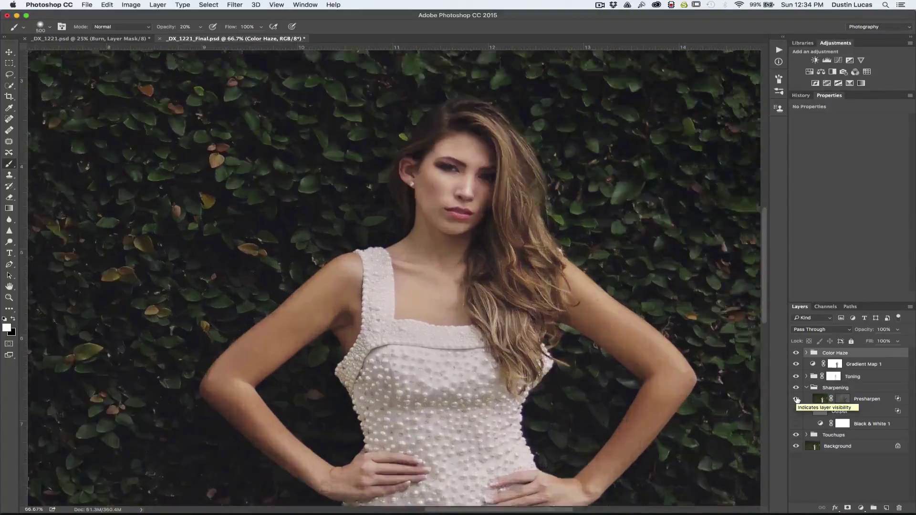
left_click_drag(479, 229, 507, 308)
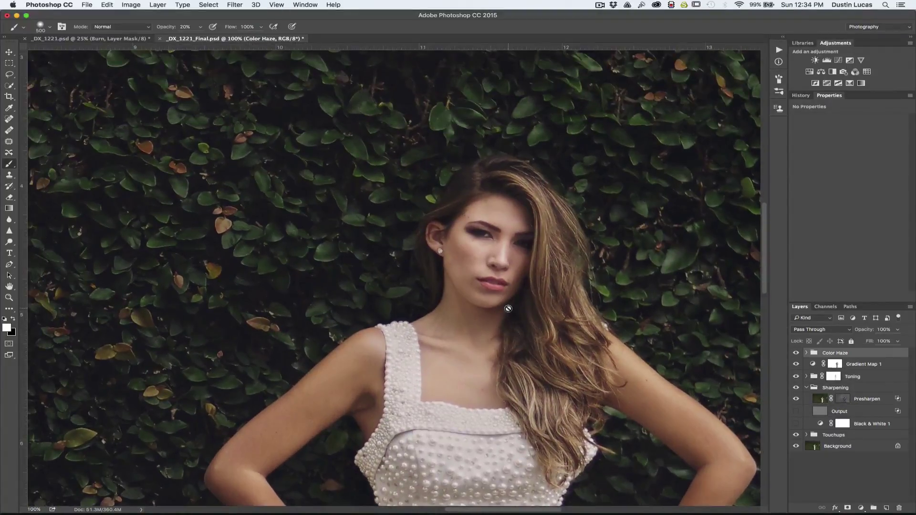
left_click(796, 399)
left_click(797, 399)
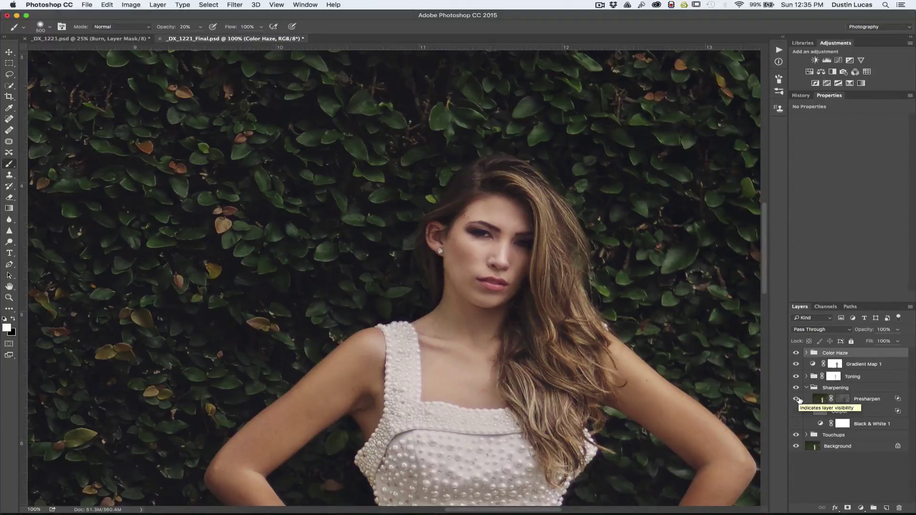
Step: Turn on the Output layer in the Sharpening group and compare the photo with Presharpen on and off
left_click(796, 411)
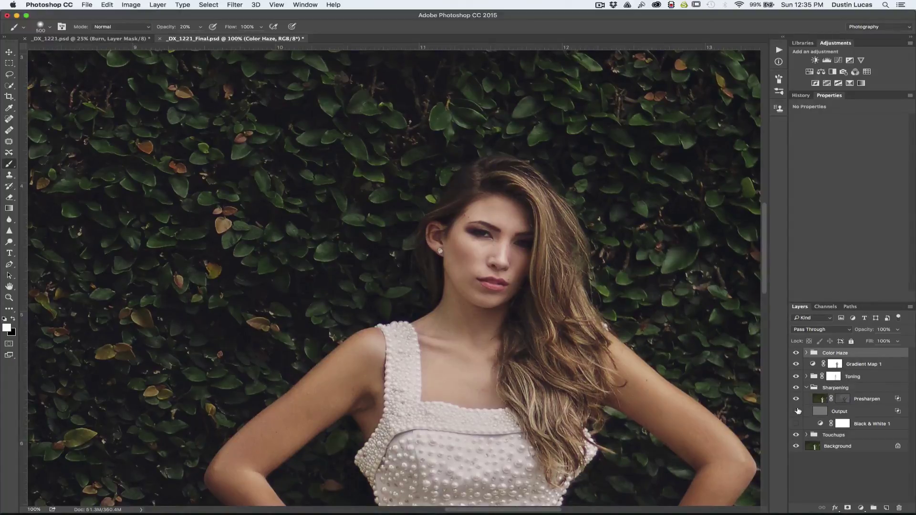
left_click(854, 416)
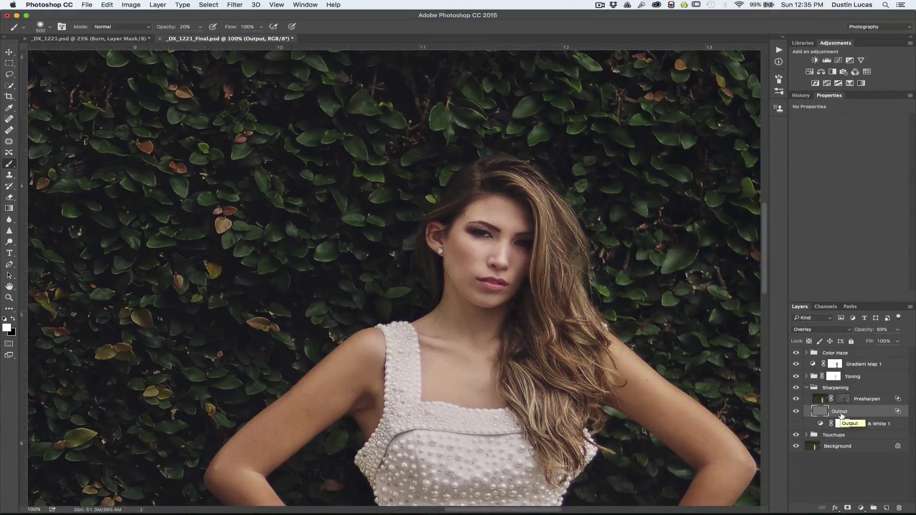
left_click(864, 402)
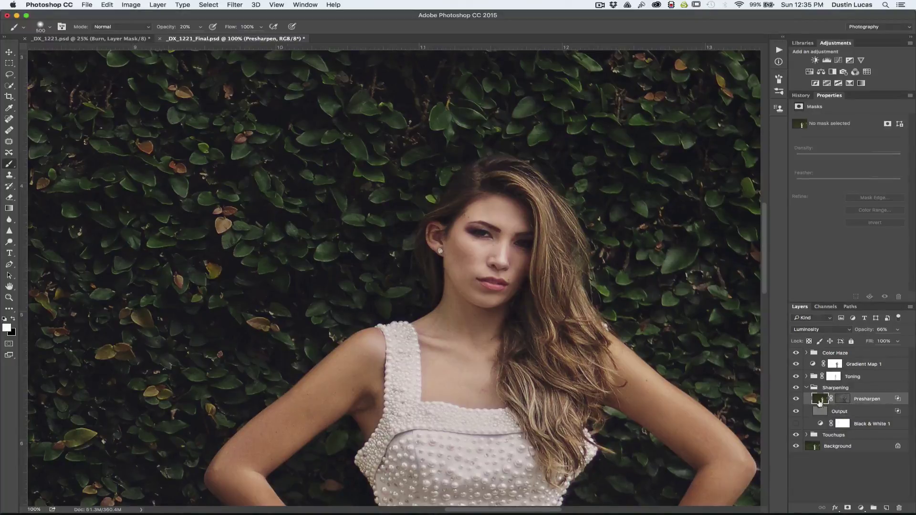
left_click(796, 399)
left_click(796, 400)
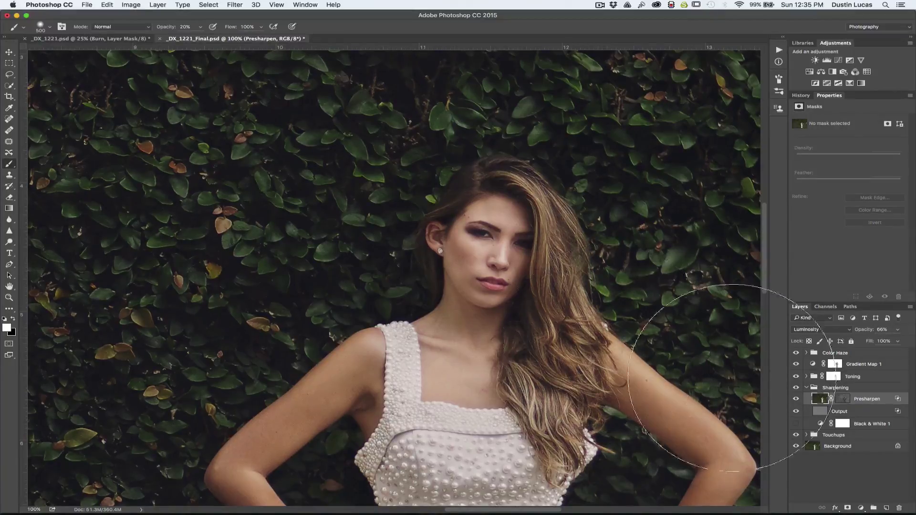
Step: Apply the Auto color values to the Black & White 1 adjustment layer in the Sharpening group
left_click(867, 423)
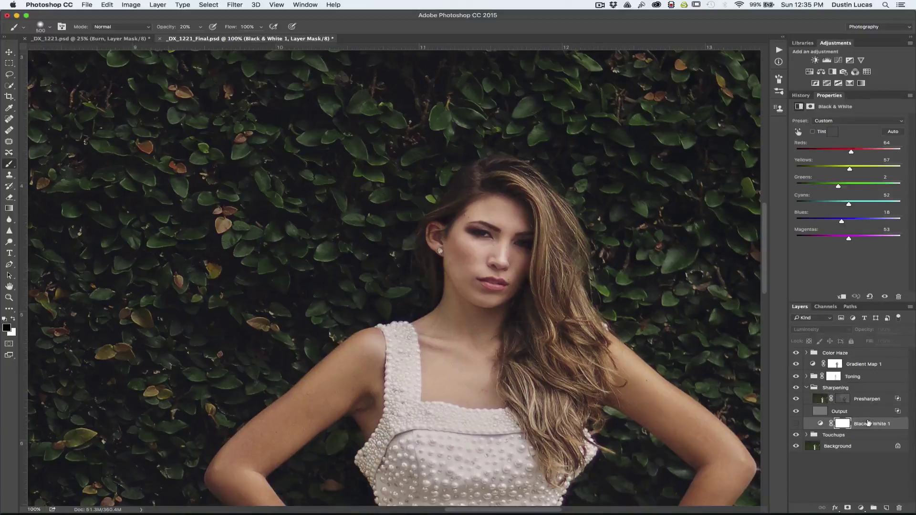
left_click(863, 507)
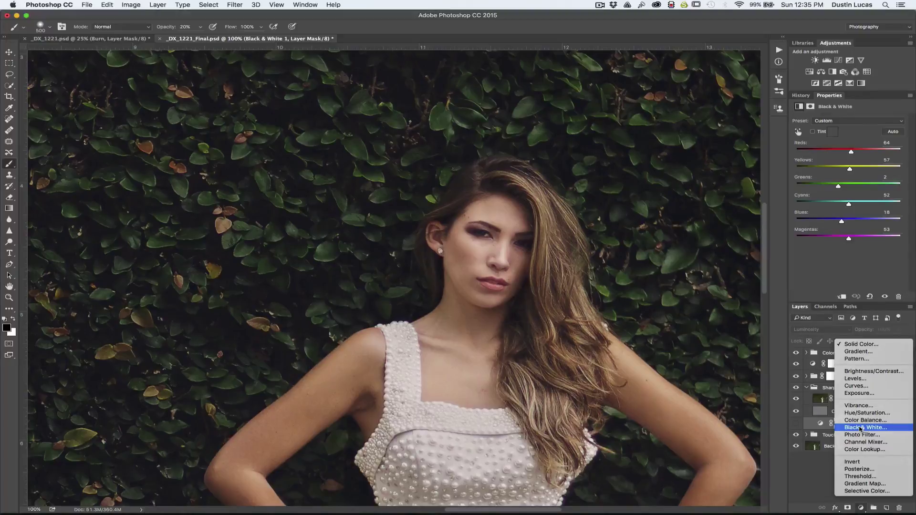
left_click(828, 467)
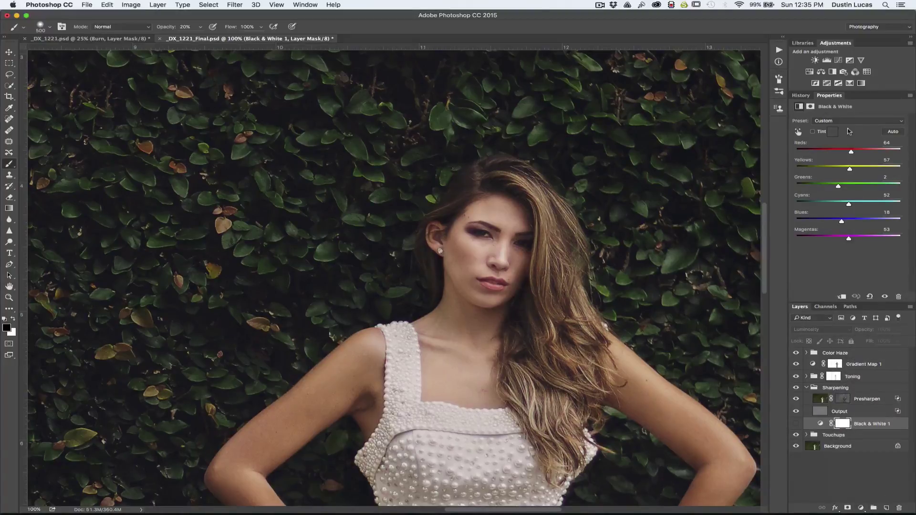
left_click(892, 131)
Step: Turn the Black & White 1 layer back on, preview it in Normal blend mode, and return it to Luminosity
left_click(795, 424)
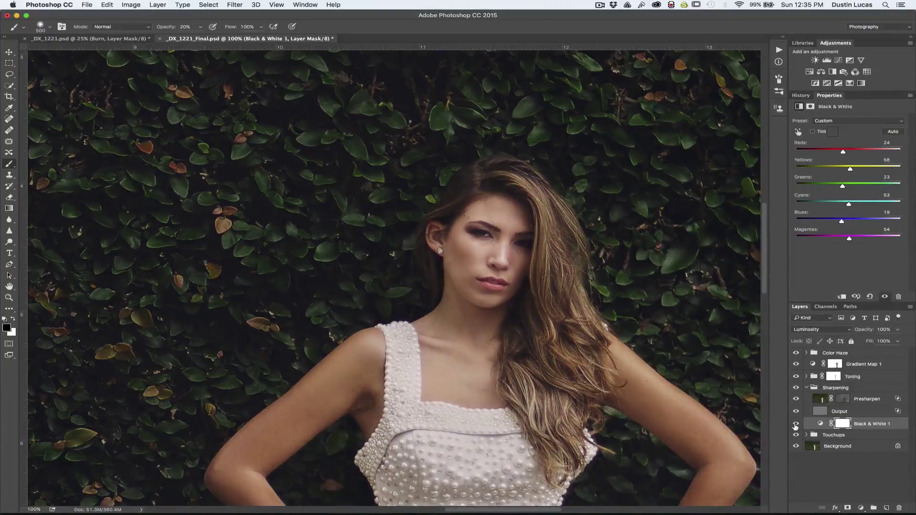
left_click(830, 329)
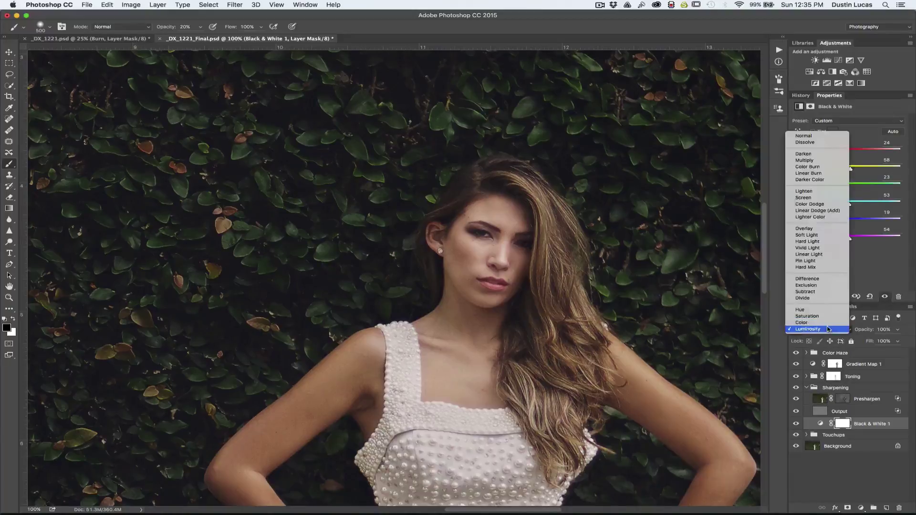
left_click(810, 135)
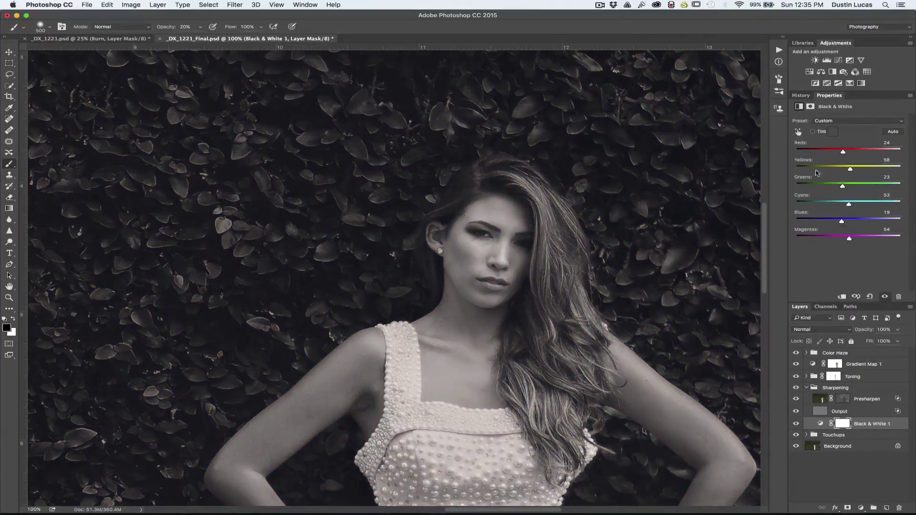
left_click(828, 330)
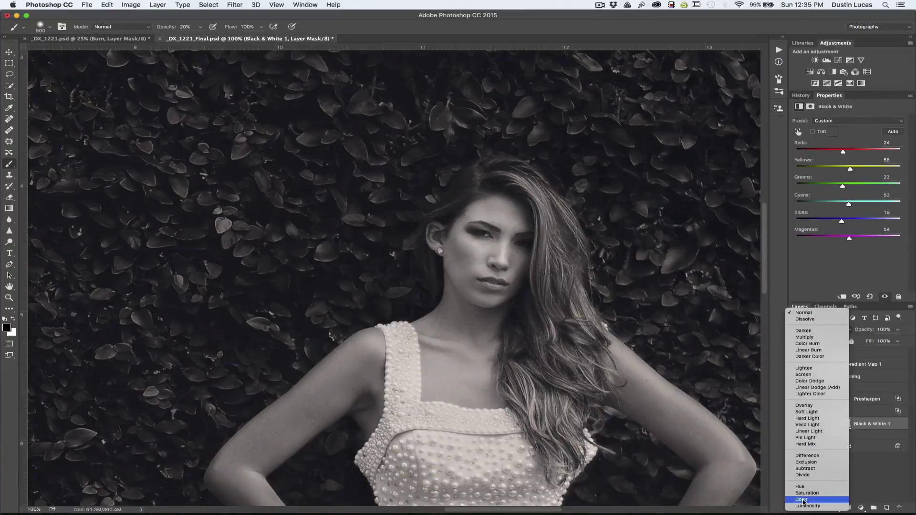
left_click(803, 505)
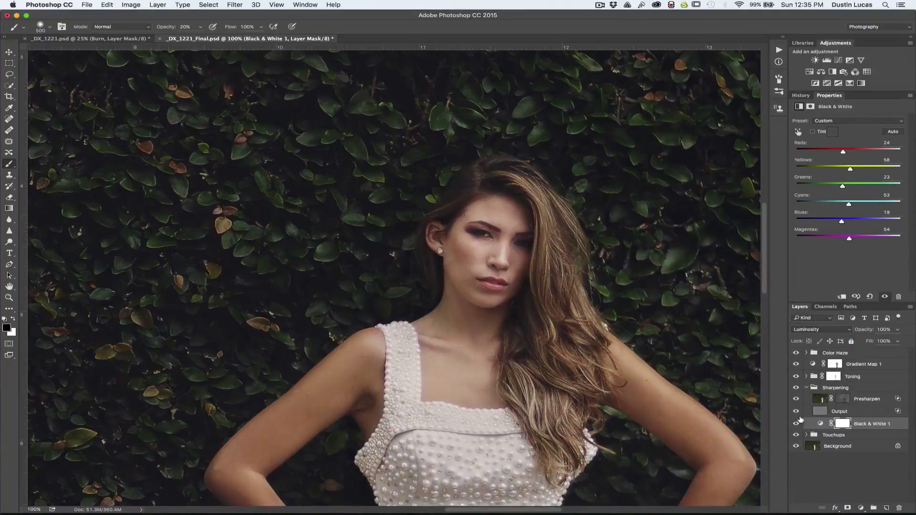
Step: Compare the photo up close with the Black & White 1 layer on and off
left_click(795, 423)
left_click(795, 423)
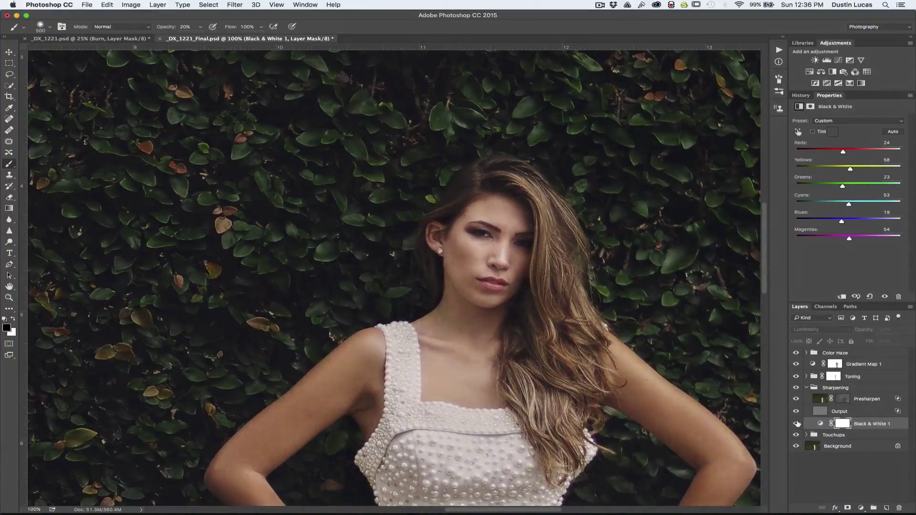
left_click(796, 423)
left_click(796, 423)
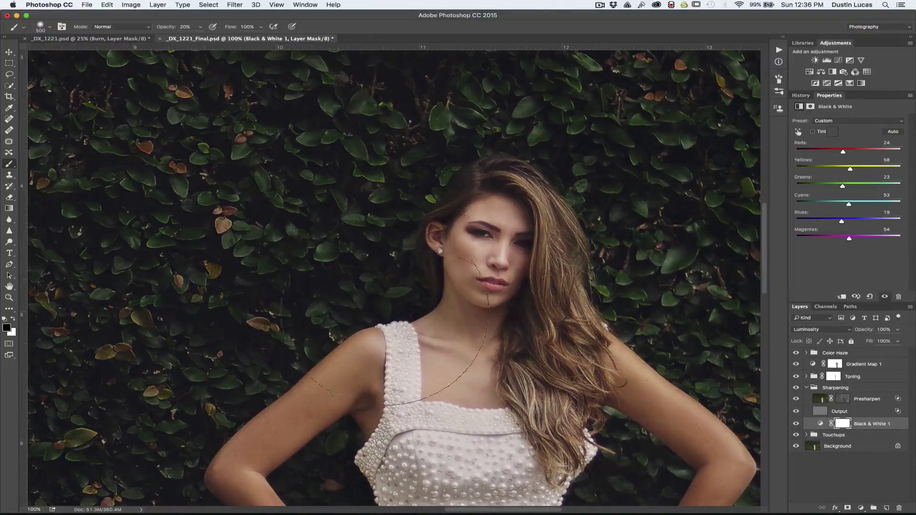
left_click(796, 423)
left_click(797, 424)
left_click(796, 423)
left_click(796, 424)
left_click(796, 423)
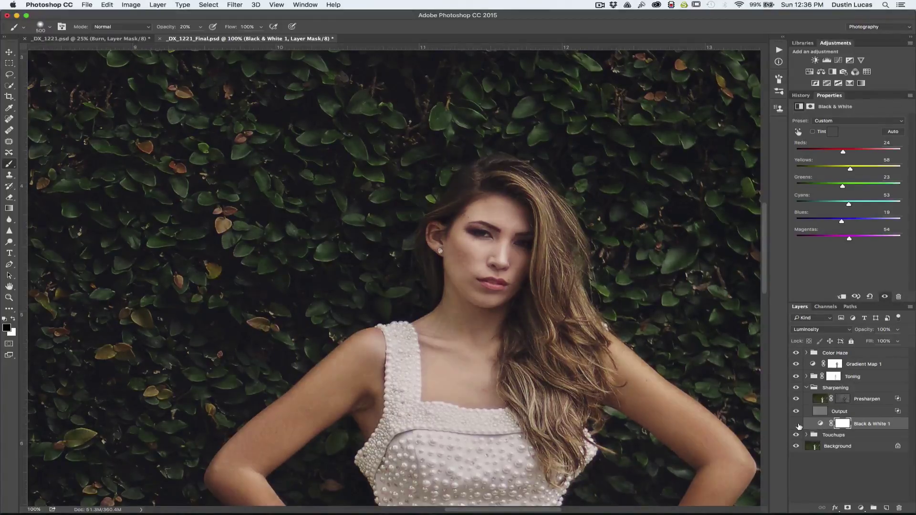
left_click(796, 424)
left_click(796, 424)
left_click(796, 424)
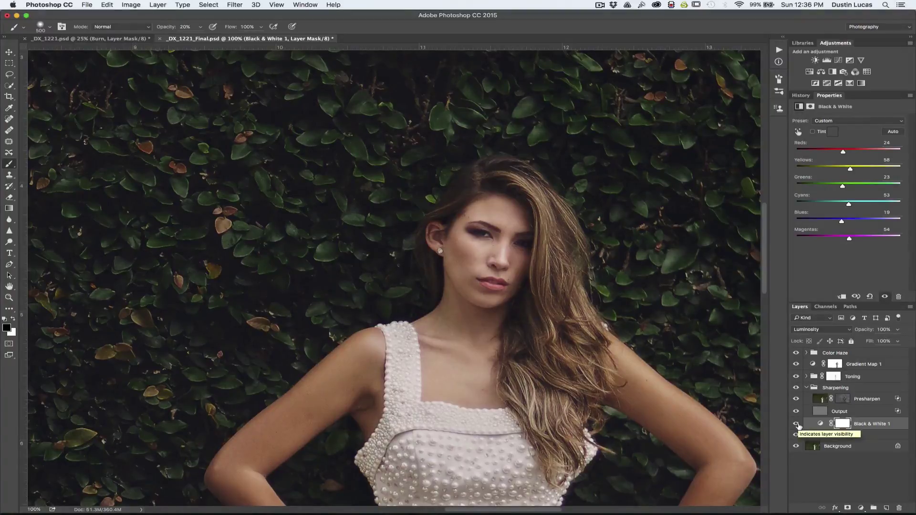
left_click(796, 424)
left_click(796, 424)
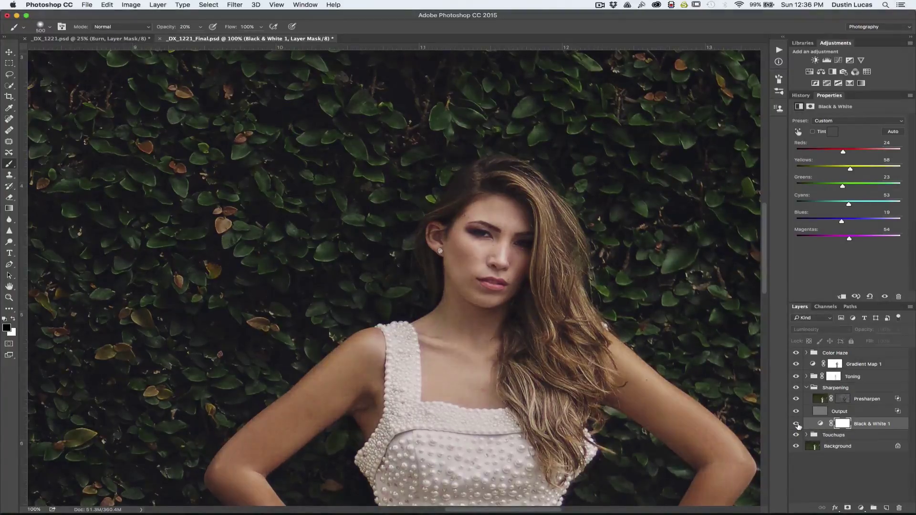
left_click(796, 424)
left_click(797, 423)
left_click(796, 423)
left_click(796, 424)
left_click(796, 424)
left_click(796, 423)
left_click(797, 423)
left_click(796, 424)
left_click(796, 424)
left_click(796, 424)
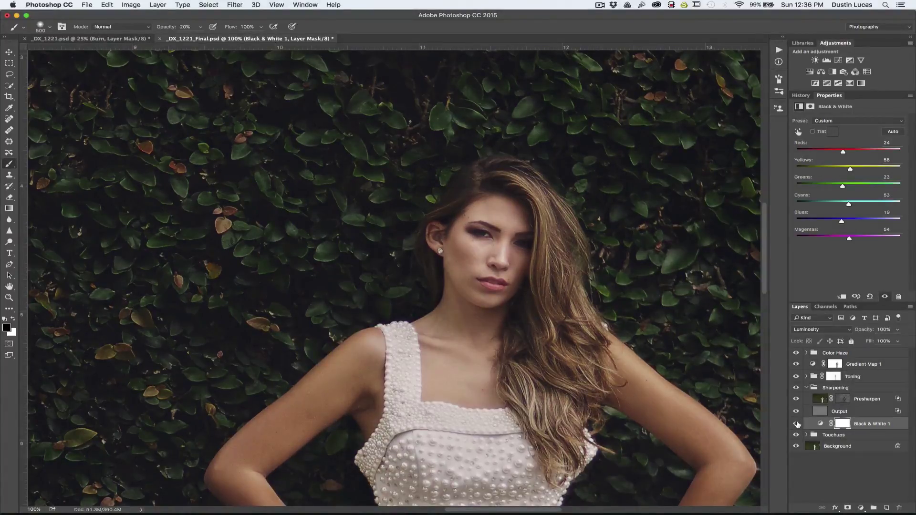
left_click(796, 423)
left_click(796, 423)
Step: Set the Black & White 1 adjustment's Reds to 34, try Greens at 259, and settle Greens on 32
key("super+minus")
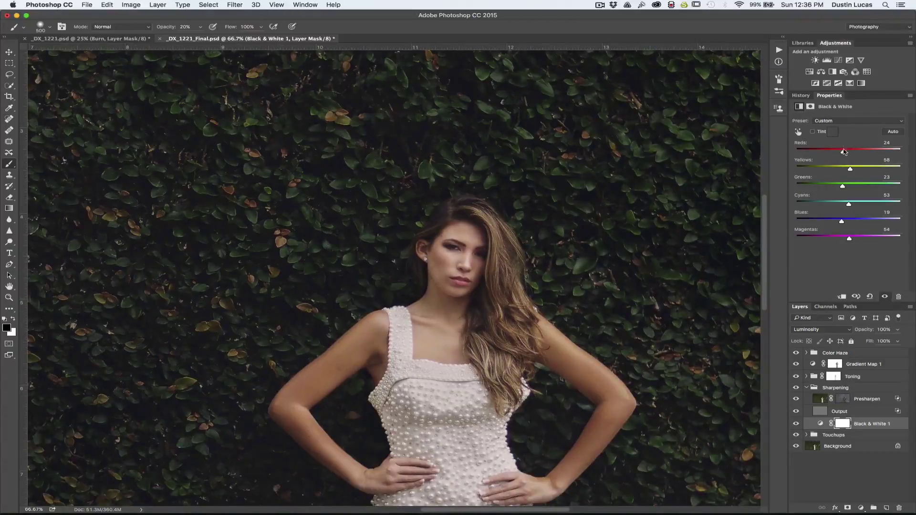
left_click_drag(842, 152, 847, 151)
left_click_drag(841, 187, 892, 191)
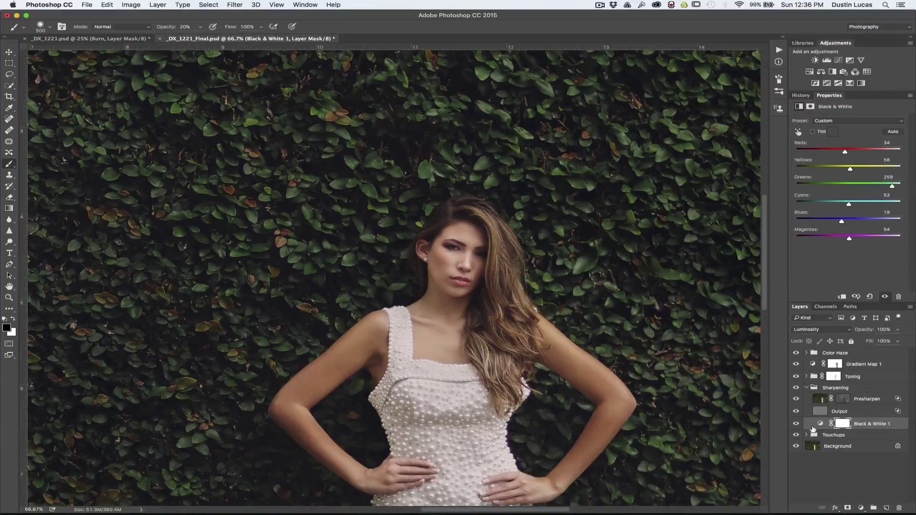
left_click(795, 424)
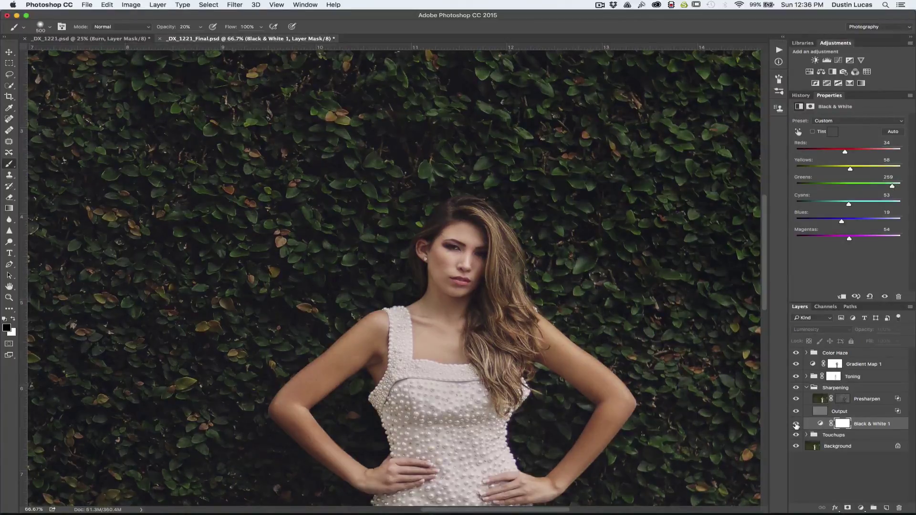
left_click(796, 424)
left_click_drag(891, 186, 843, 187)
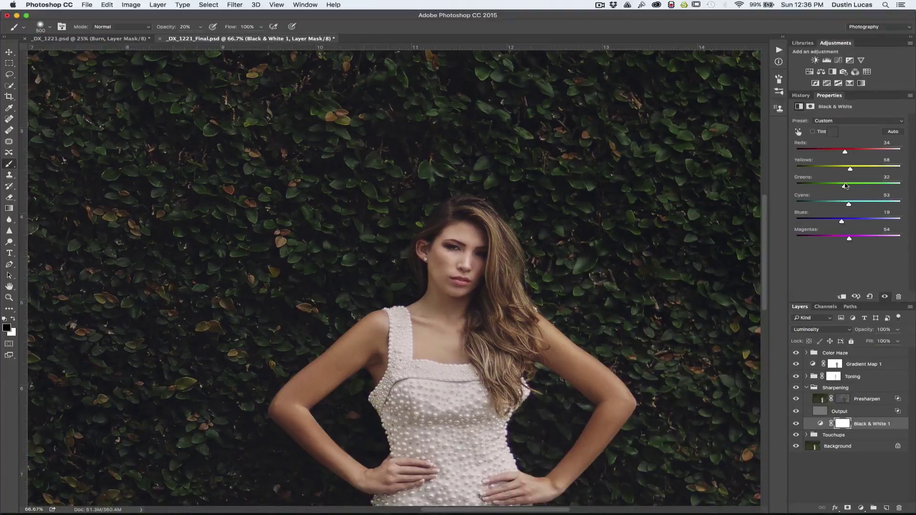
Step: Compare the entire photo with the Black & White 1 layer on and off
key("super+minus")
key("super+minus")
key("super+minus")
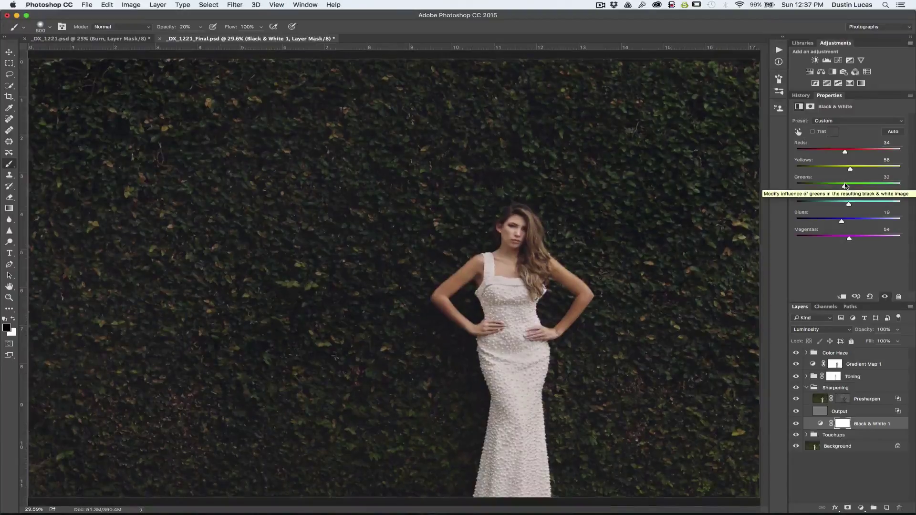
left_click(796, 424)
left_click(797, 424)
left_click(797, 424)
left_click(797, 424)
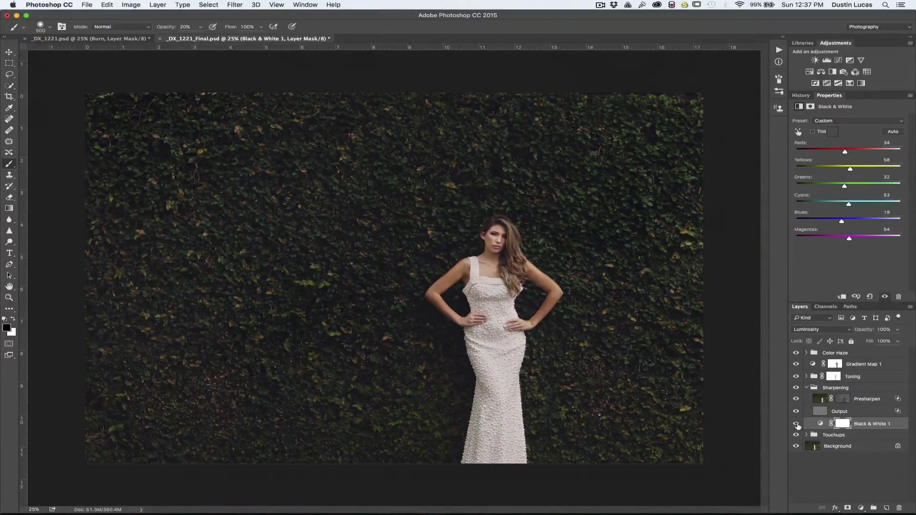
left_click(797, 424)
left_click(797, 424)
left_click(796, 424)
left_click(796, 424)
Step: Collapse the Sharpening group and open the Background layer in the Silver Efex Pro 2 filter
left_click(806, 388)
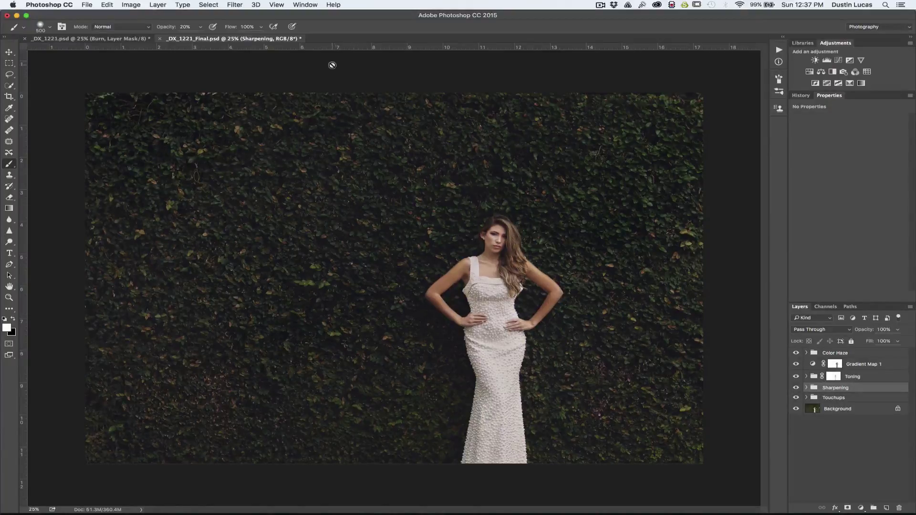
left_click(234, 5)
left_click(278, 26)
left_click(852, 410)
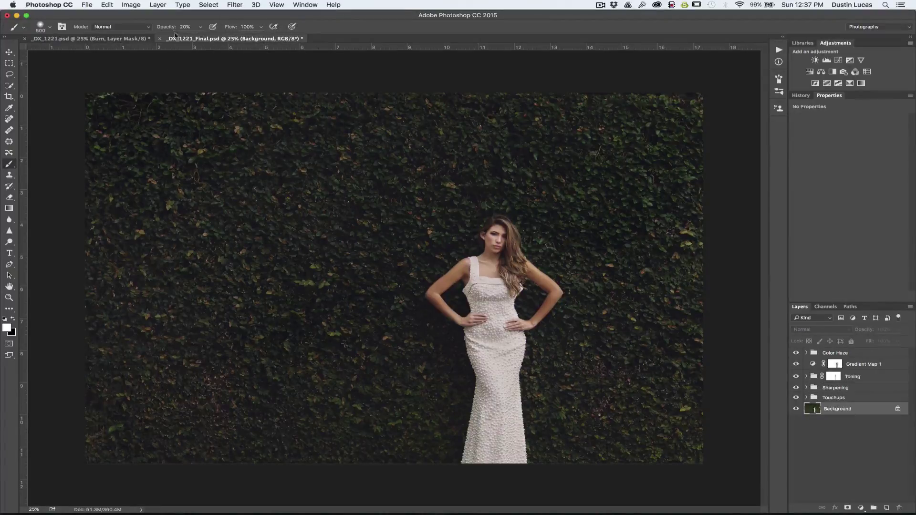
left_click(168, 5)
mouse_move(232, 3)
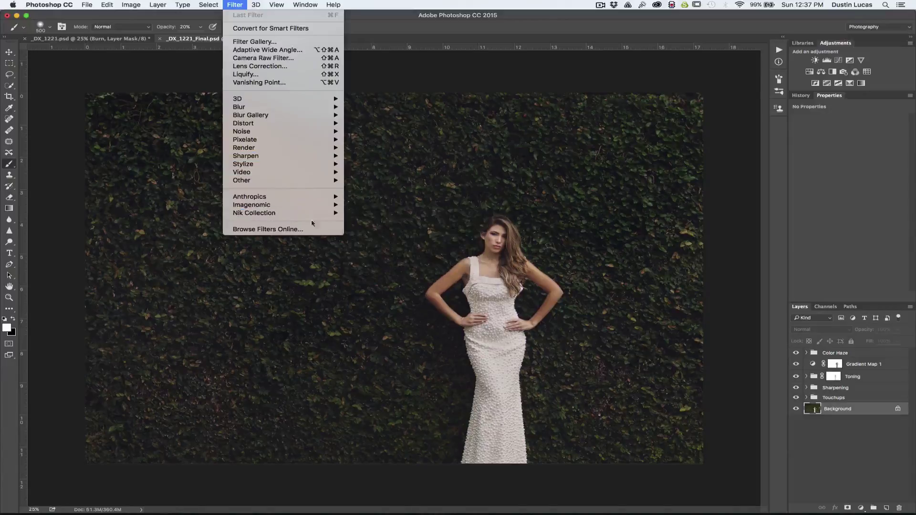
mouse_move(332, 213)
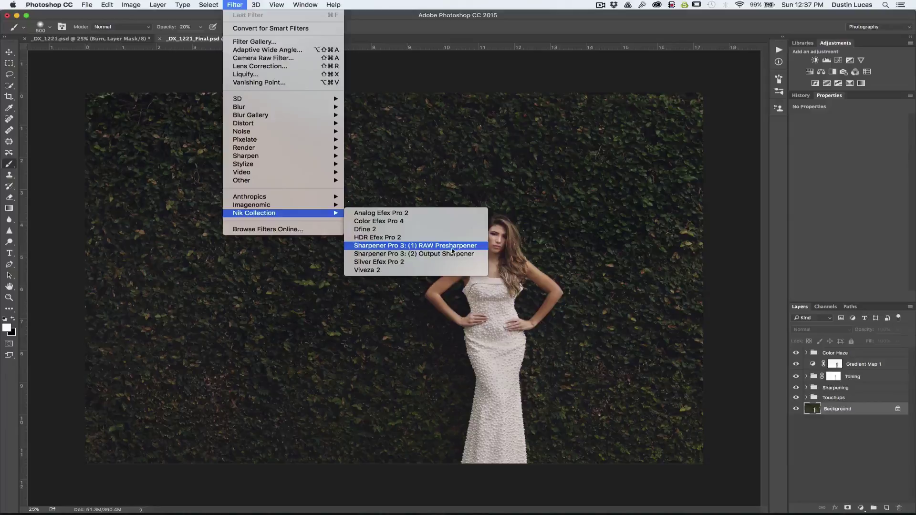
left_click(396, 263)
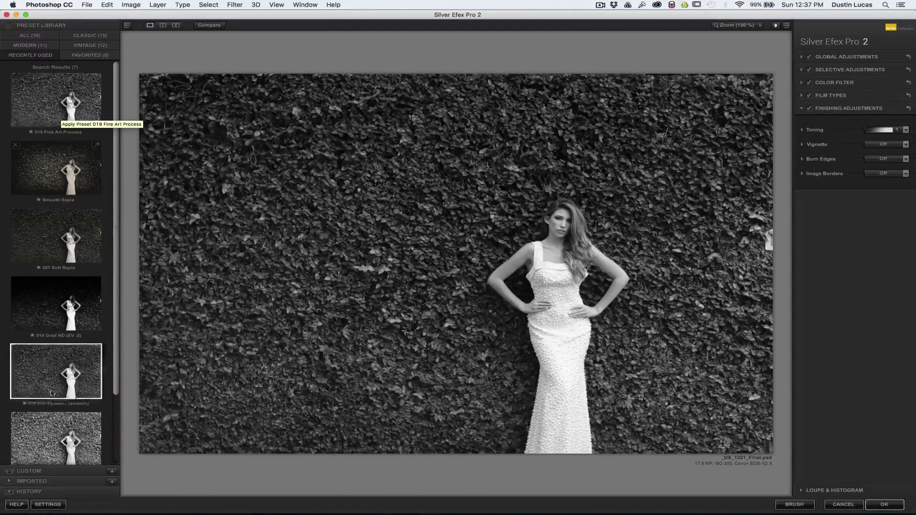
Step: Look through the recently used Silver Efex presets and choose Smooth Sepia
left_click(40, 470)
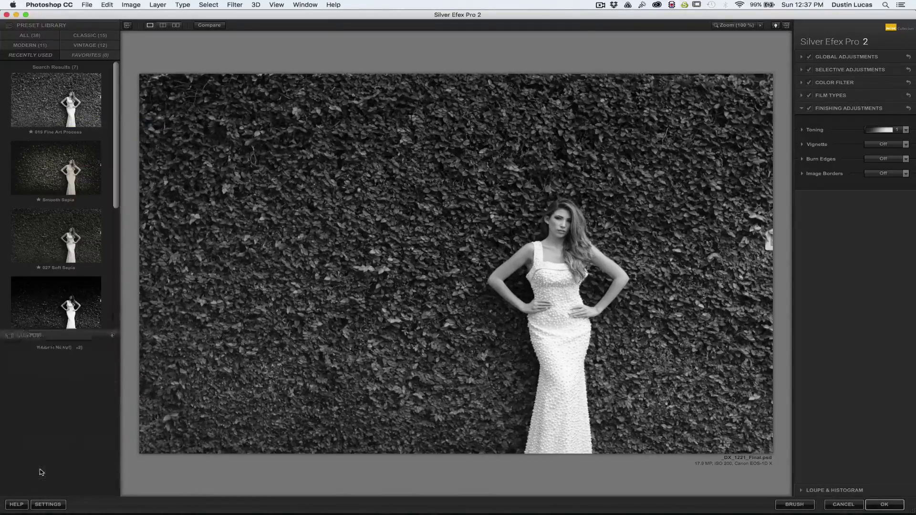
left_click(48, 25)
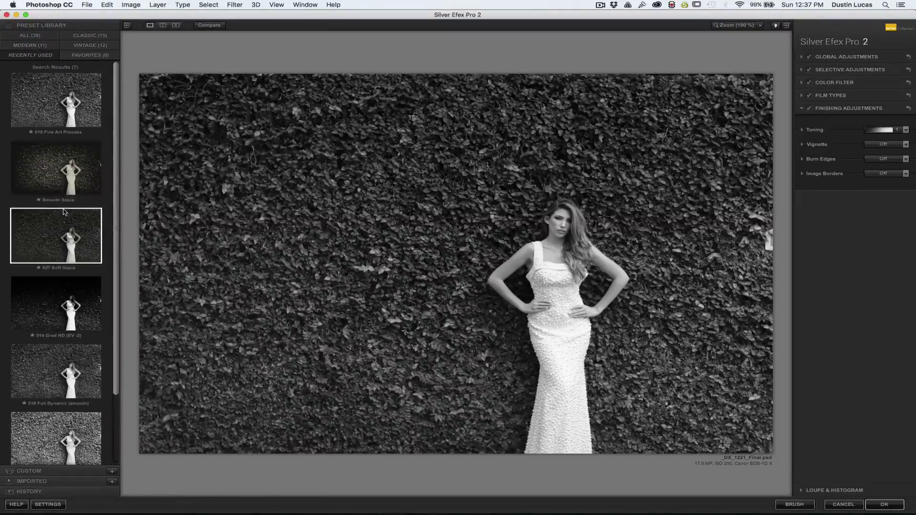
scroll(61, 245, "down", 3)
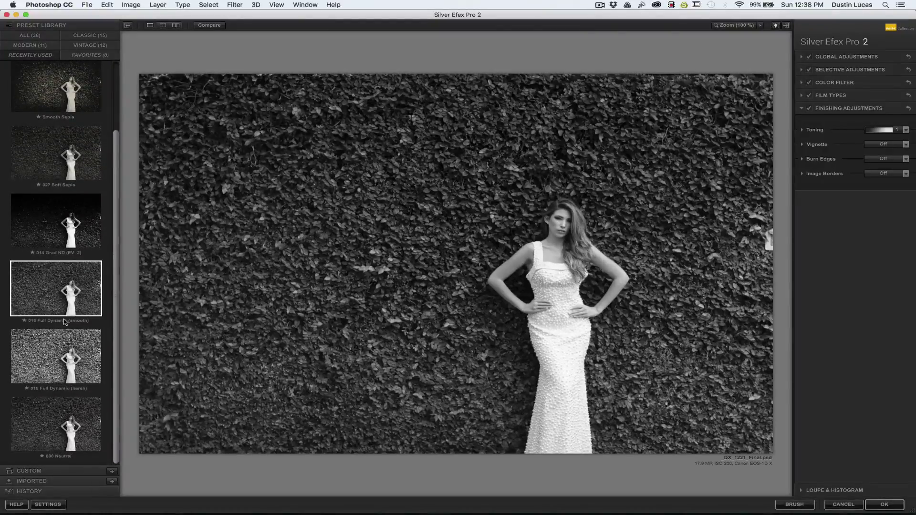
scroll(65, 321, "up", 3)
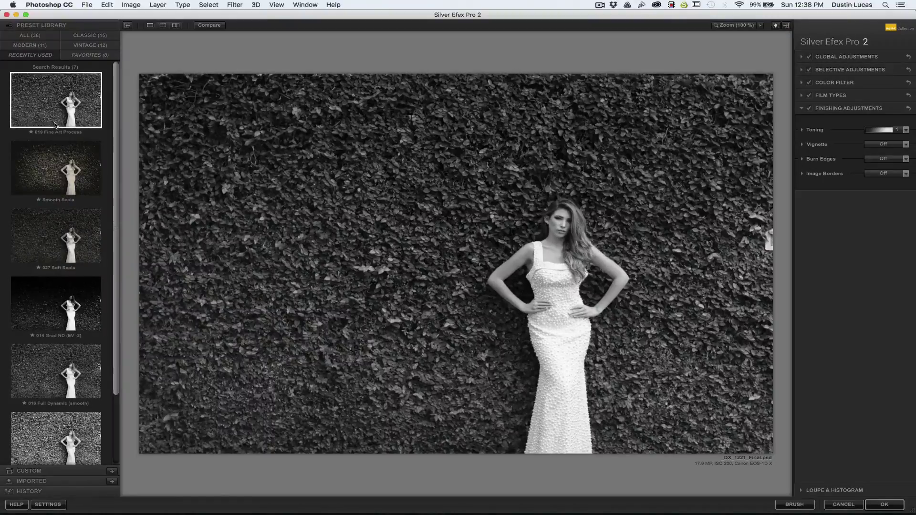
left_click(56, 164)
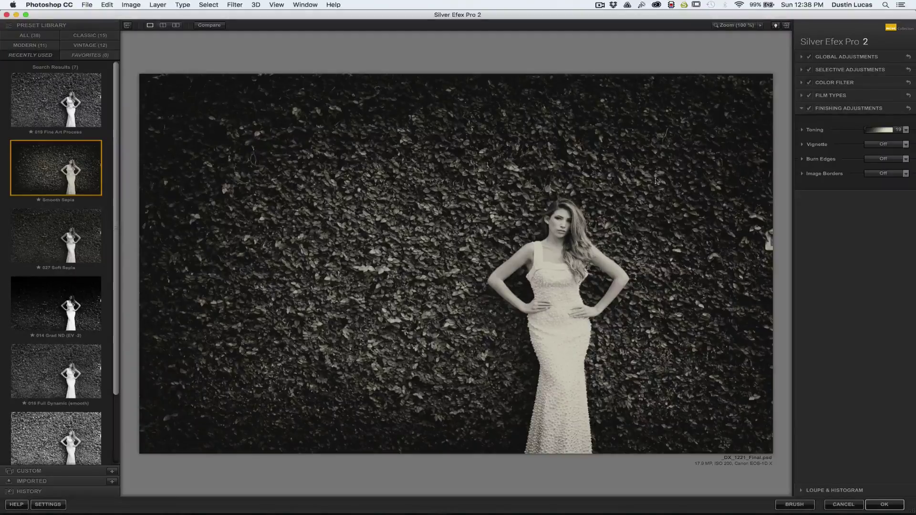
Step: Review the Vignette, Burn Edges, Image Borders and Toning settings, and apply the Silver Efex Pro 2 effect
left_click(801, 145)
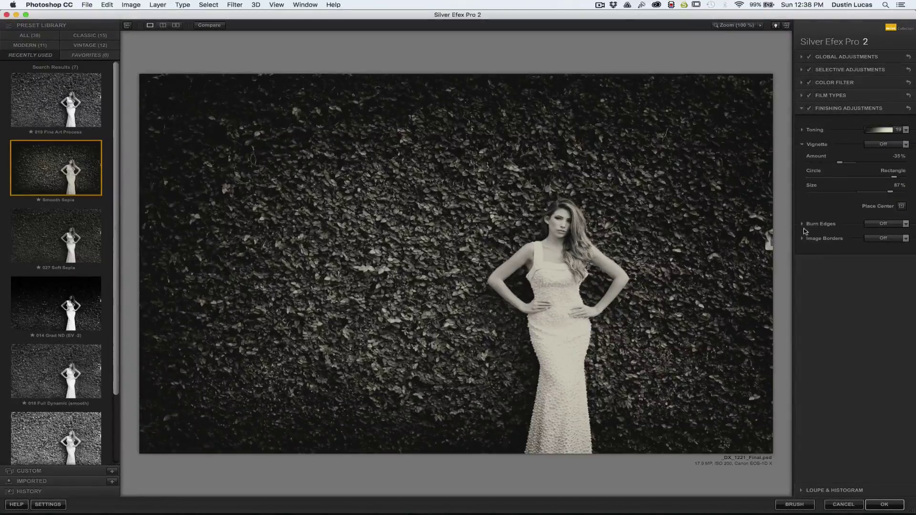
left_click(802, 225)
left_click(802, 310)
left_click(803, 131)
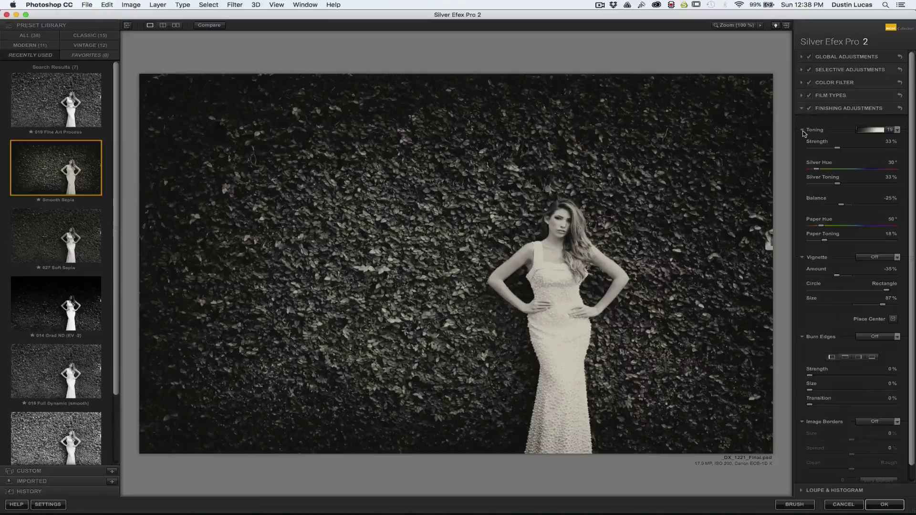
left_click(803, 131)
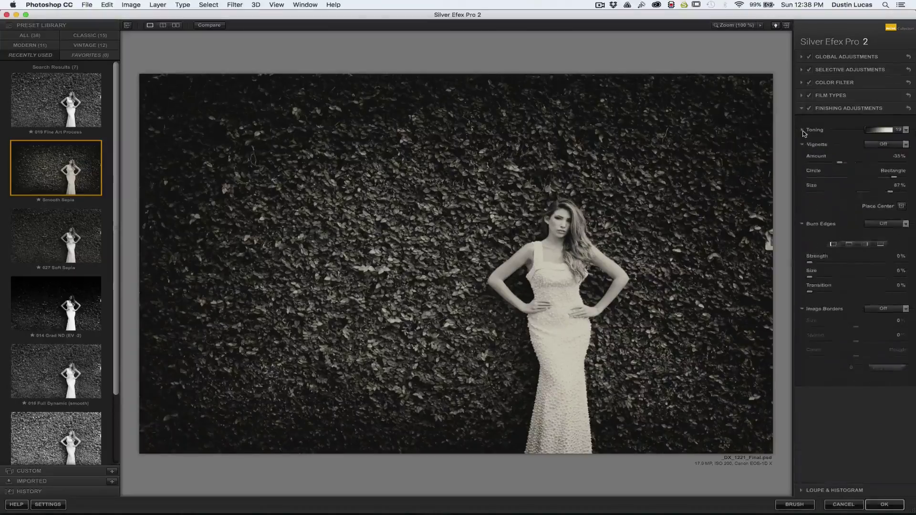
left_click(880, 506)
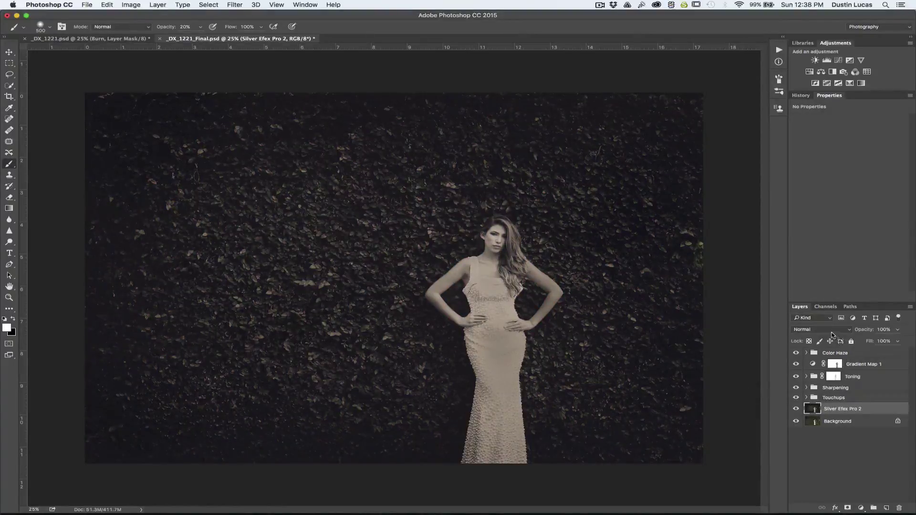
Step: Hide the groups and Gradient Map 1 above the Silver Efex Pro 2 layer, checking the photo with Touchups on and off
left_click_drag(796, 397, 796, 352)
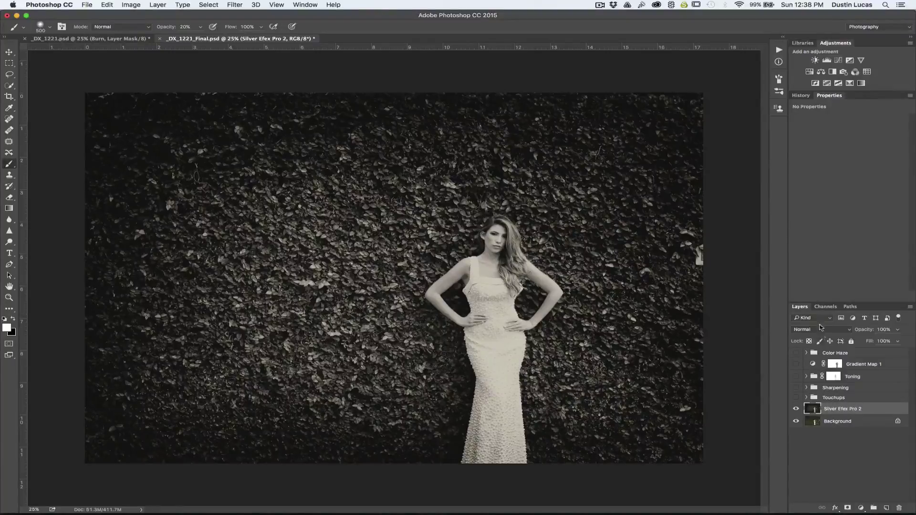
left_click(796, 397)
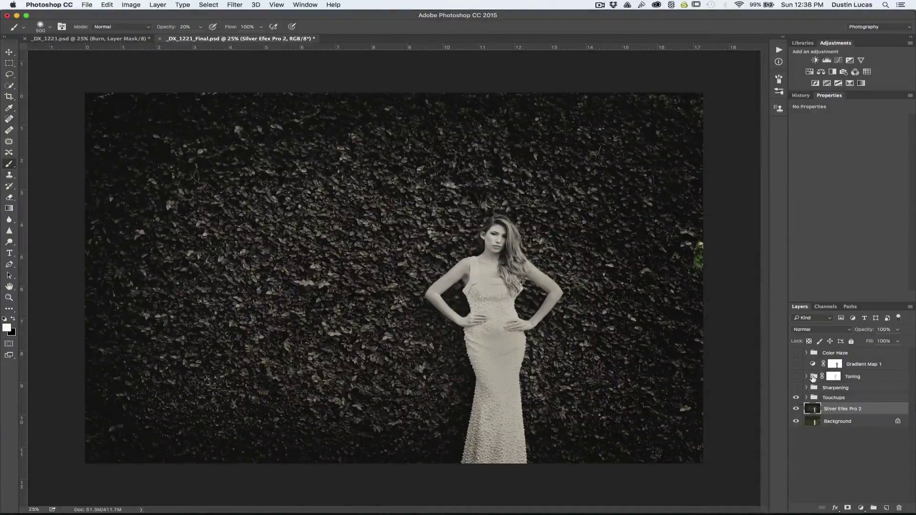
left_click(796, 397)
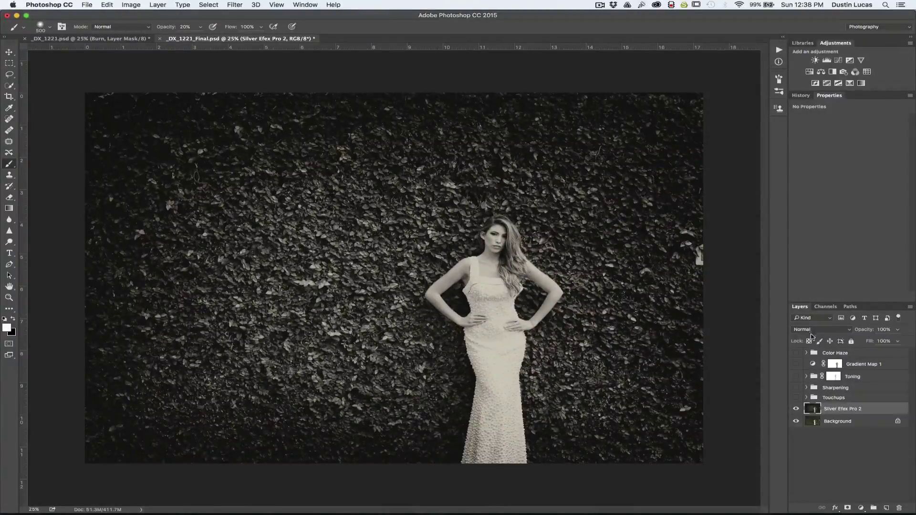
Step: Try the Luminosity and Overlay blend modes on the Silver Efex Pro 2 layer
left_click(818, 330)
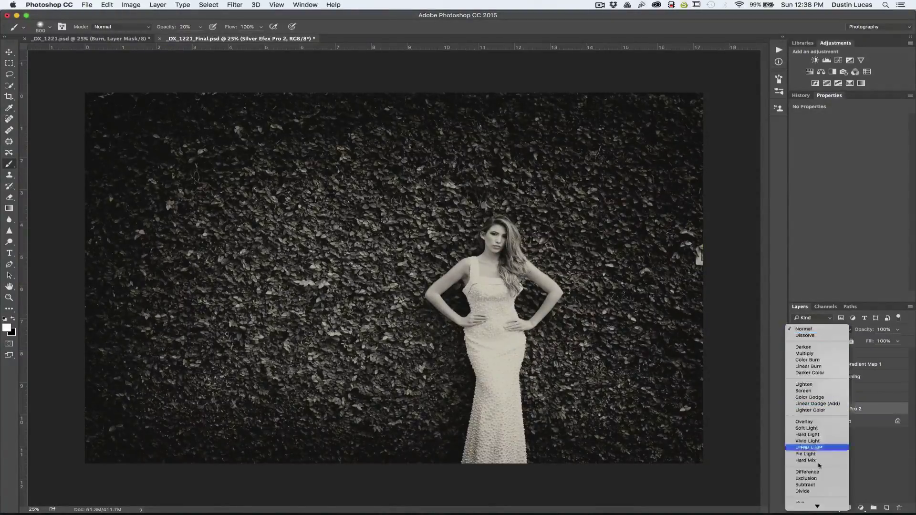
left_click(811, 506)
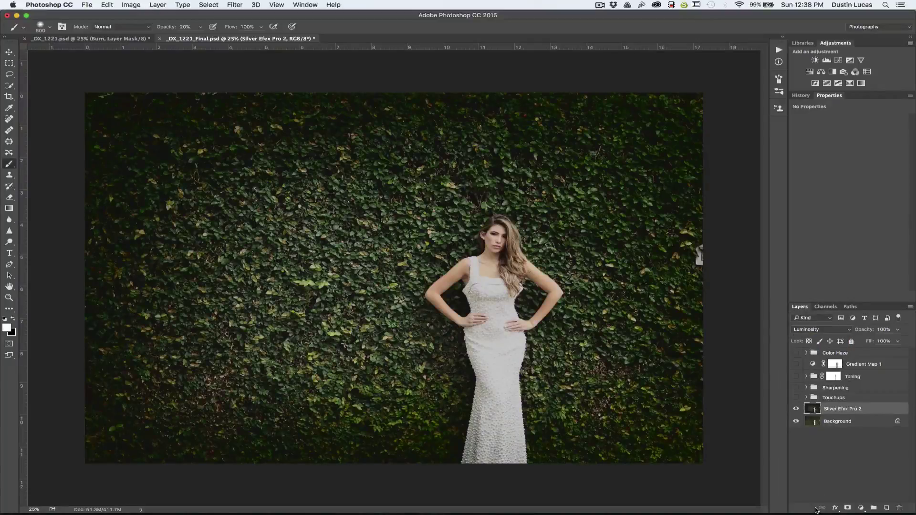
left_click(811, 333)
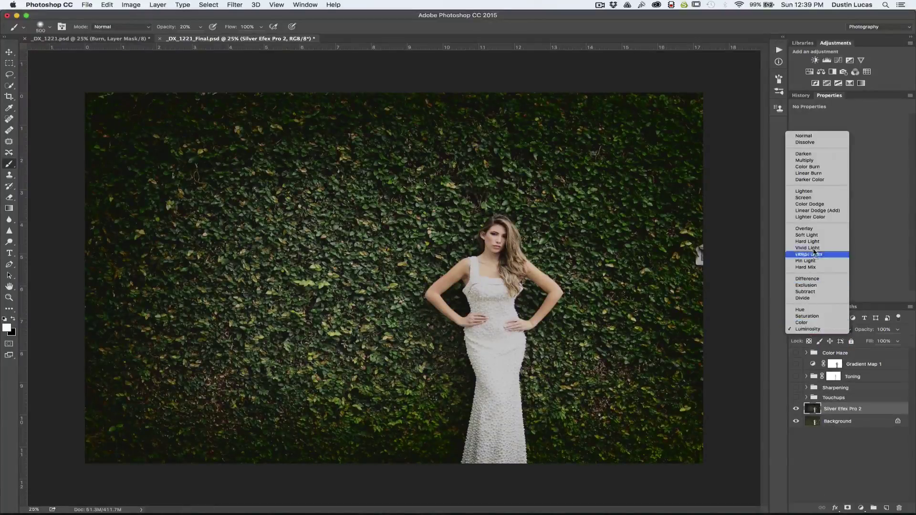
left_click(811, 229)
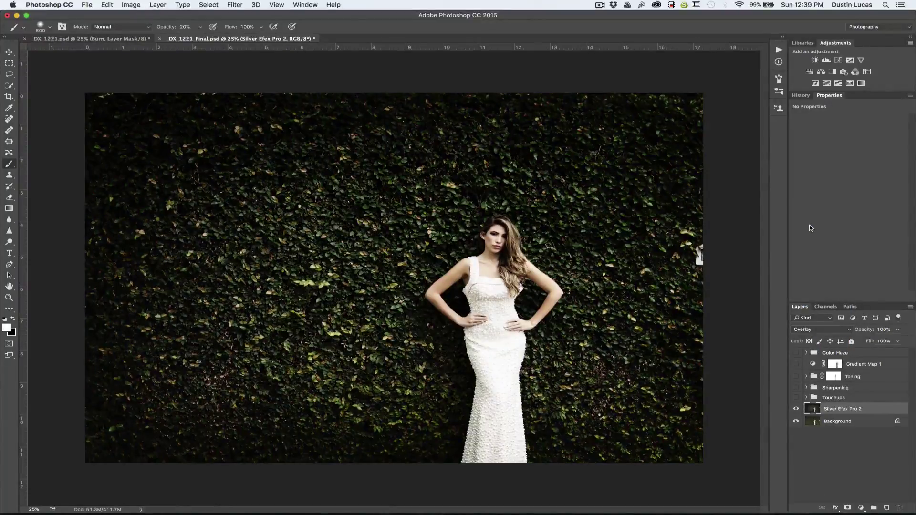
Step: Delete the Silver Efex Pro 2 layer and show the Touchups, Sharpening and Toning groups again
left_click_drag(848, 409, 898, 508)
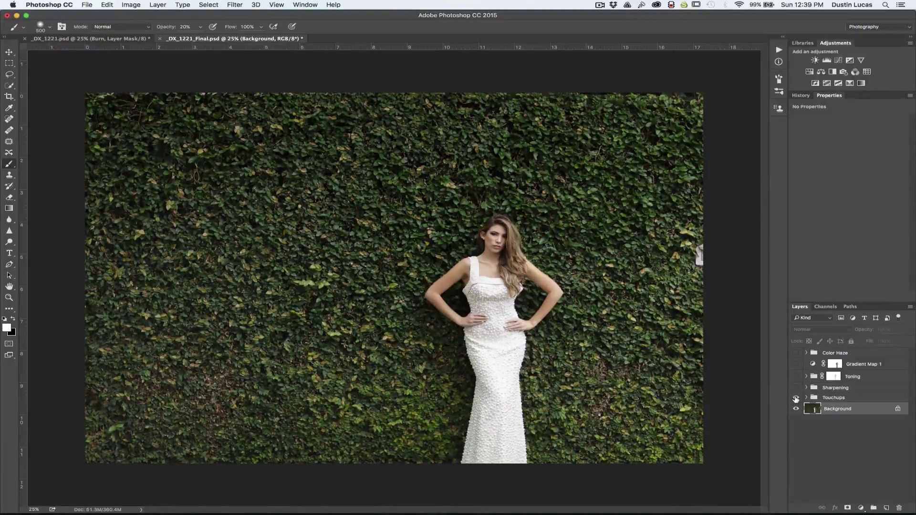
left_click_drag(796, 396, 796, 378)
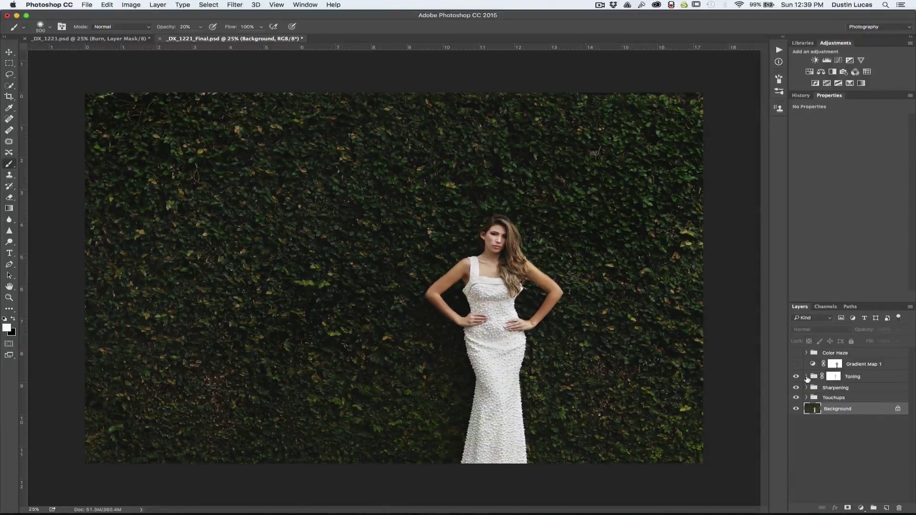
Step: Expand the Toning group, then make its Nik layer visible and select it
left_click(806, 377)
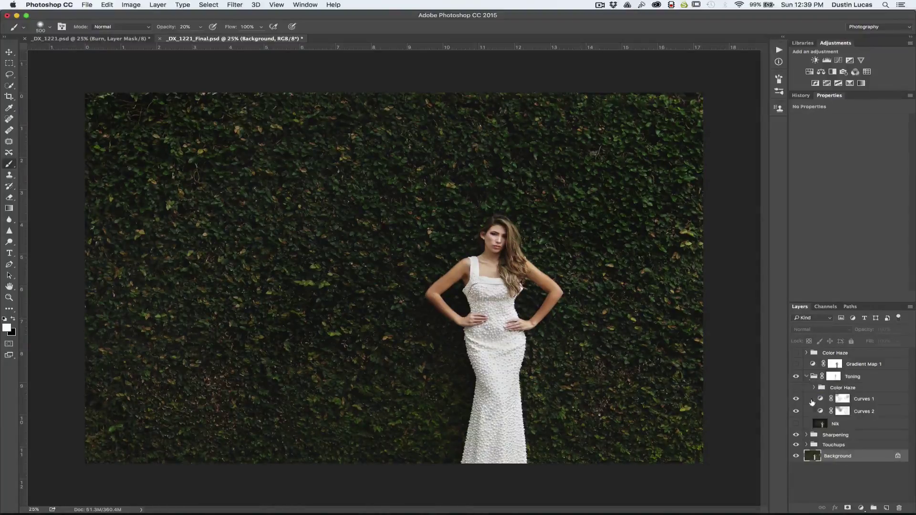
left_click(795, 424)
left_click(795, 424)
left_click(838, 425)
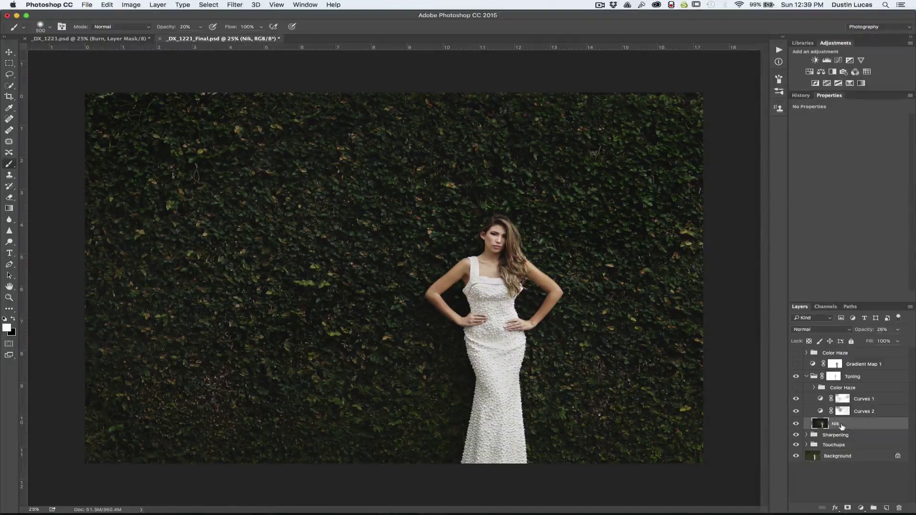